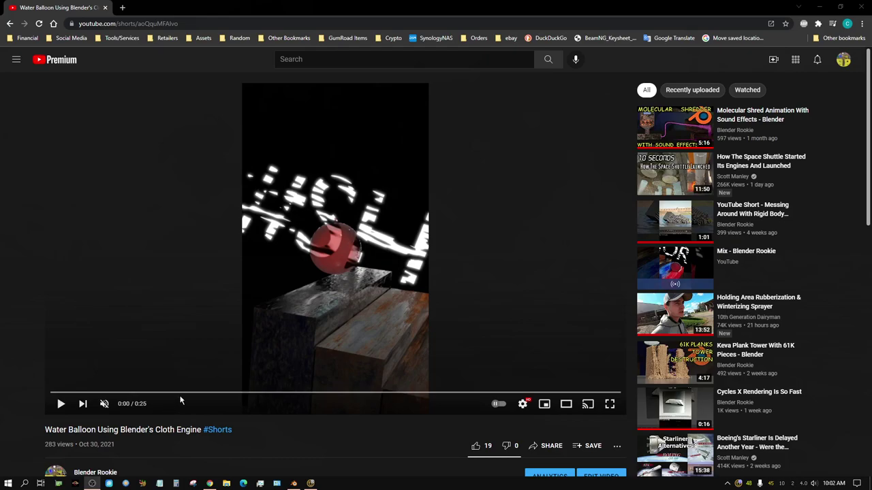
# Play part of the water balloon reference video, pause it, and switch to Blender
pyautogui.click(363, 299)
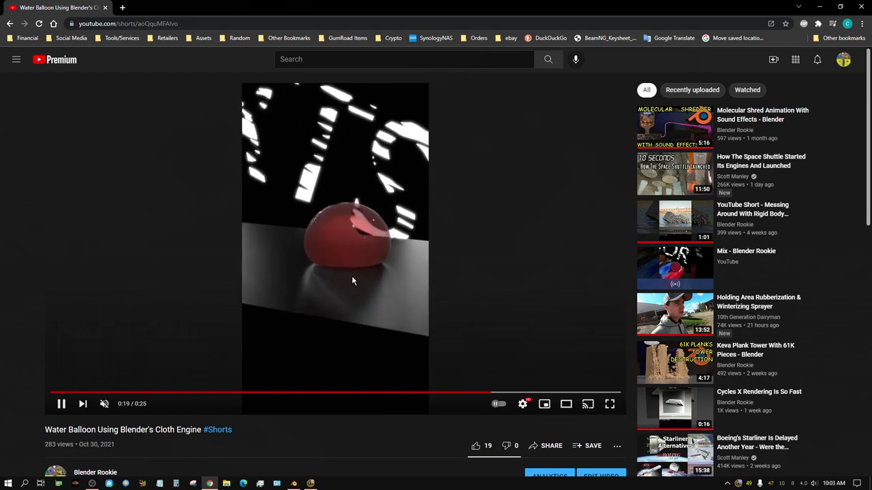
pyautogui.click(339, 289)
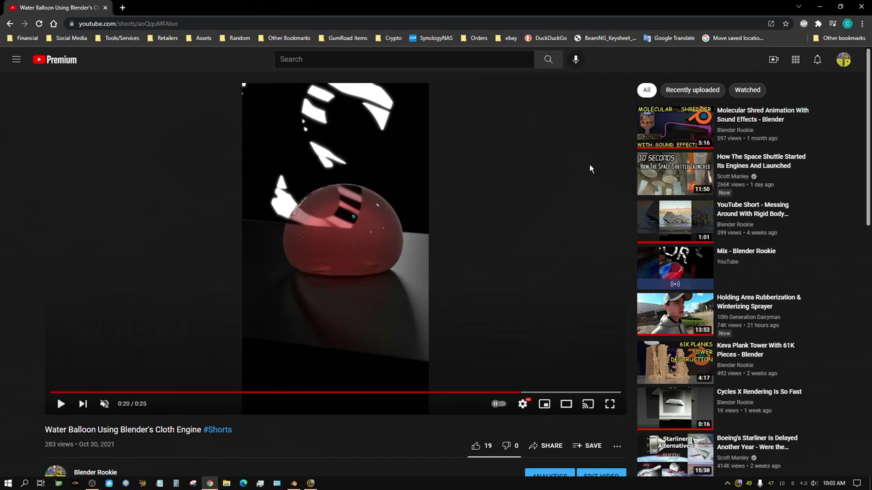
pyautogui.click(820, 6)
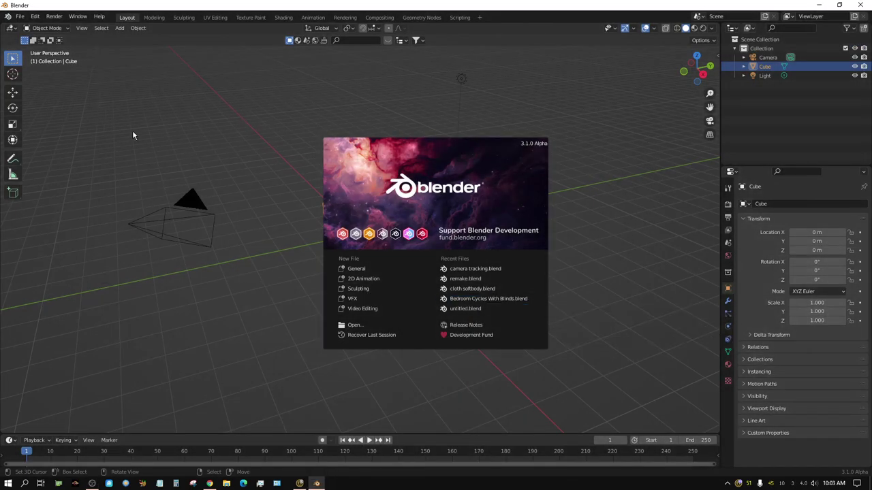
# Delete the default cube and hide the camera and the light in the viewport
pyautogui.click(220, 144)
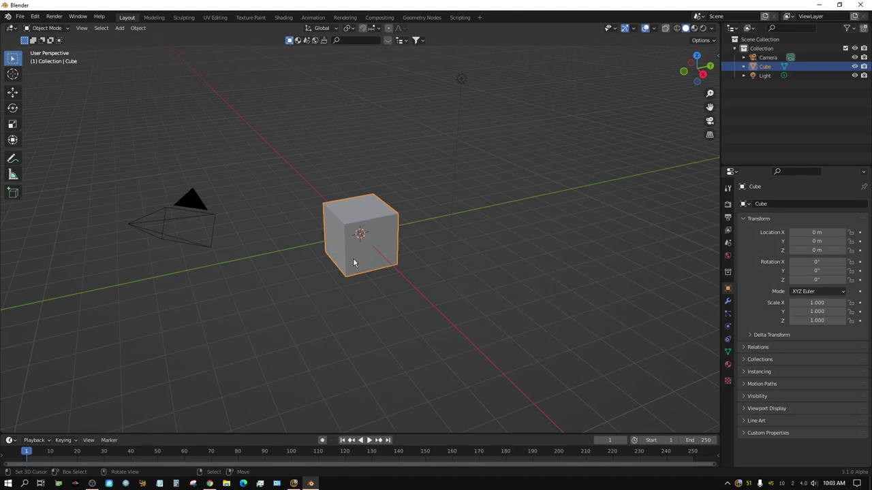
pyautogui.press('Delete')
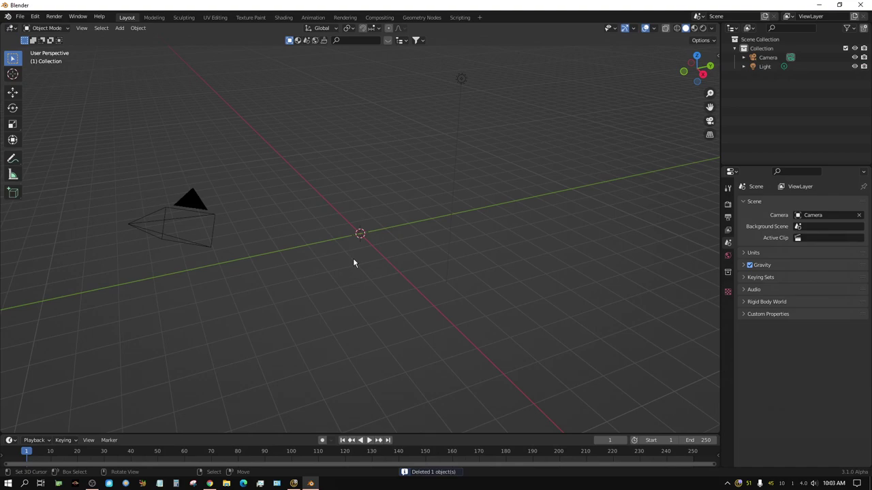
pyautogui.click(856, 58)
pyautogui.click(856, 66)
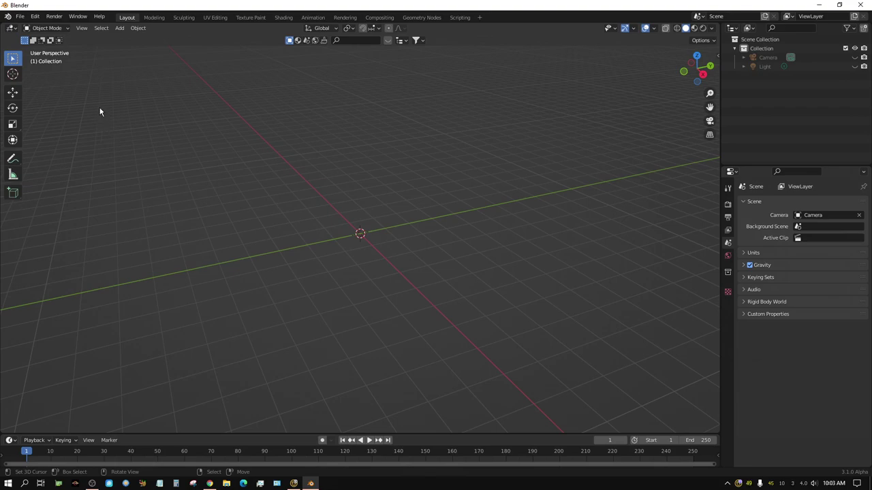
# Search the add-ons in the preferences for "archi" to check whether Archimesh is enabled
pyautogui.click(35, 17)
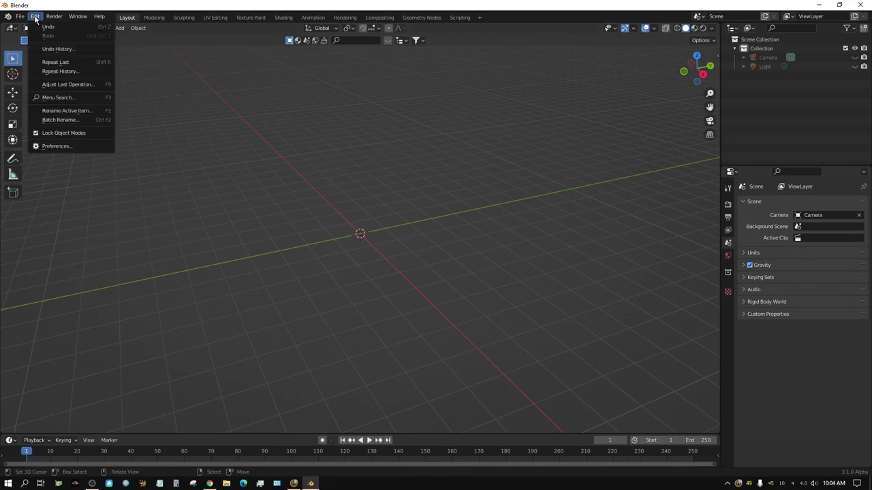
pyautogui.click(51, 145)
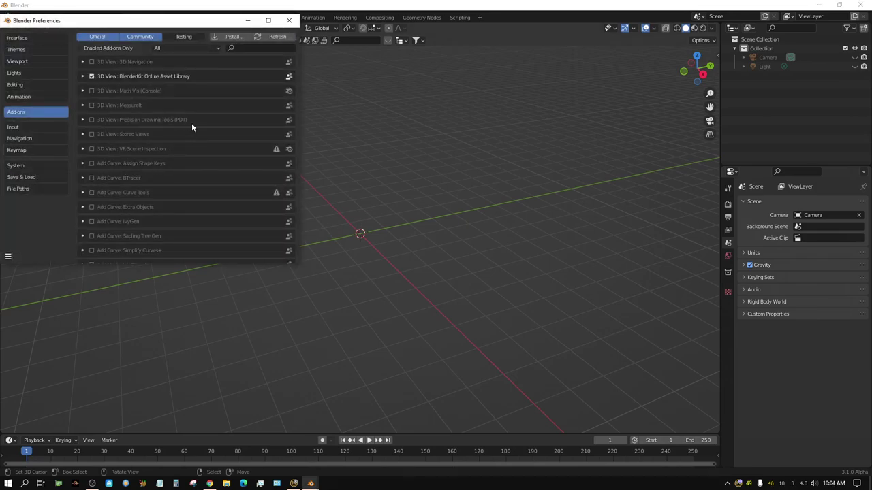
pyautogui.click(248, 49)
pyautogui.write('archi')
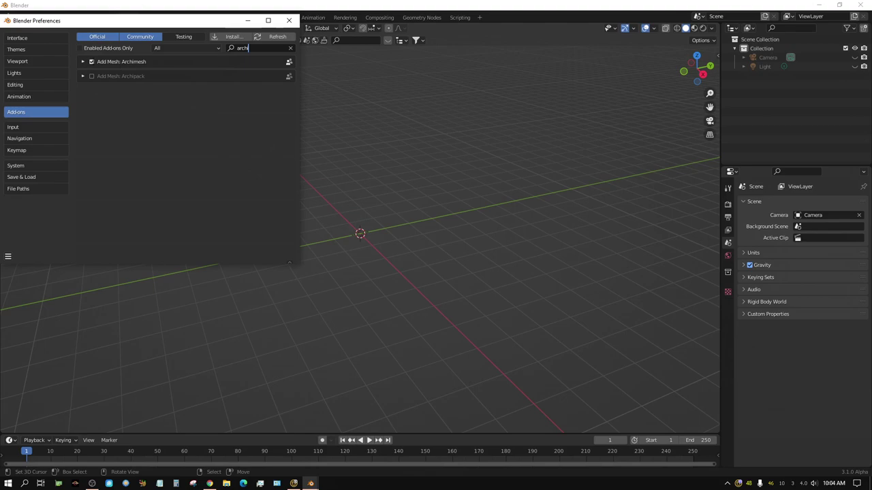
pyautogui.click(289, 20)
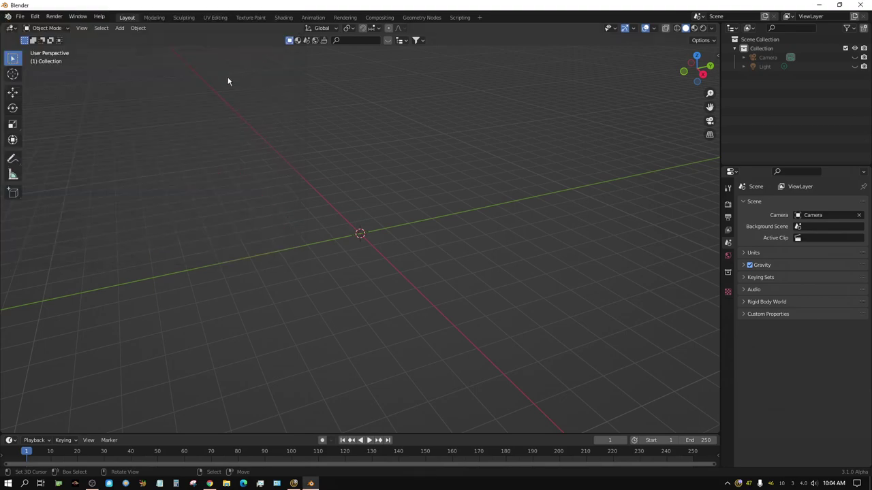
# Add an Archimesh Stairs mesh at the world origin
pyautogui.click(119, 28)
pyautogui.moveTo(127, 39)
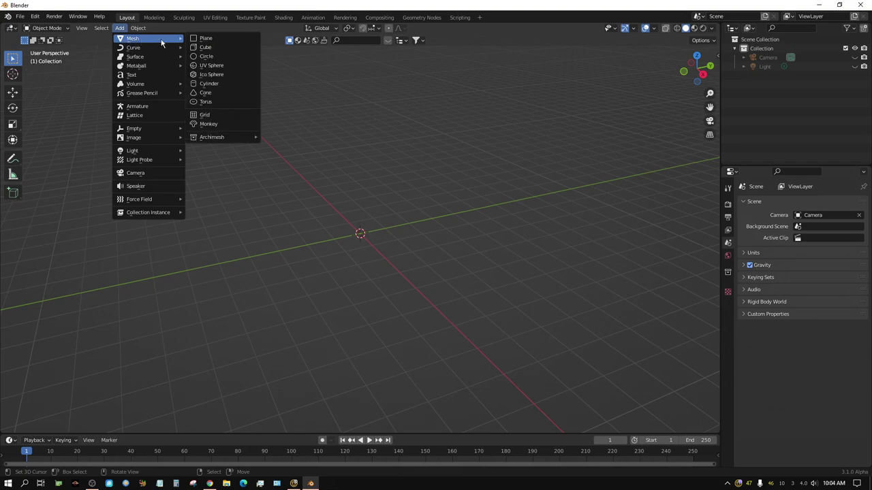
pyautogui.moveTo(224, 137)
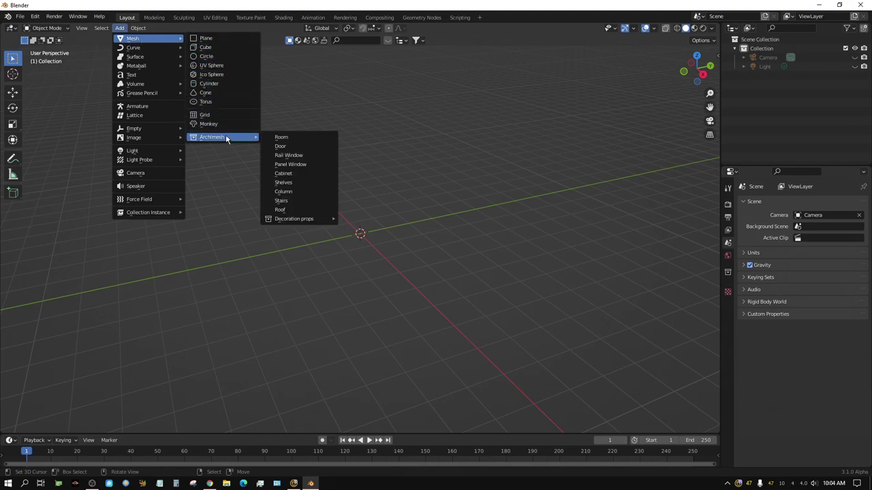
pyautogui.click(289, 205)
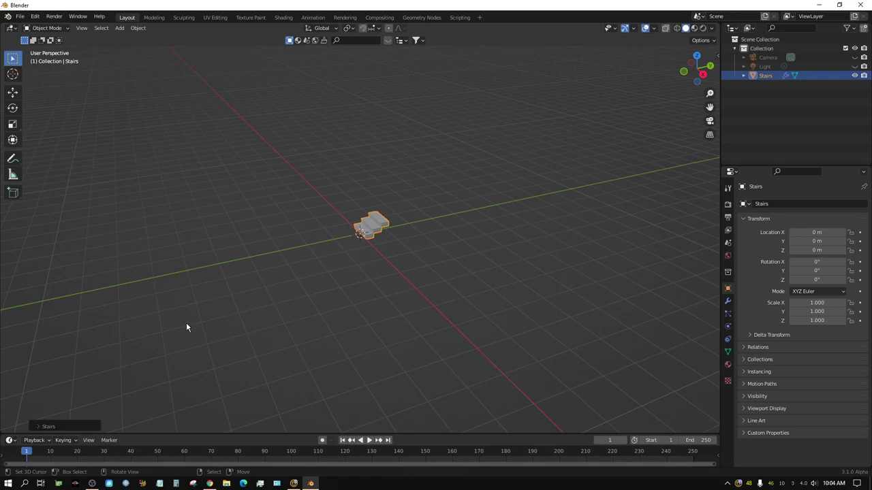
# Set the stairs' number of steps to 10 and enable closed sides
pyautogui.click(38, 426)
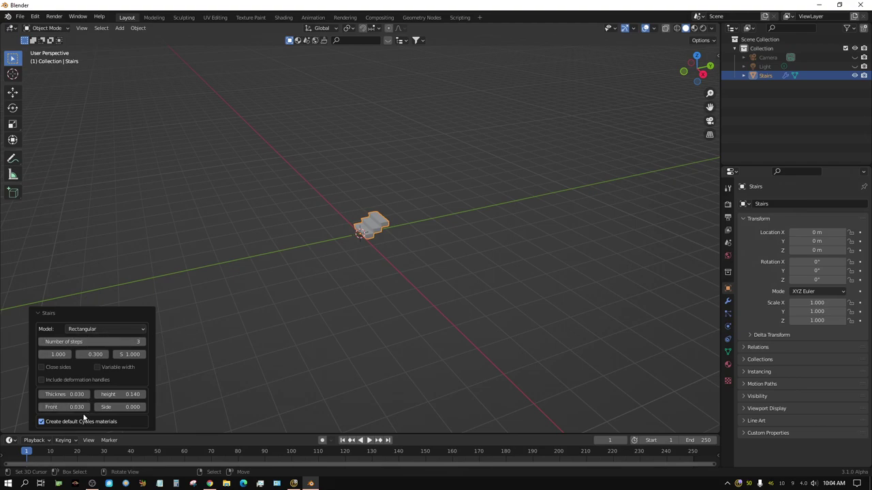
pyautogui.click(124, 345)
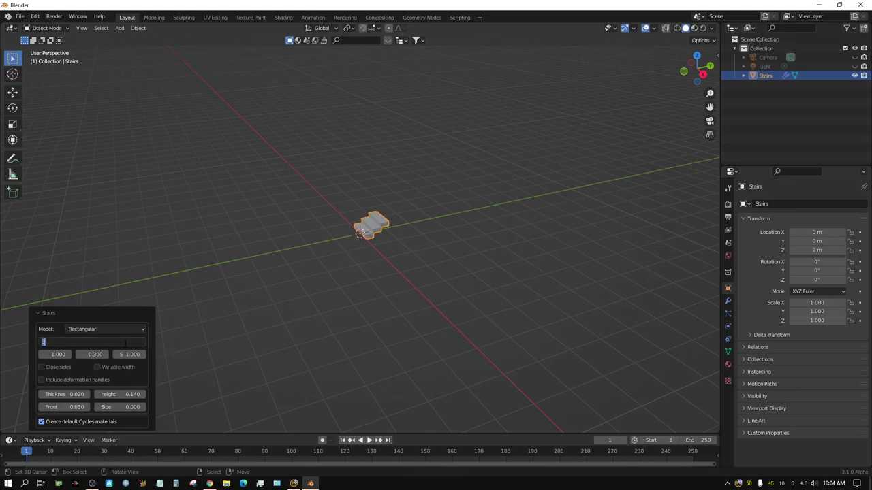
pyautogui.write('10')
pyautogui.press('Return')
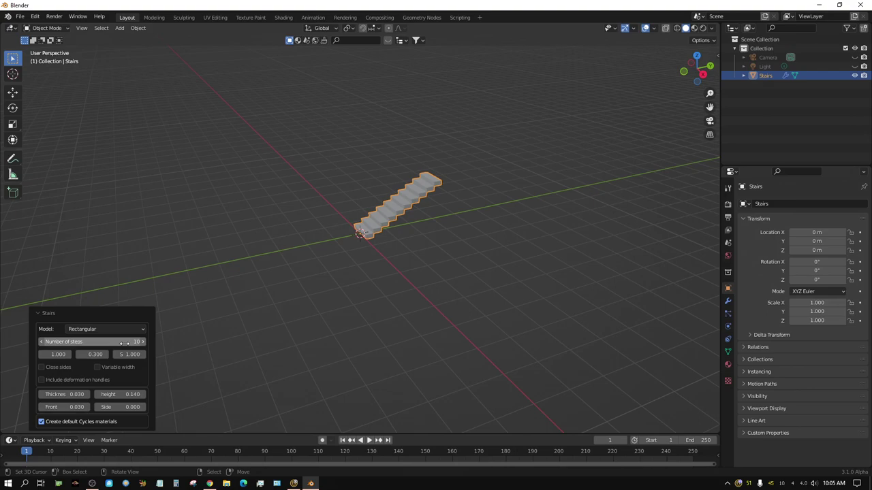
pyautogui.click(41, 368)
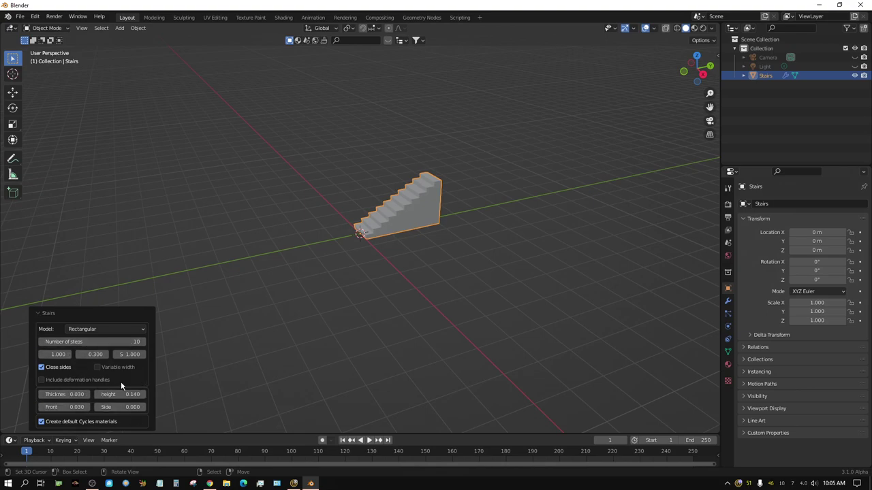
pyautogui.click(38, 314)
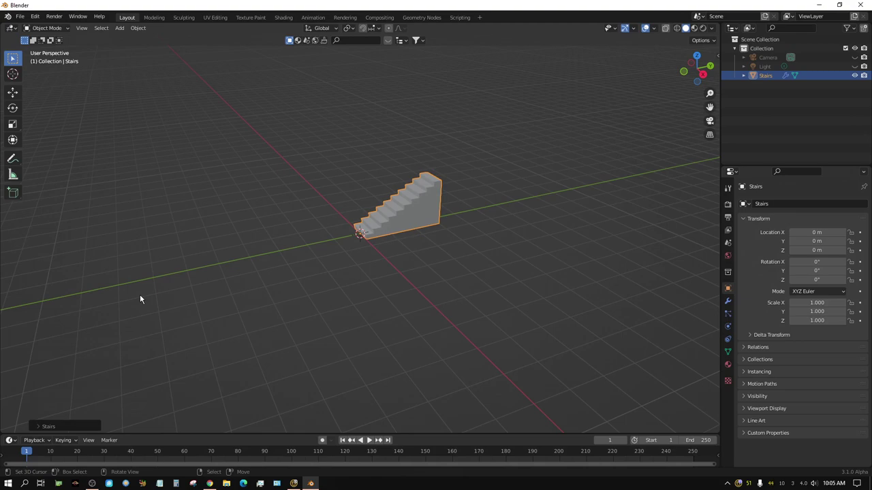
# Rotate the stairs 90 degrees about the Z axis in the top orthographic view
pyautogui.press('KP_1')
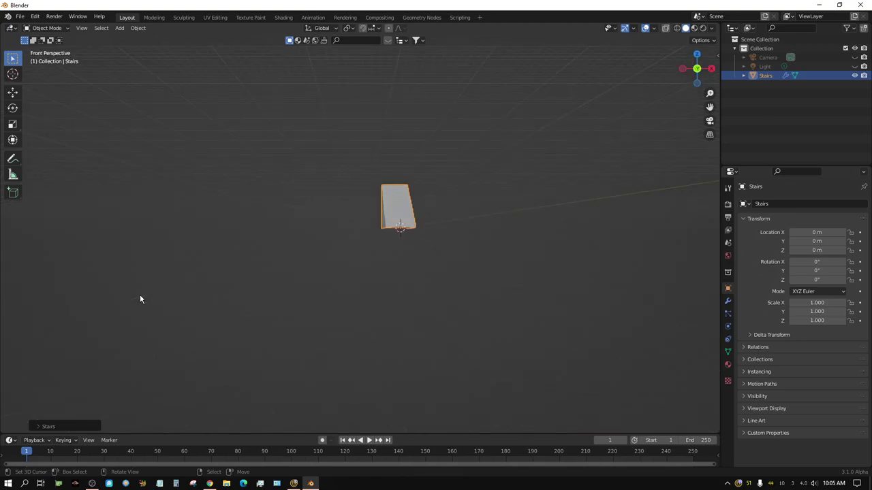
pyautogui.press('KP_5')
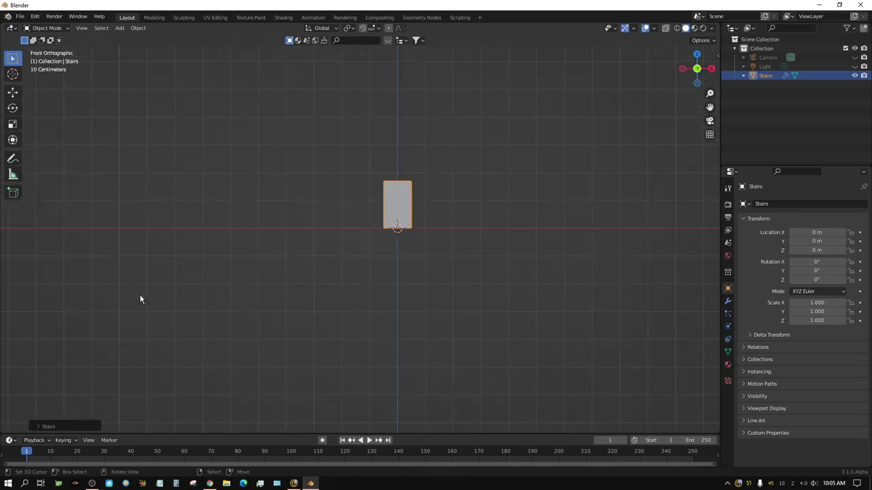
pyautogui.moveTo(268, 339); pyautogui.dragTo(287, 354, button='middle')
pyautogui.press('KP_5')
pyautogui.press('KP_1')
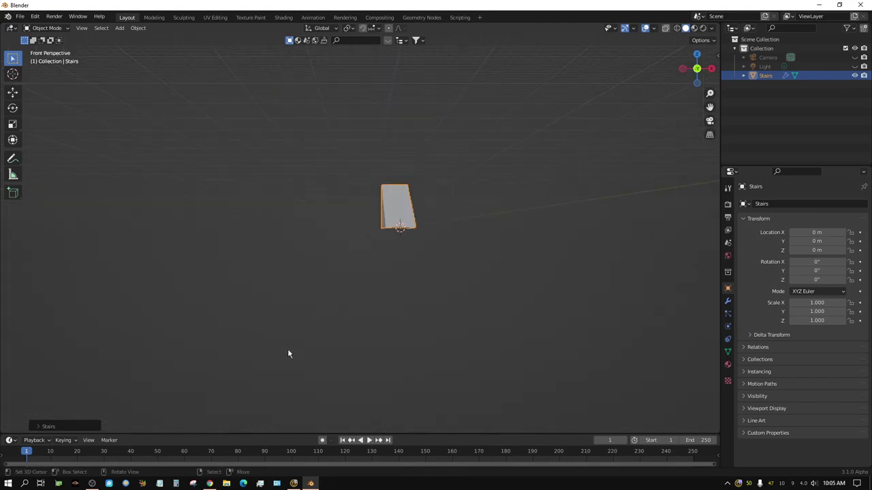
pyautogui.press('KP_5')
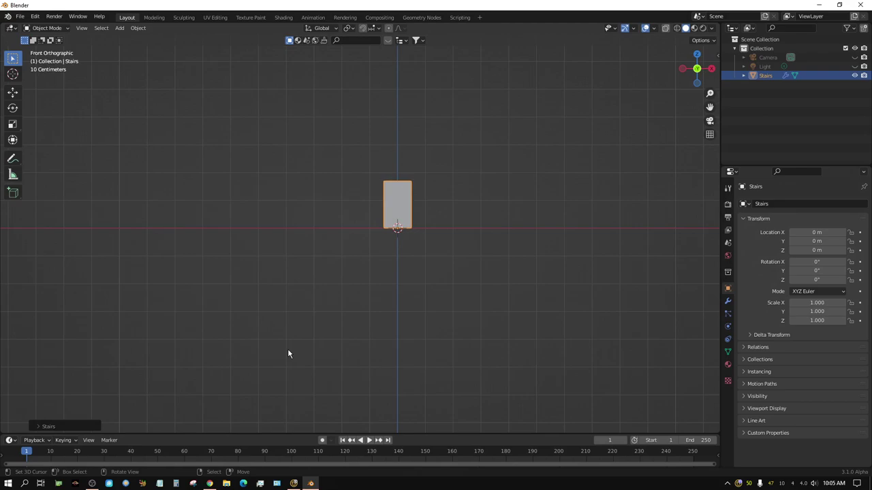
pyautogui.press('KP_7')
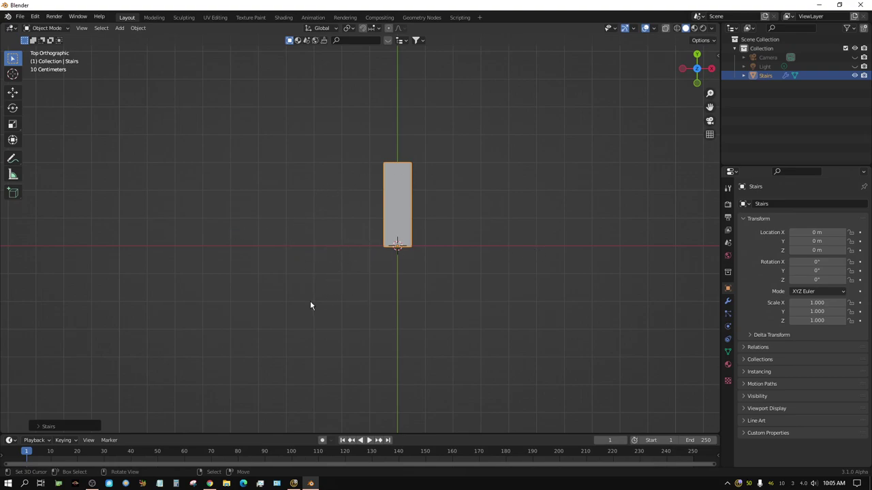
pyautogui.write('r')
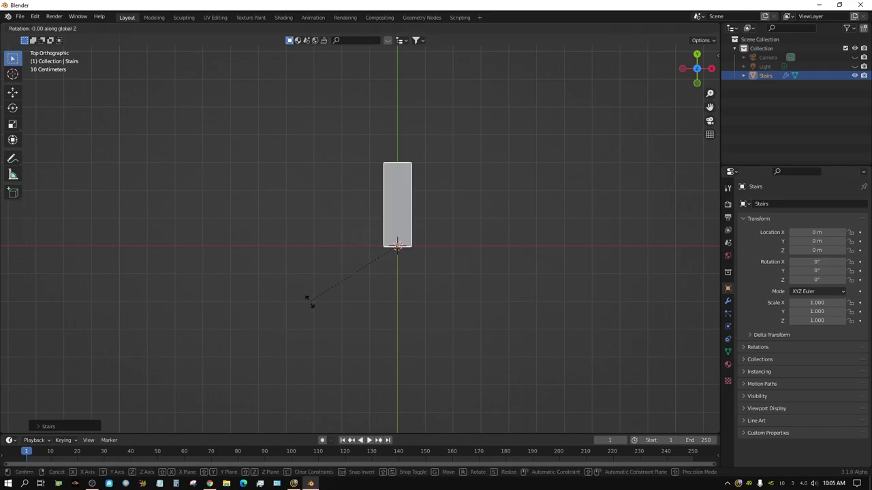
pyautogui.write('90')
pyautogui.press('Return')
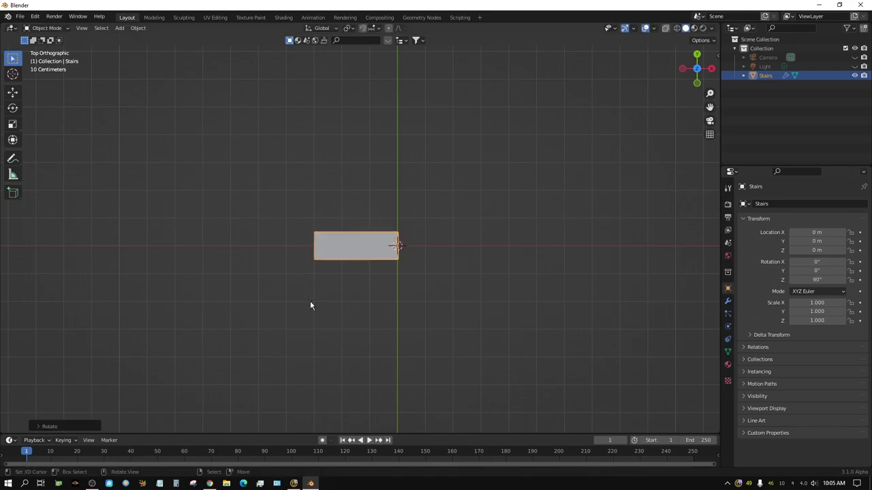
# Scale the whole stairs object uniformly by a factor of 3
pyautogui.press('KP_1')
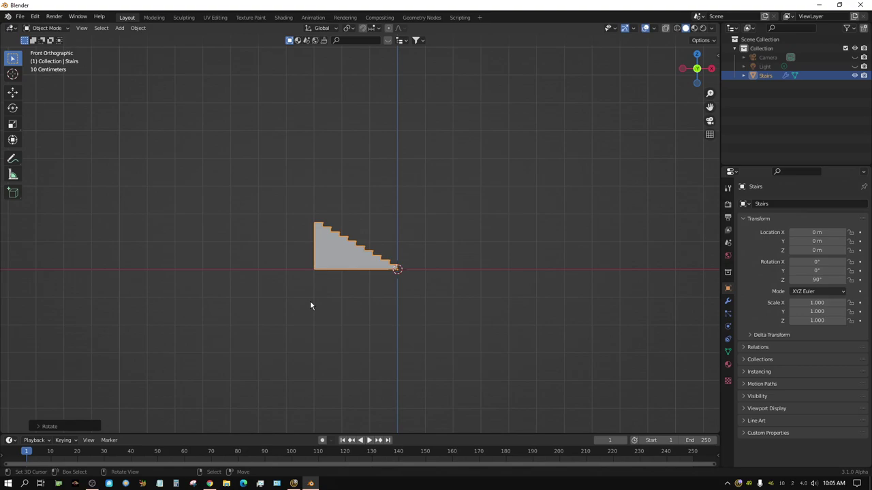
pyautogui.scroll(5, 311, 306)
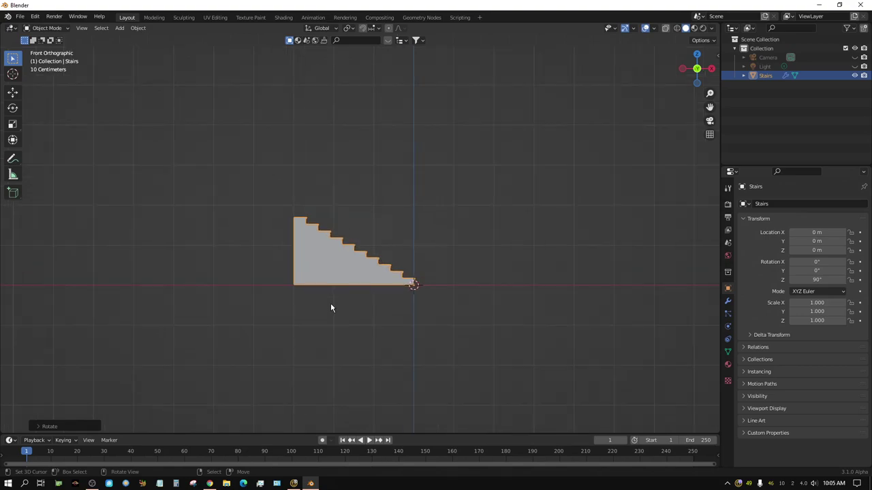
pyautogui.scroll(-5, 325, 344)
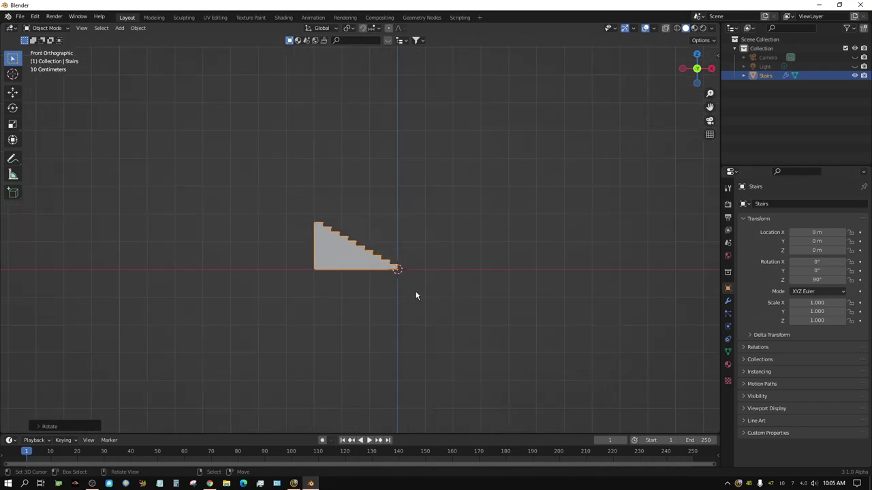
pyautogui.moveTo(438, 286); pyautogui.dragTo(357, 310, button='middle')
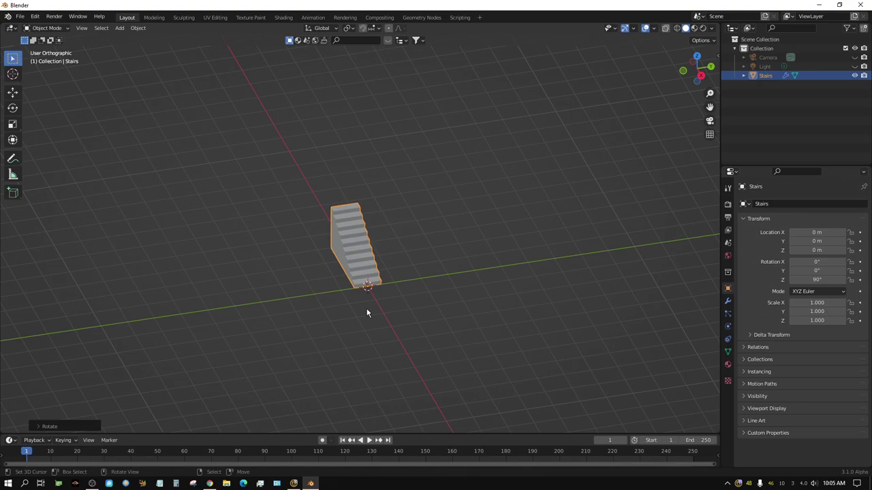
pyautogui.press('s')
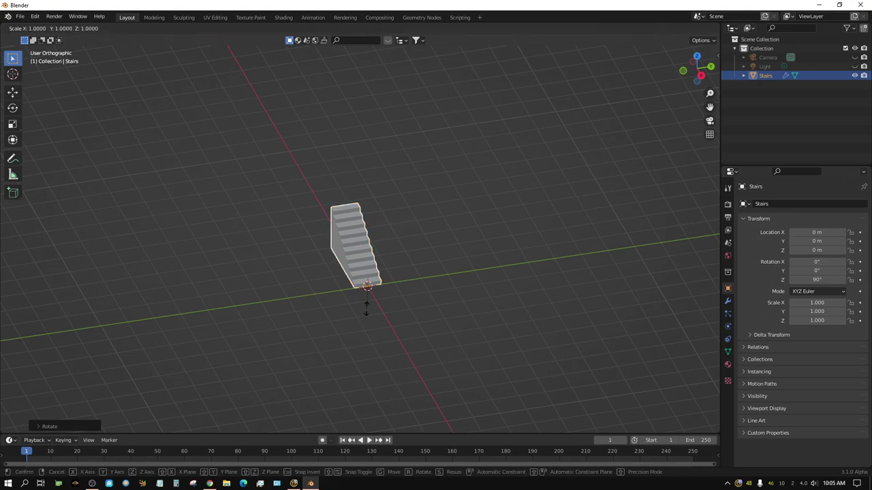
pyautogui.press('3')
pyautogui.press('Return')
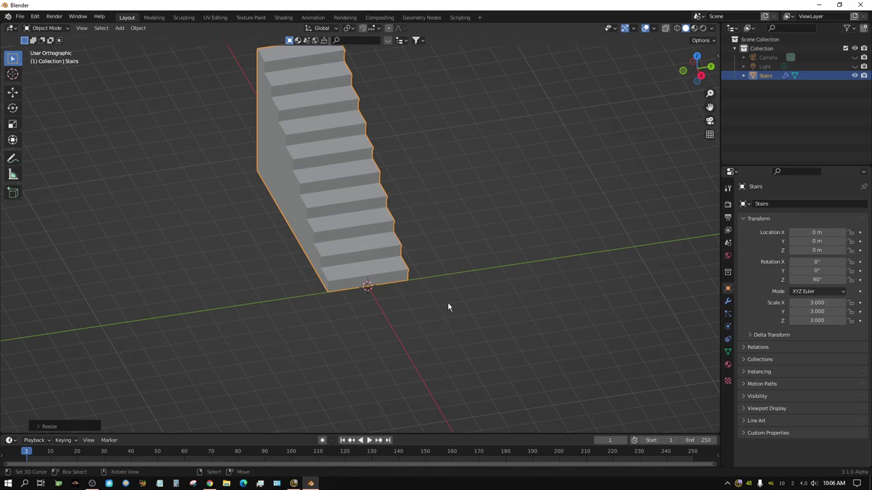
# Widen the stairs by scaling them by a factor of 3 along the global Y axis
pyautogui.write('sy')
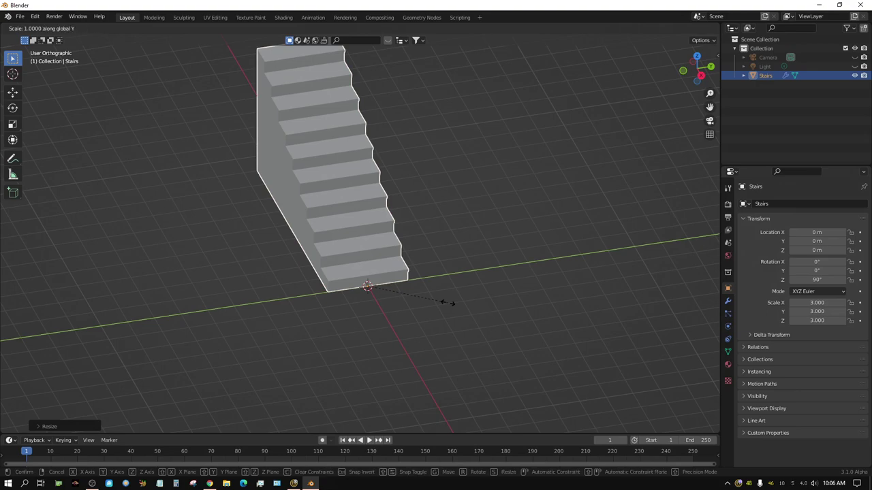
pyautogui.write('3')
pyautogui.press('Return')
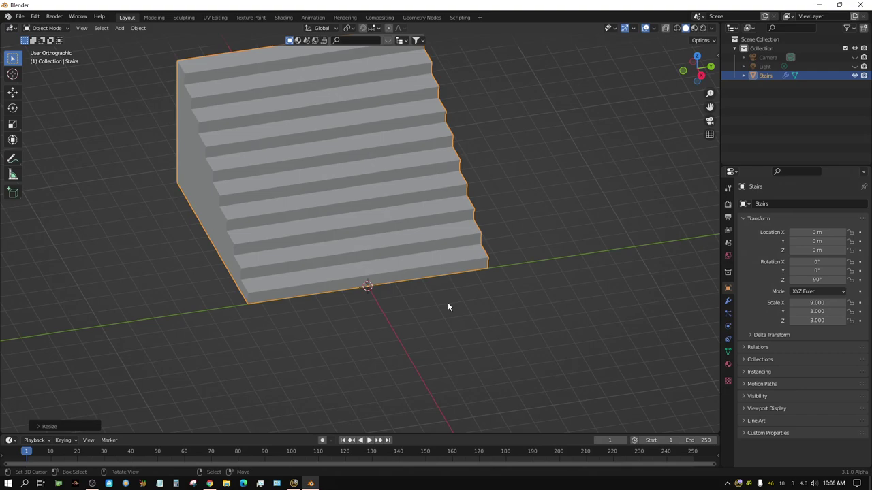
# Apply the scale of the stairs object in the front orthographic view with its transform values shown
pyautogui.press('KP_1')
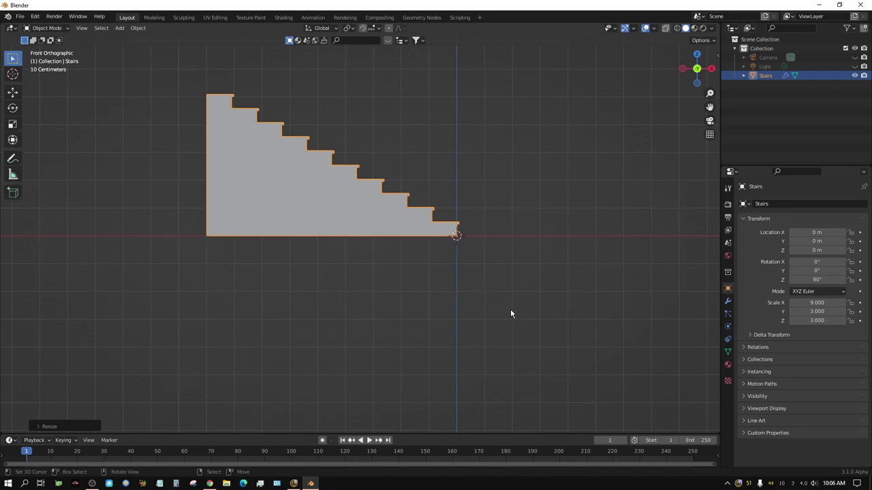
pyautogui.press('n')
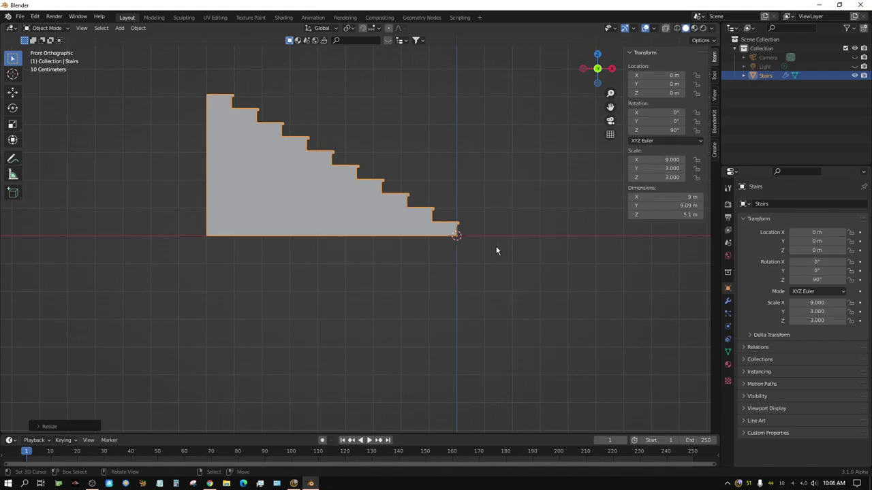
pyautogui.hotkey('ctrl', 'a')
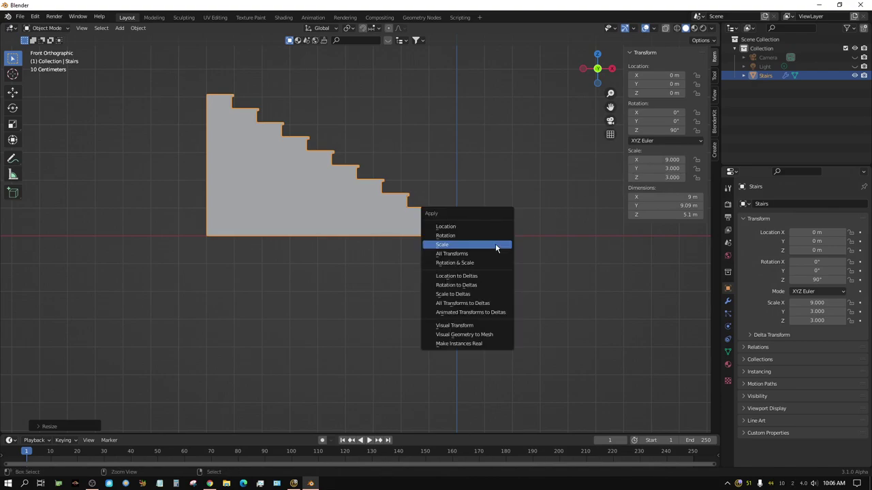
pyautogui.click(442, 244)
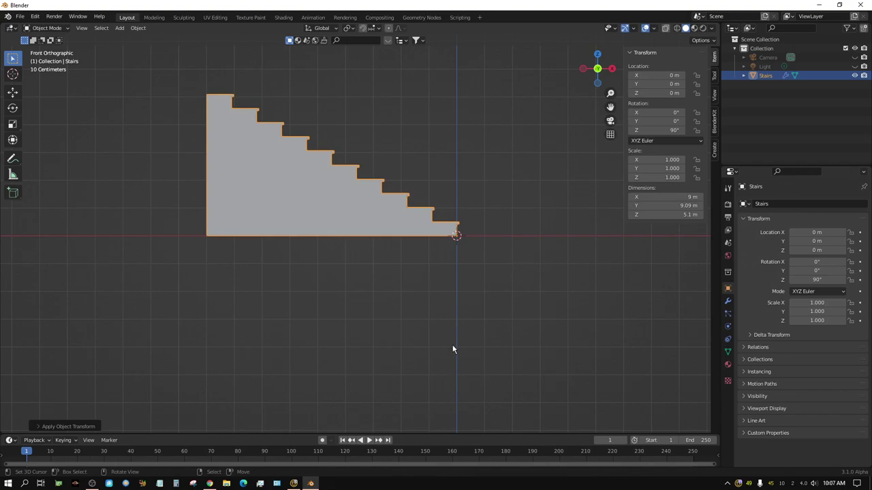
# Enable Collision physics on the stairs and set the Softbody & Cloth friction to 50
pyautogui.keyDown('shift'); pyautogui.moveTo(498, 249); pyautogui.dragTo(495, 320, button='middle'); pyautogui.keyUp('shift')
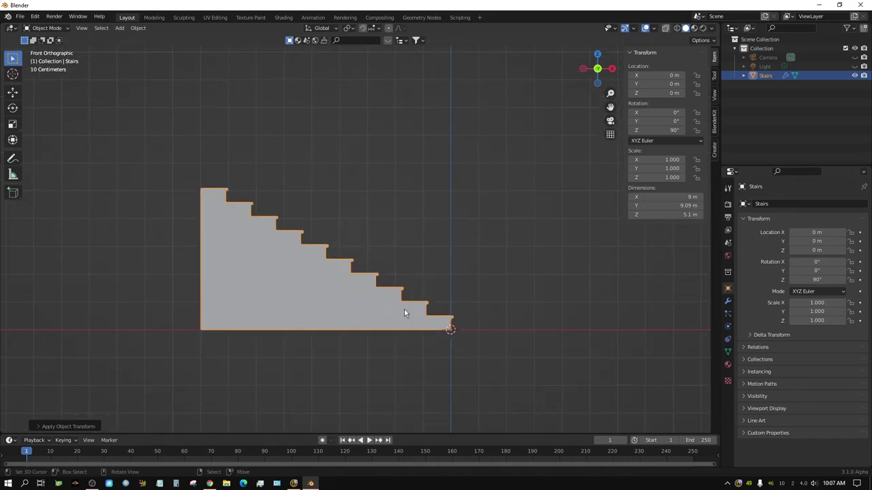
pyautogui.click(727, 327)
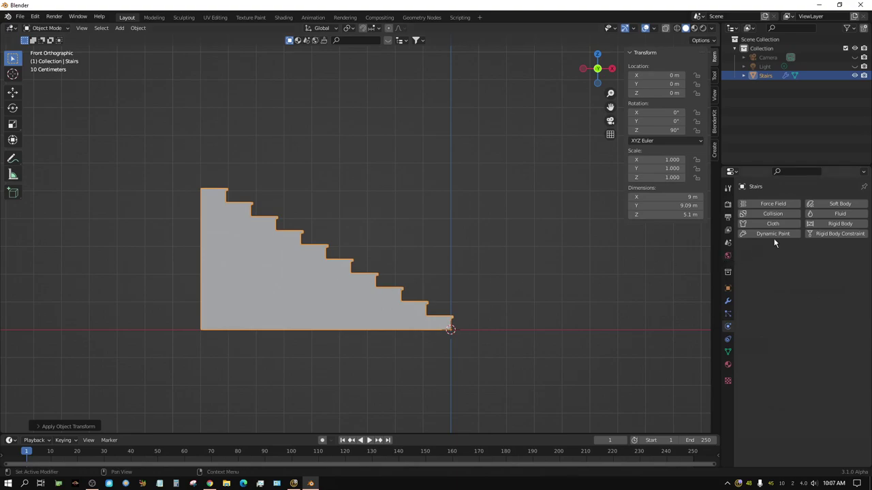
pyautogui.click(774, 213)
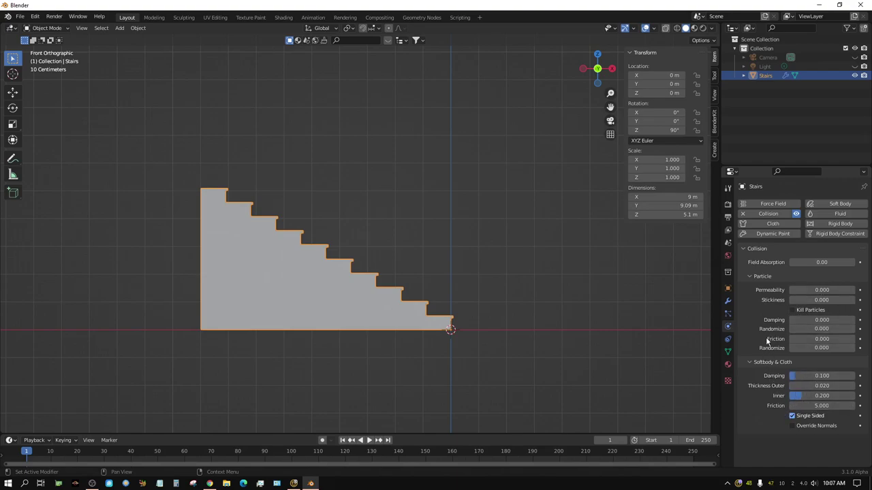
pyautogui.click(749, 276)
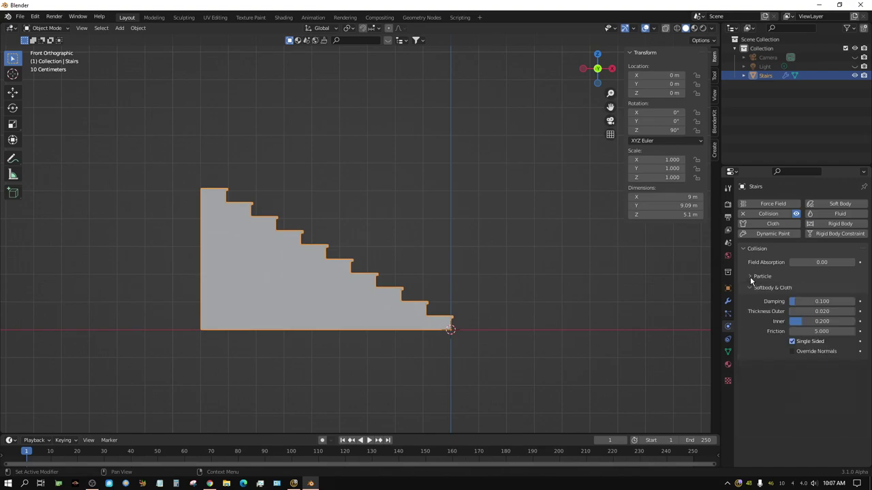
pyautogui.click(821, 331)
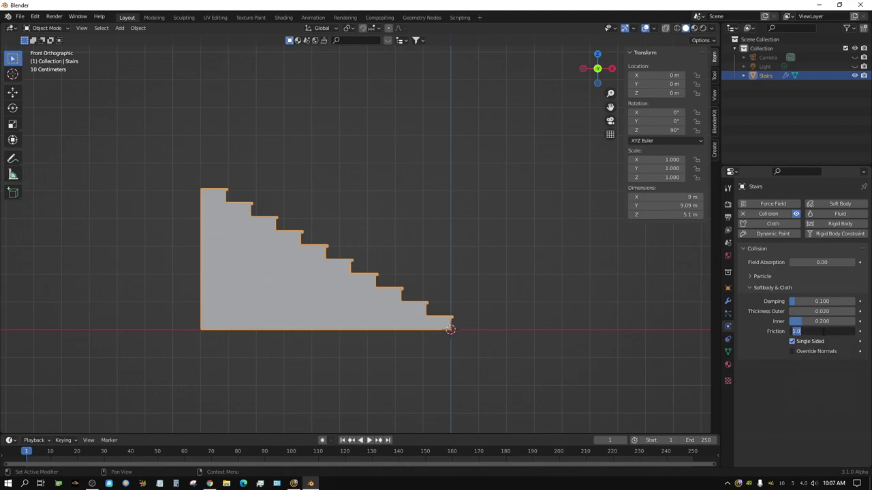
pyautogui.write('50')
pyautogui.press('Return')
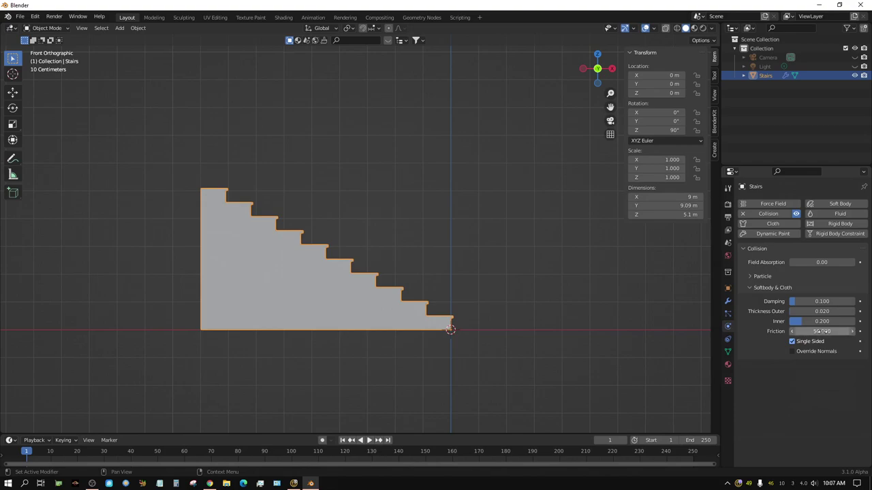
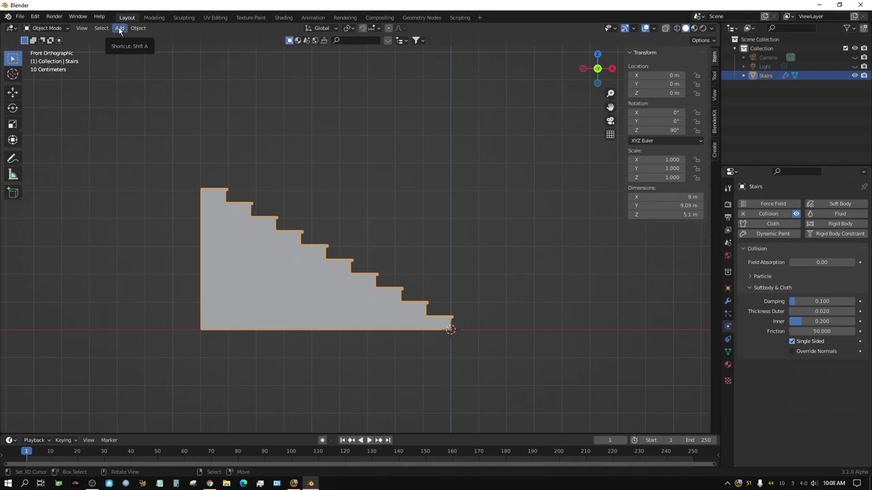
# Add an ico sphere mesh with 3 subdivisions
pyautogui.click(119, 28)
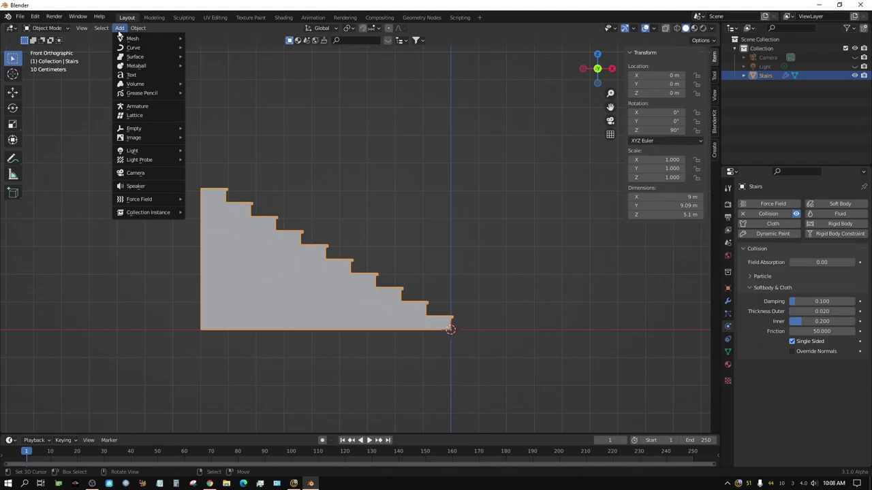
pyautogui.moveTo(127, 39)
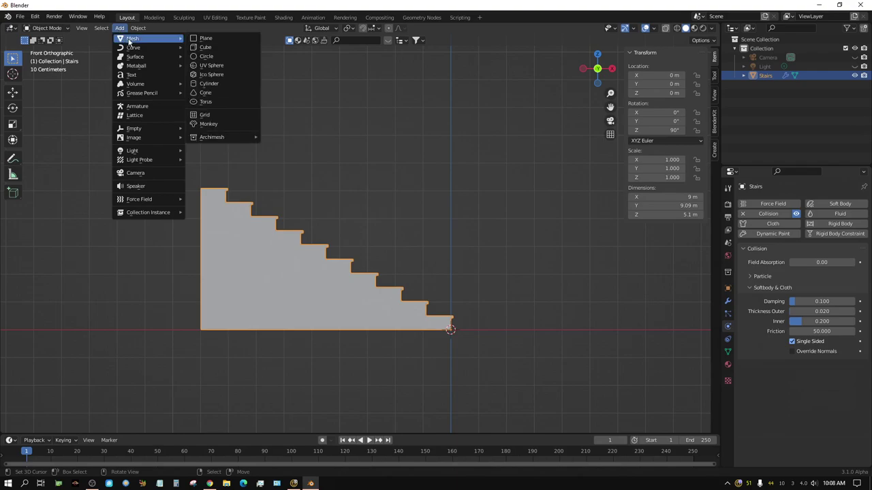
pyautogui.click(224, 75)
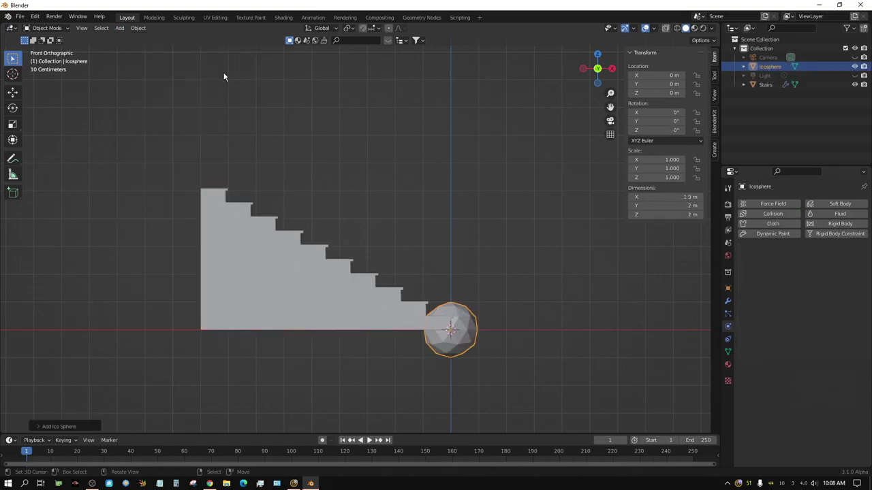
pyautogui.click(39, 427)
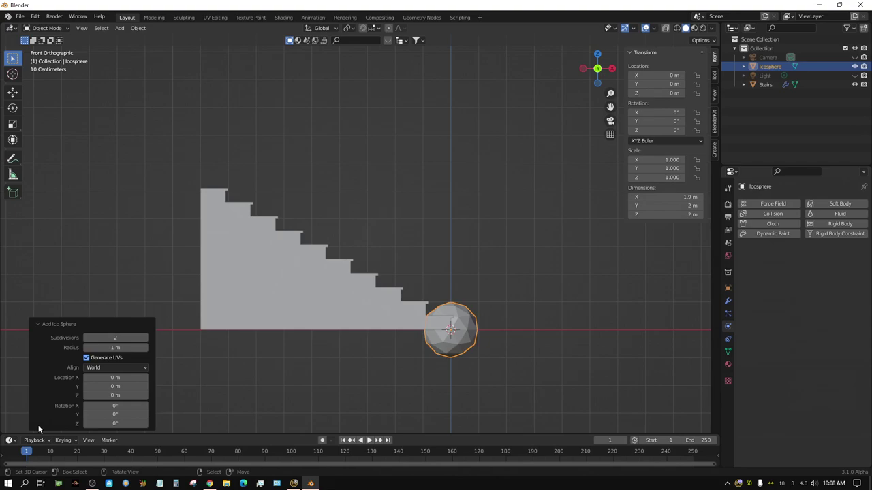
pyautogui.click(145, 338)
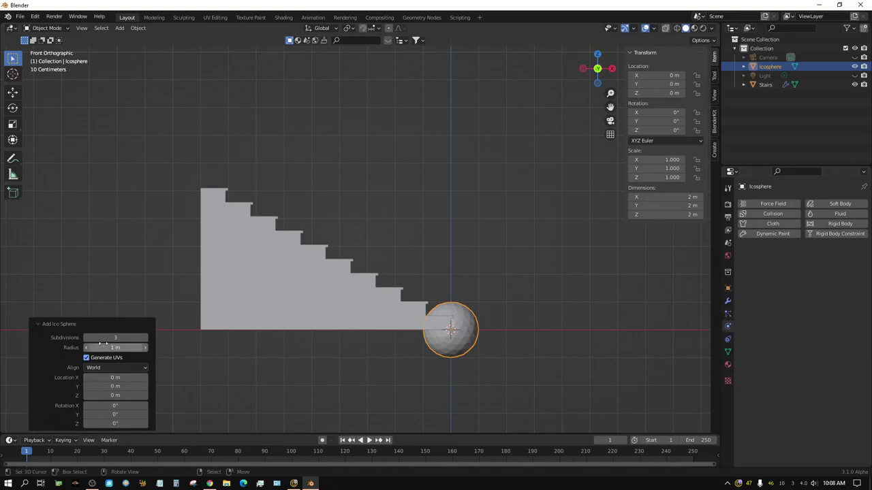
pyautogui.click(39, 327)
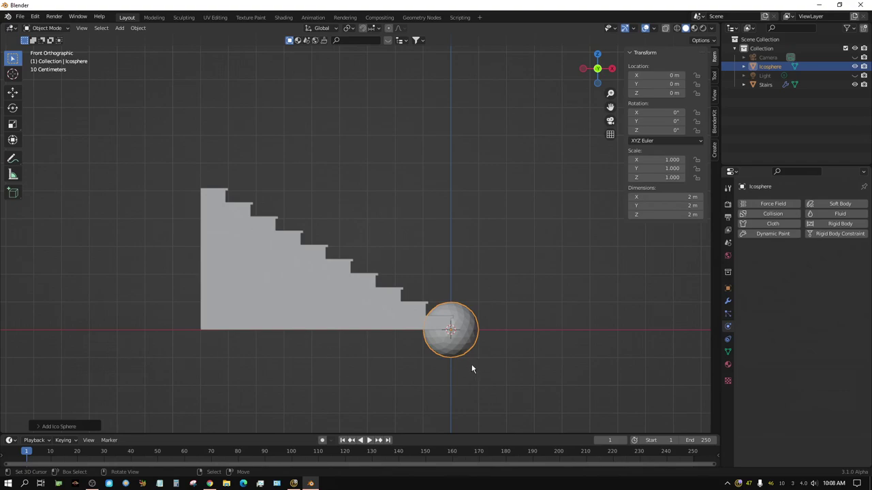
# Move the ico sphere above the top stair, to about X -7.92 m and Z 6.6 m, and scale it by 0.75
pyautogui.press('g')
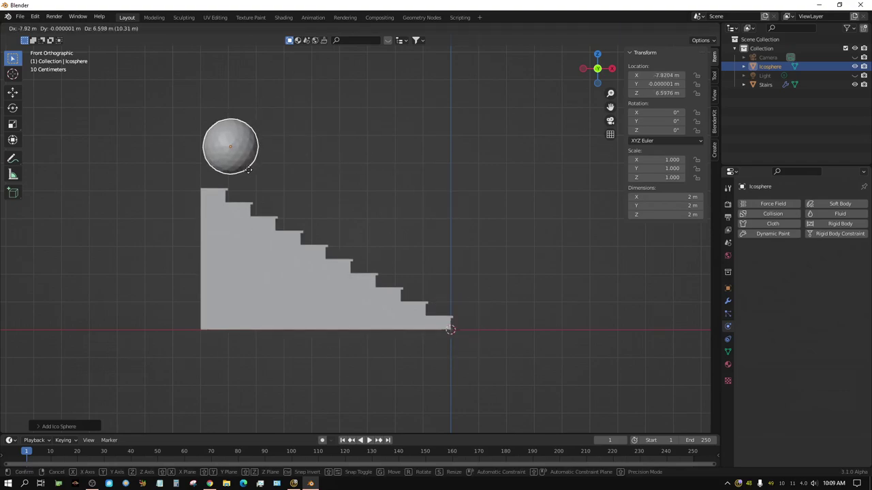
pyautogui.click(230, 174)
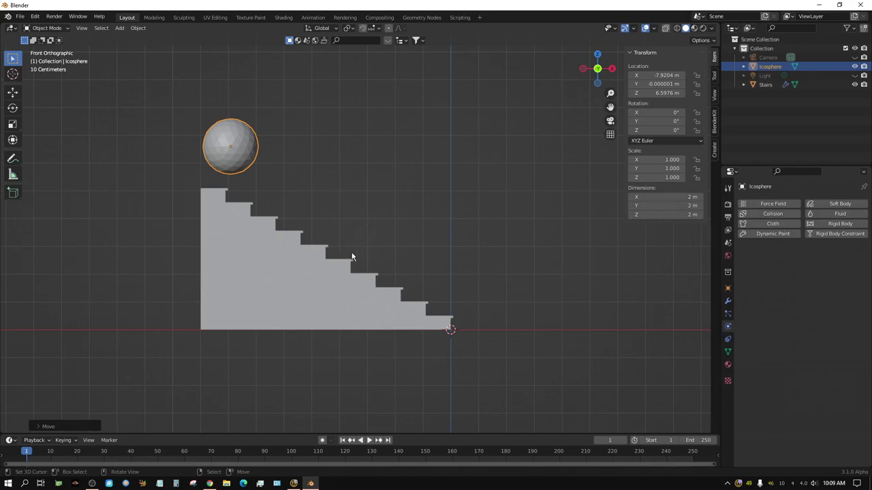
pyautogui.write('s.75')
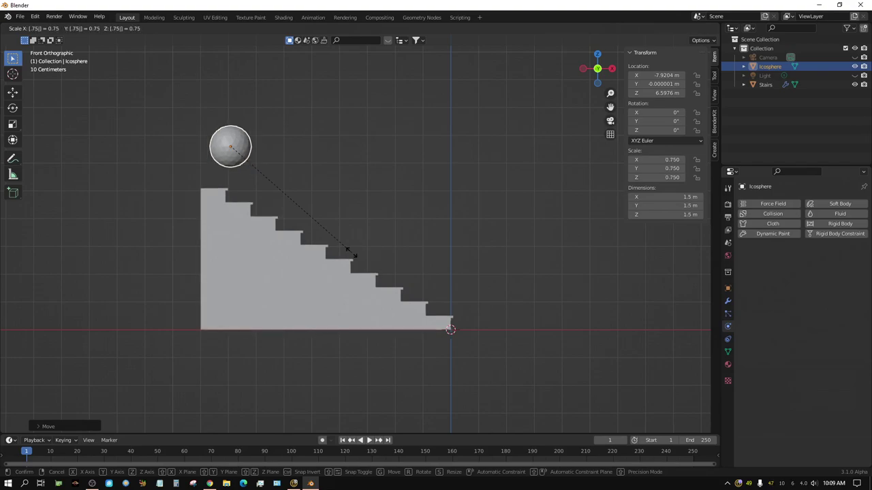
pyautogui.press('Return')
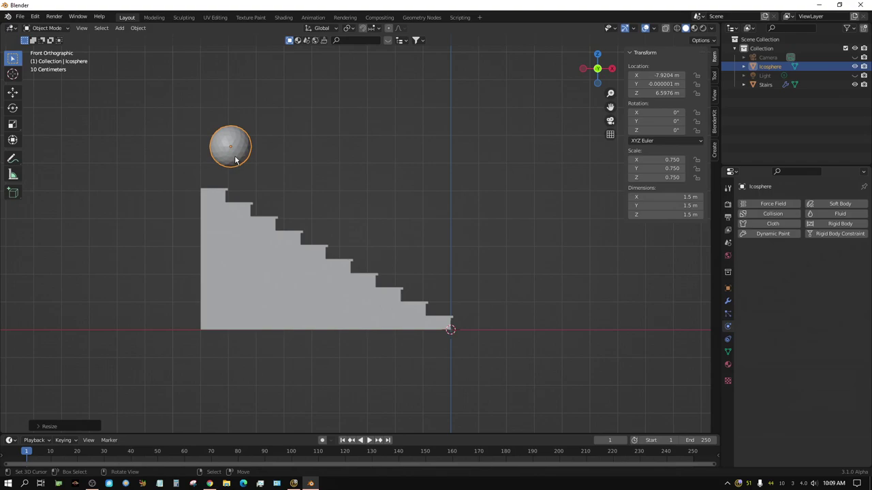
# Apply the ico sphere's scale and enable Cloth physics on it
pyautogui.hotkey('ctrl', 'a')
pyautogui.click(660, 187)
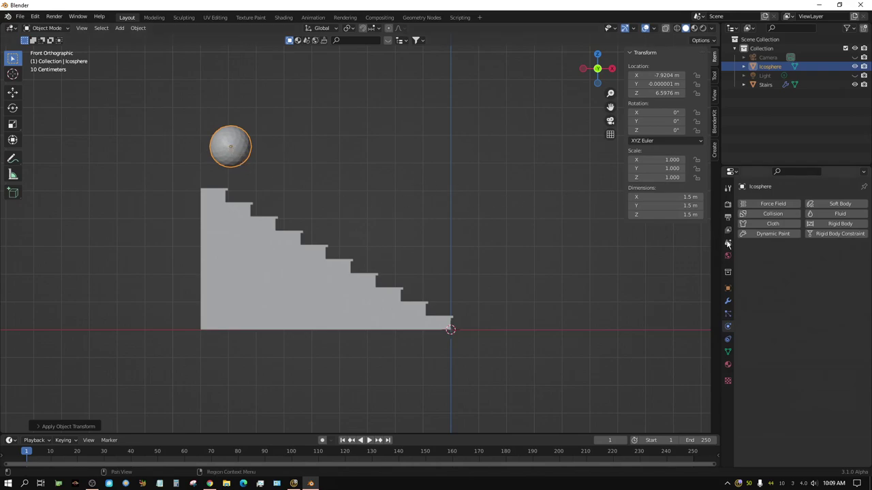
pyautogui.click(773, 224)
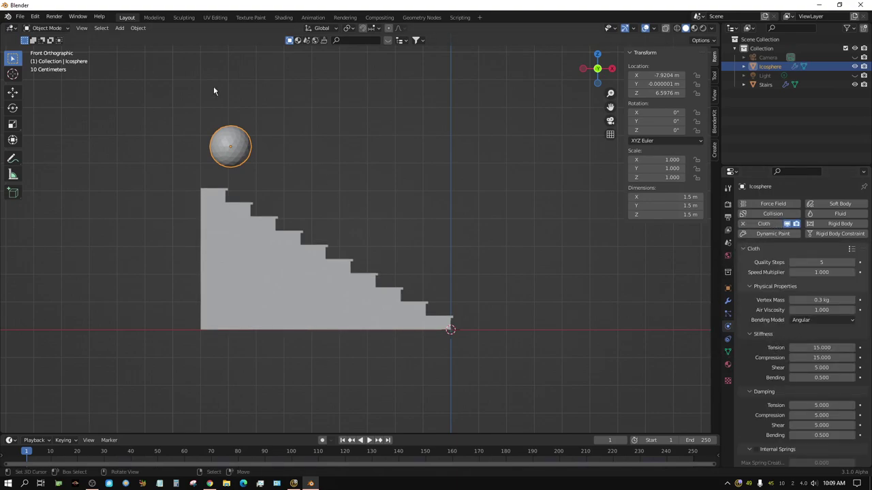
# Add a ground plane at the origin, scaled up by a factor of 20, and apply its scale
pyautogui.click(120, 28)
pyautogui.moveTo(125, 41)
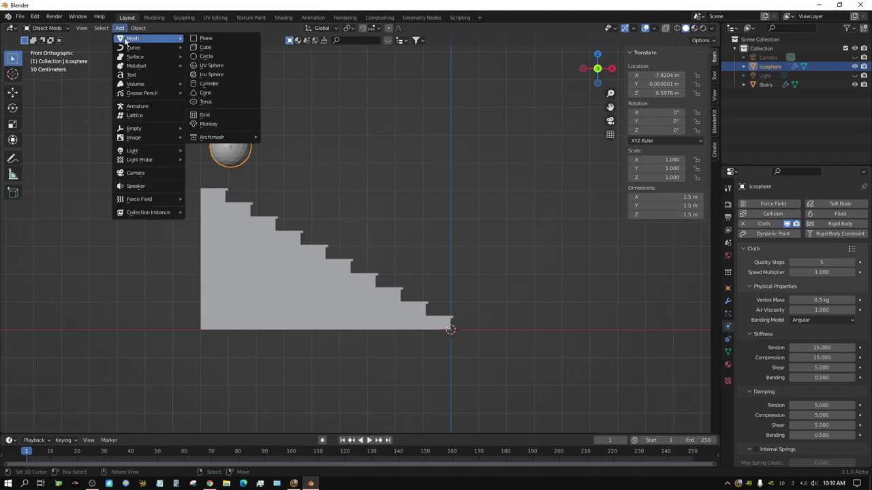
pyautogui.click(205, 38)
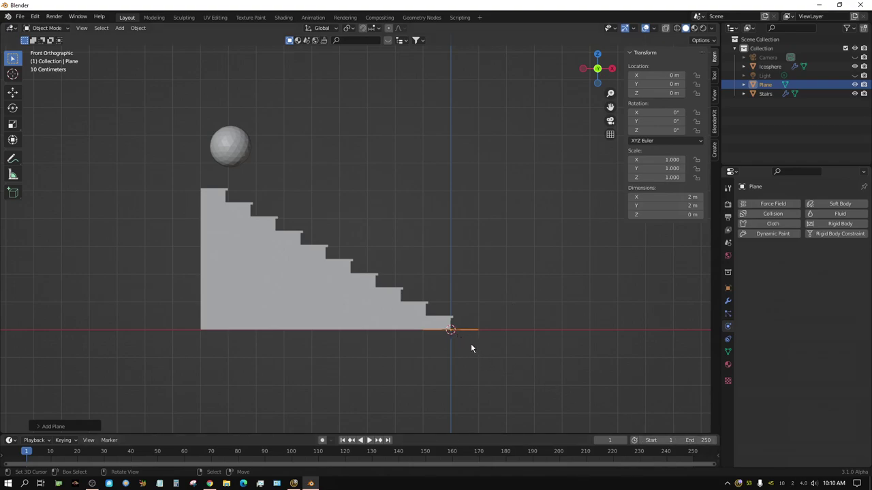
pyautogui.write('s')
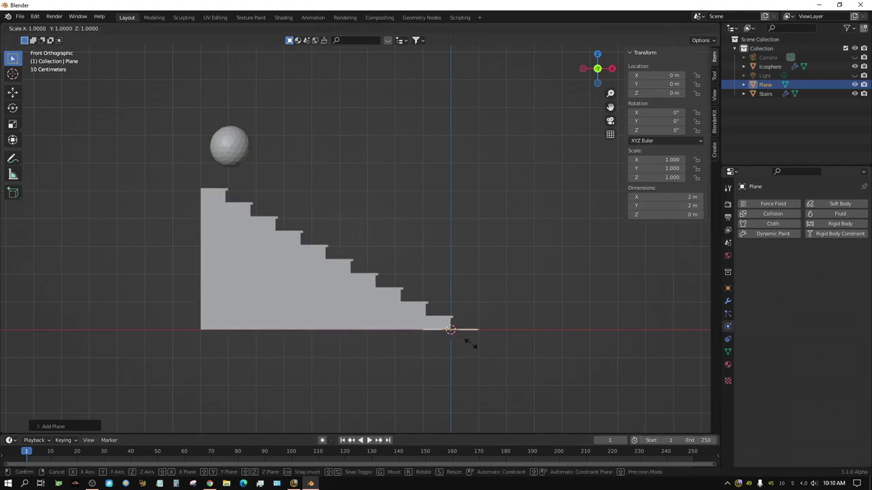
pyautogui.write('20')
pyautogui.press('Return')
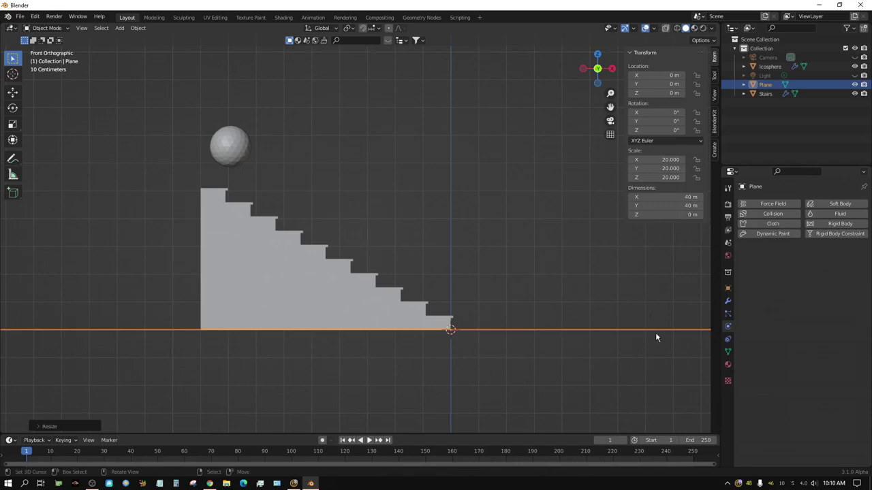
pyautogui.hotkey('ctrl', 'a')
pyautogui.click(659, 179)
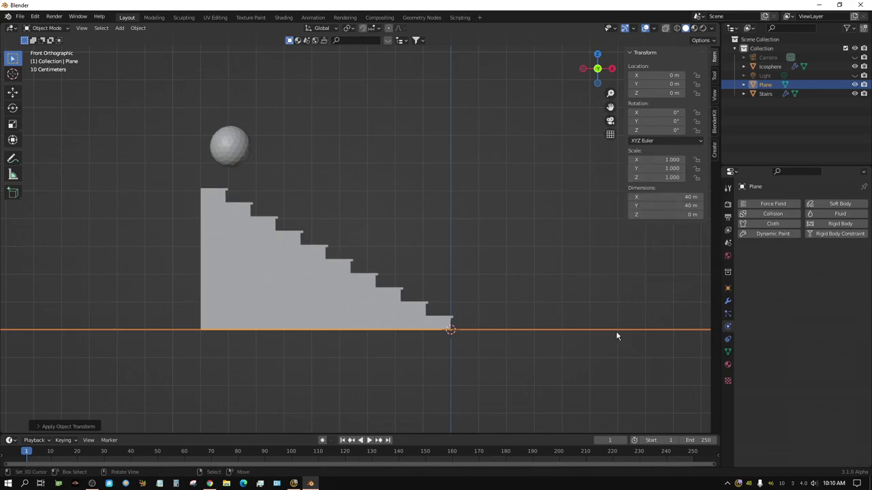
# Enable Collision physics on the ground plane and set its Softbody & Cloth friction to 50
pyautogui.click(777, 214)
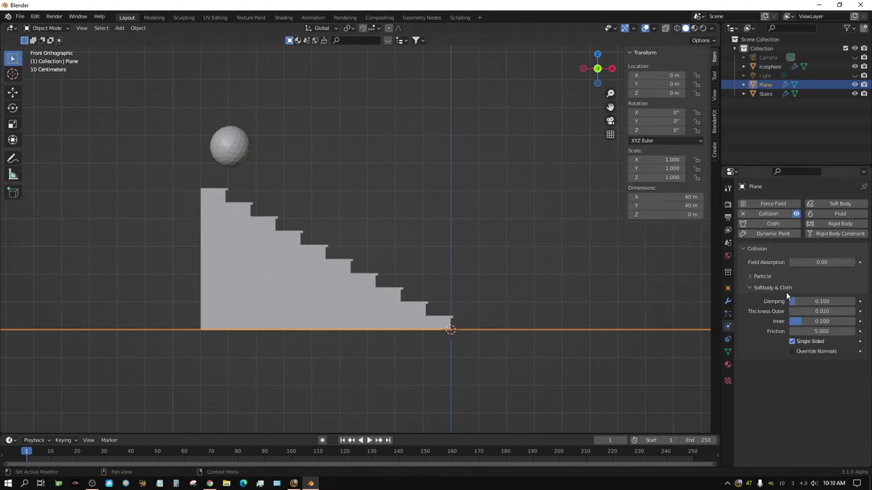
pyautogui.click(815, 331)
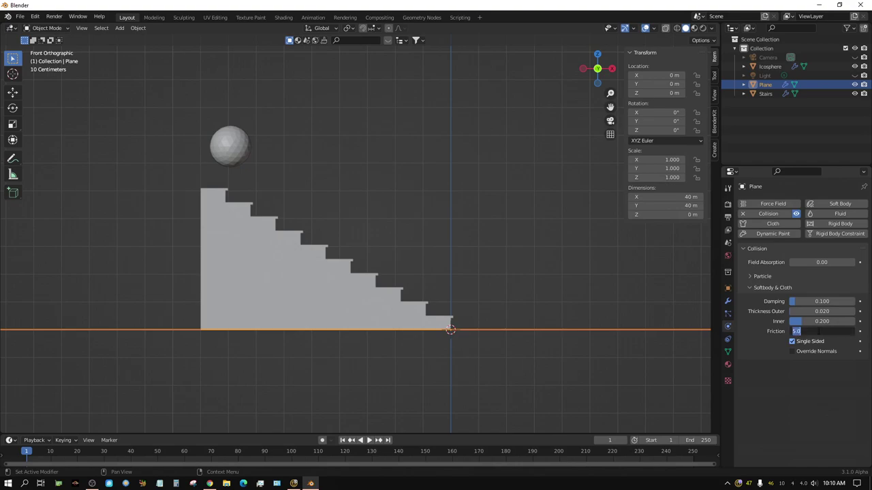
pyautogui.press('Return')
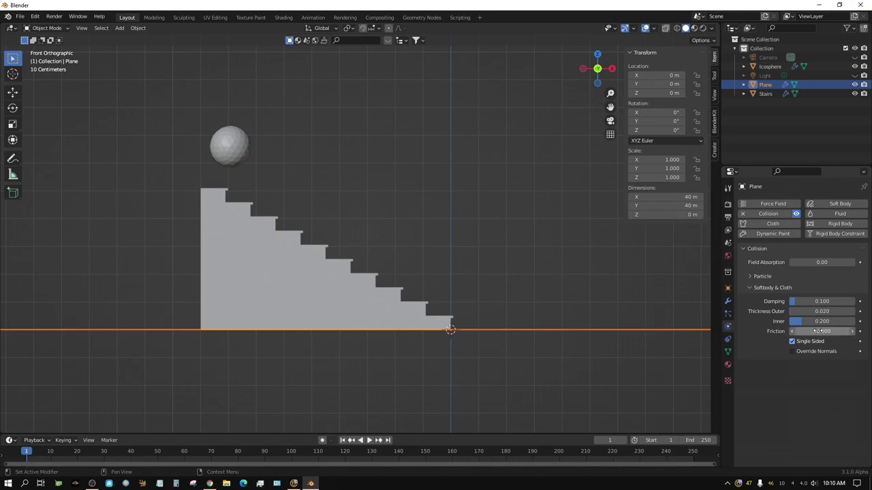
pyautogui.moveTo(817, 331); pyautogui.dragTo(852, 331)
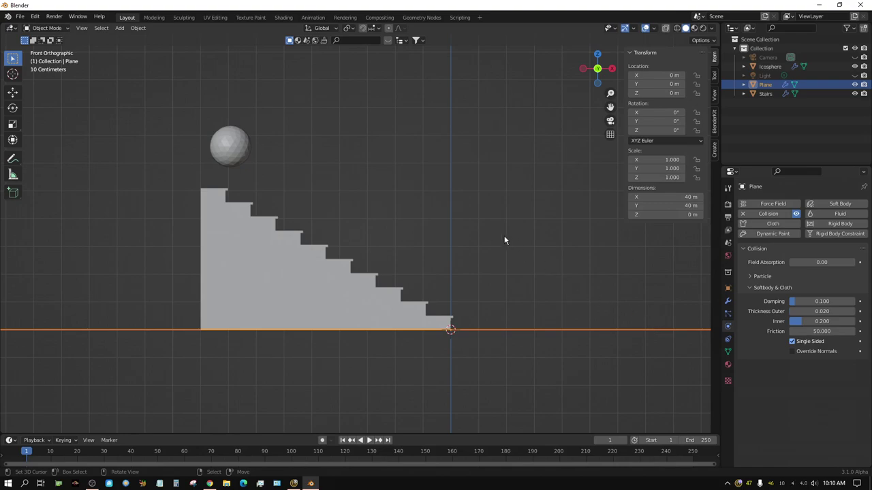
# Select the ico sphere and save the scene as untitled.blend in D:\Current Blender Projects
pyautogui.click(233, 153)
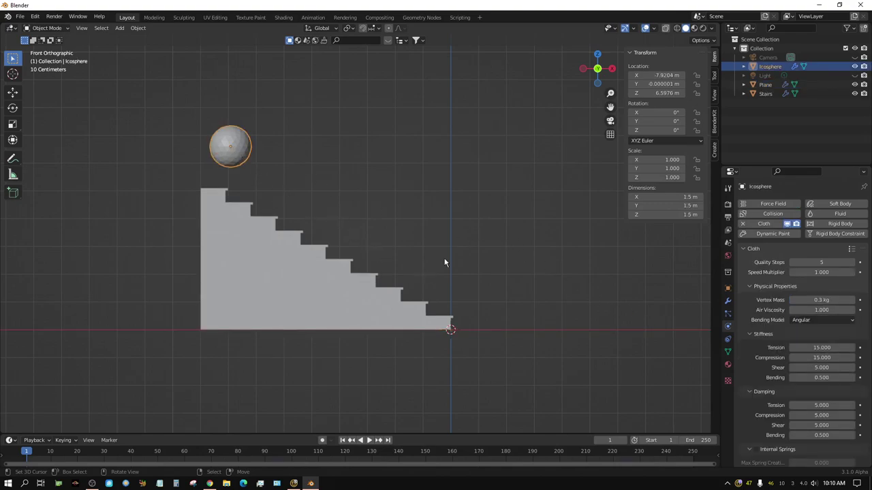
pyautogui.click(20, 17)
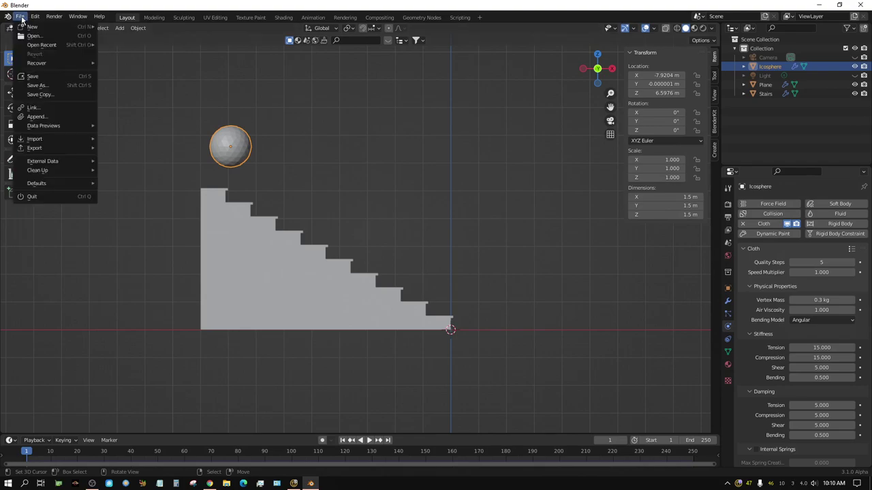
pyautogui.click(39, 74)
pyautogui.click(50, 54)
pyautogui.doubleClick(162, 66)
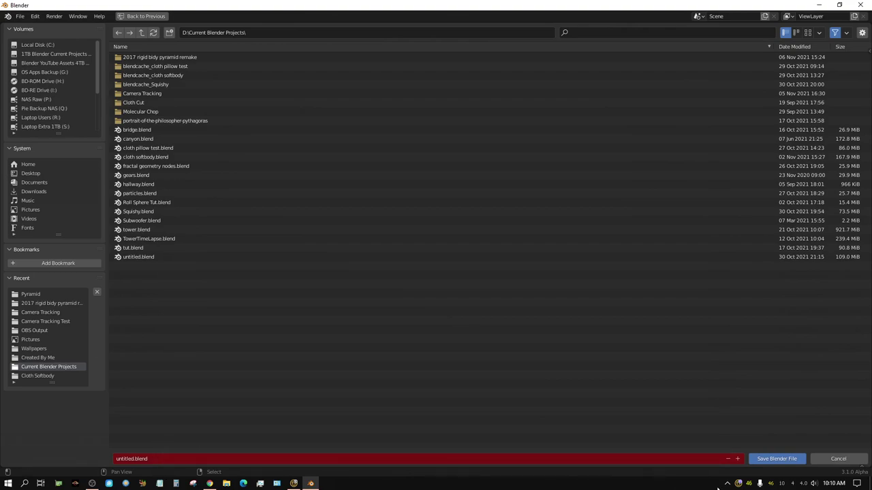
pyautogui.click(786, 460)
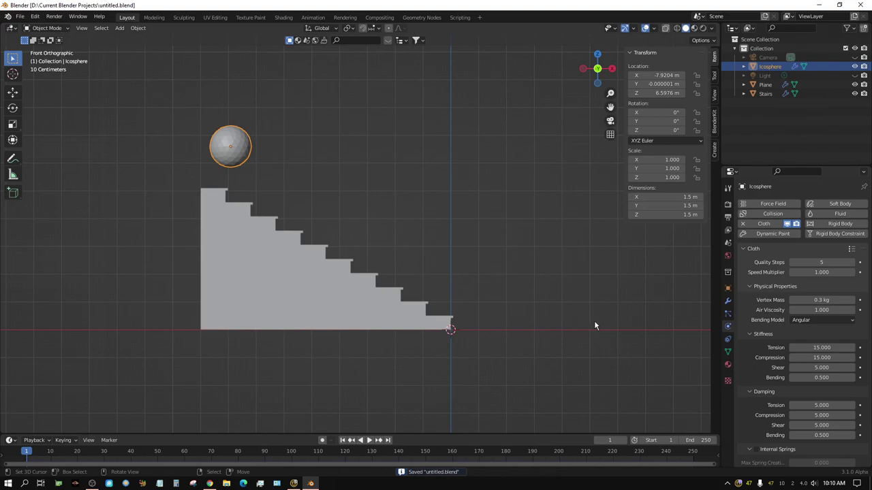
# Play the cloth simulation of the ico sphere dropping onto the stairs, inspect its shape, and return to frame 1
pyautogui.keyDown('shift'); pyautogui.moveTo(593, 288); pyautogui.dragTo(492, 278, button='middle'); pyautogui.keyUp('shift')
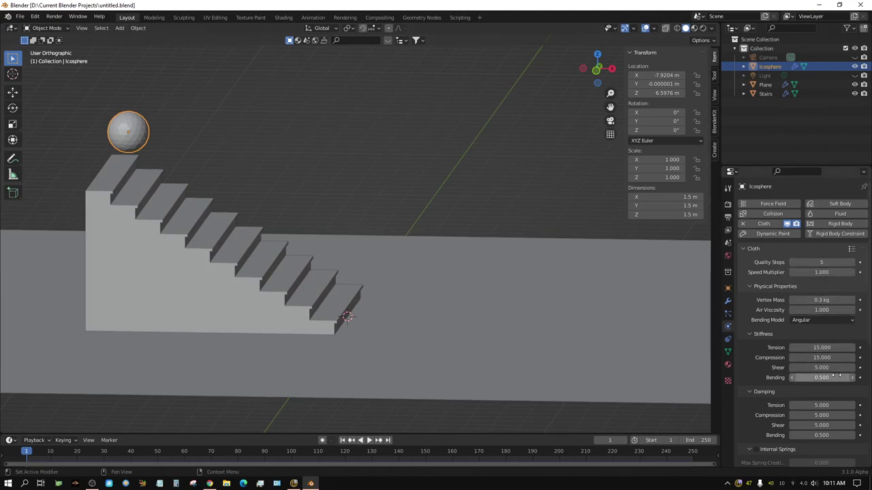
pyautogui.click(371, 443)
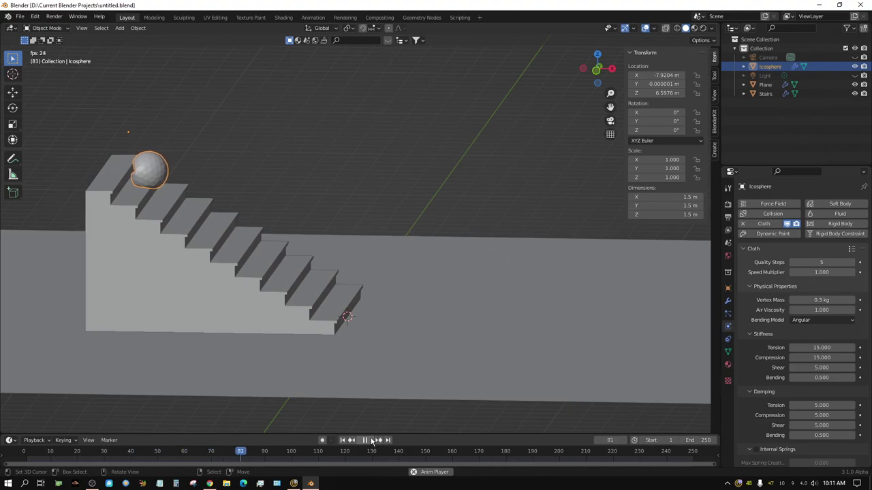
pyautogui.click(371, 440)
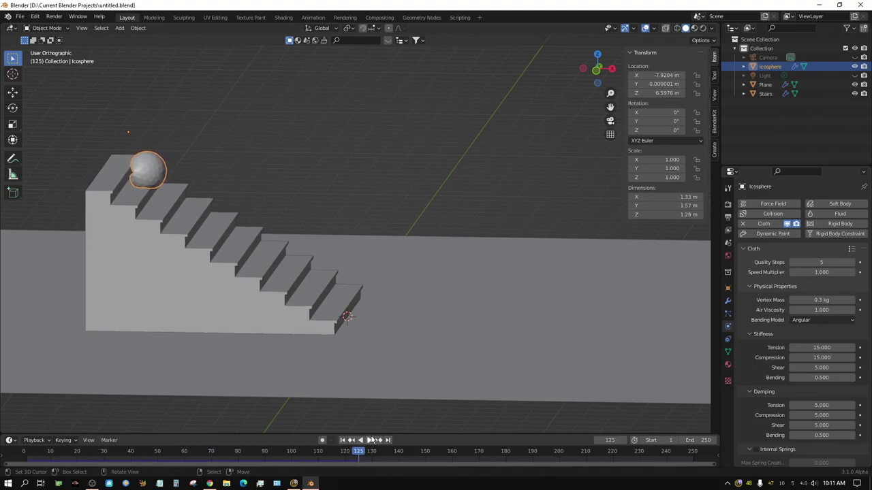
pyautogui.moveTo(136, 192)
pyautogui.mouseDown(button='middle')
pyautogui.moveTo(186, 187)
pyautogui.moveTo(137, 204)
pyautogui.mouseUp(button='middle')
pyautogui.moveTo(444, 410); pyautogui.dragTo(333, 429, button='middle')
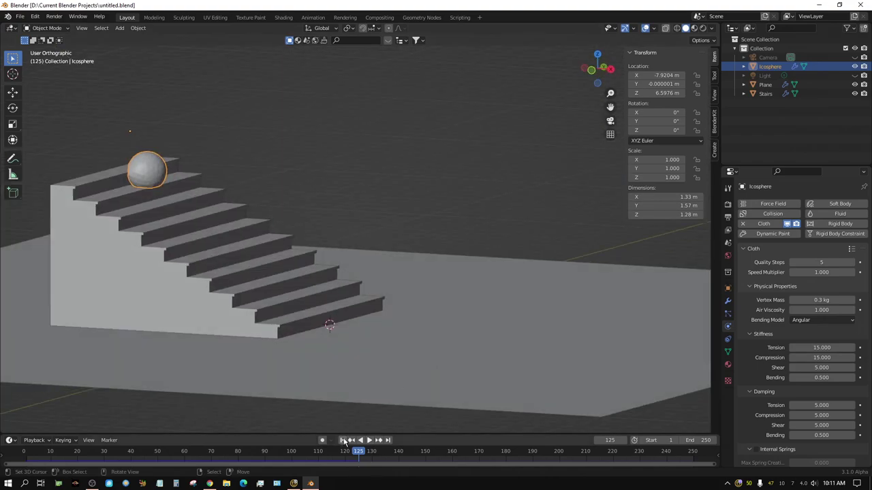
pyautogui.click(344, 440)
pyautogui.moveTo(358, 336)
pyautogui.mouseDown(button='middle')
pyautogui.moveTo(371, 346)
pyautogui.moveTo(365, 331)
pyautogui.mouseUp(button='middle')
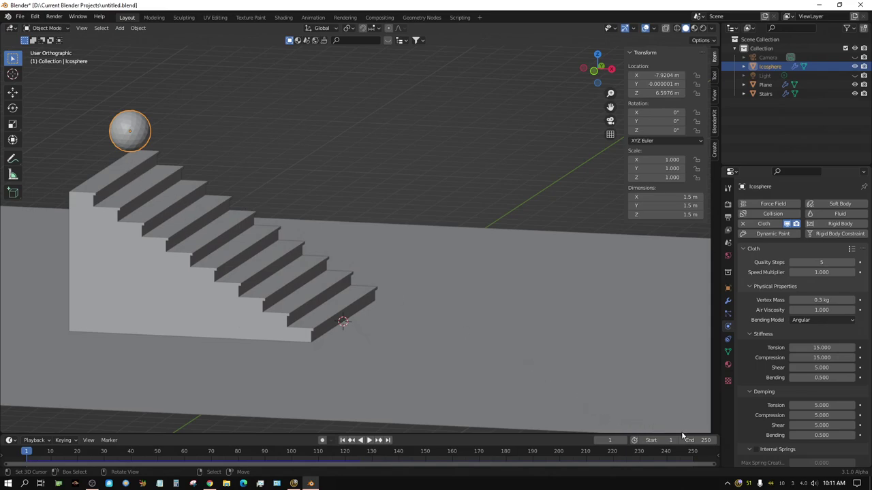
# Enable Internal Springs on the ico sphere's cloth, test the simulation, and return to frame 1
pyautogui.scroll(-5, 823, 386)
pyautogui.scroll(-1, 824, 400)
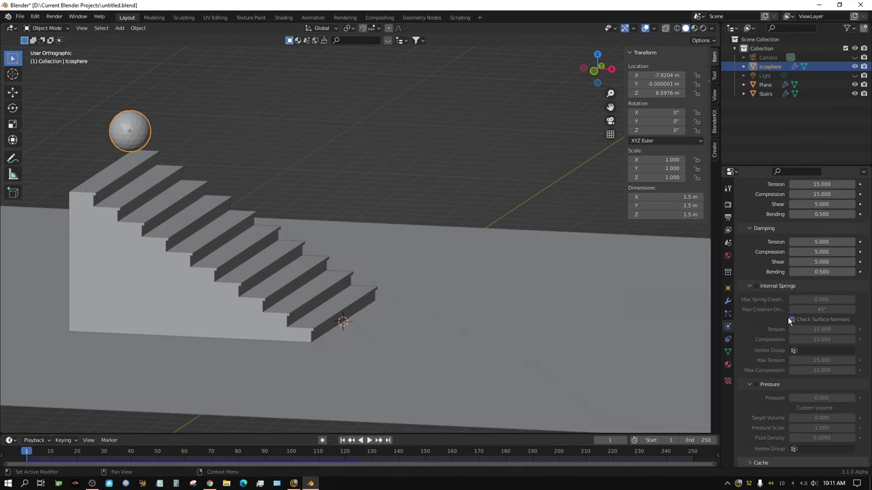
pyautogui.click(756, 286)
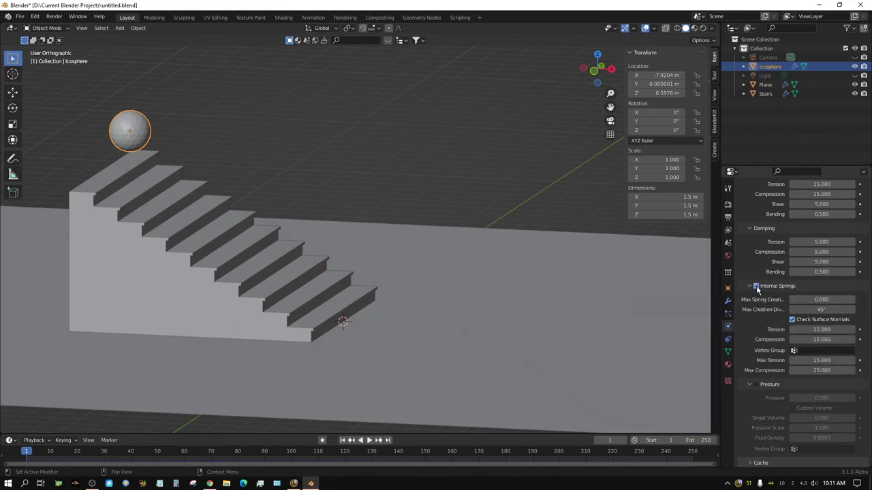
pyautogui.moveTo(408, 434)
pyautogui.mouseDown()
pyautogui.moveTo(404, 452)
pyautogui.moveTo(403, 422)
pyautogui.mouseUp()
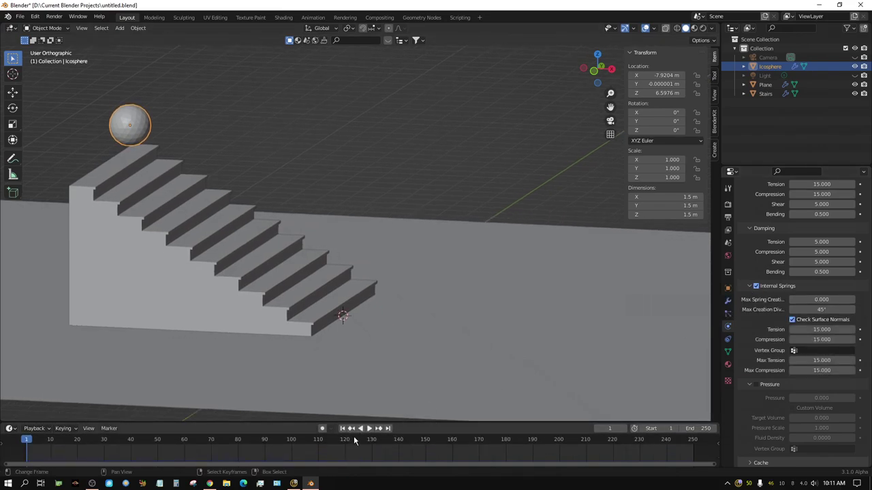
pyautogui.click(368, 429)
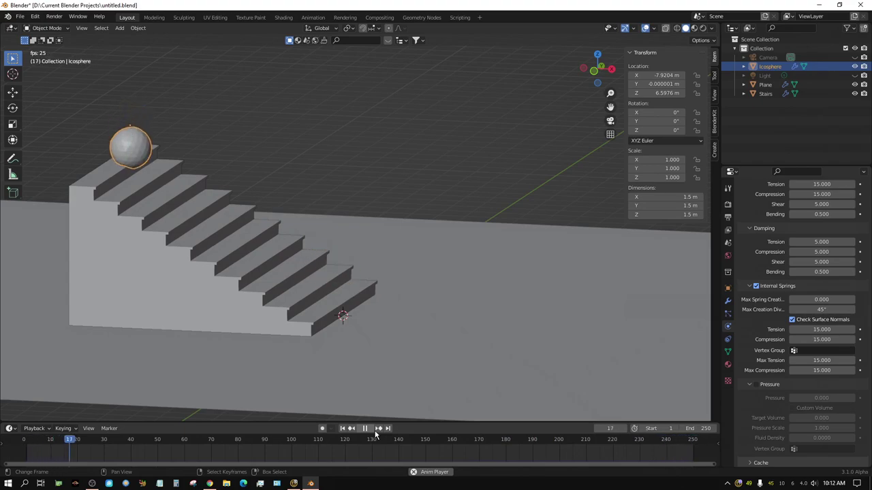
pyautogui.click(365, 429)
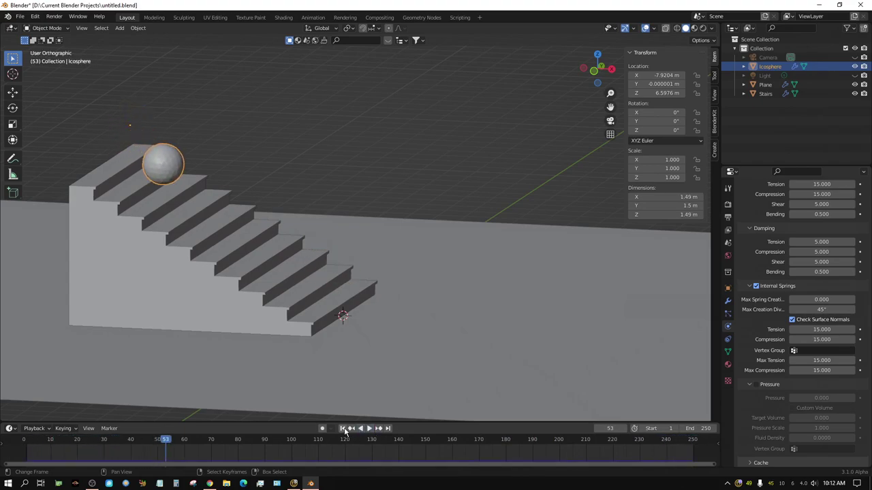
pyautogui.click(343, 428)
# Set the ico sphere's cloth Vertex Mass to 1 kg, test the simulation down the stairs, and return to frame 1
pyautogui.scroll(5, 812, 282)
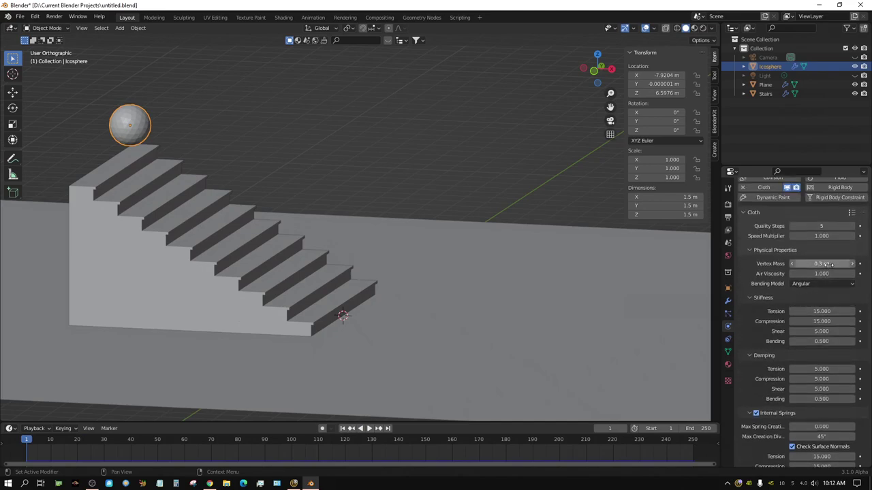
pyautogui.click(820, 264)
pyautogui.write('1')
pyautogui.press('Return')
pyautogui.click(370, 428)
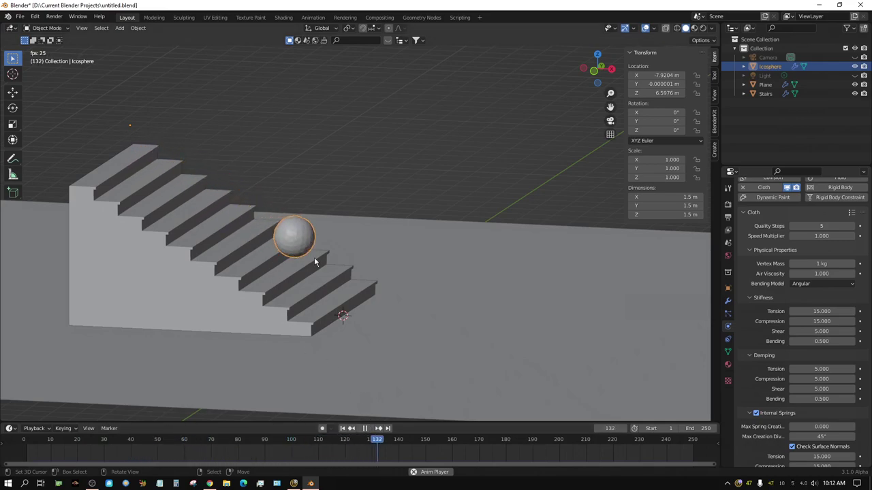
pyautogui.click(366, 429)
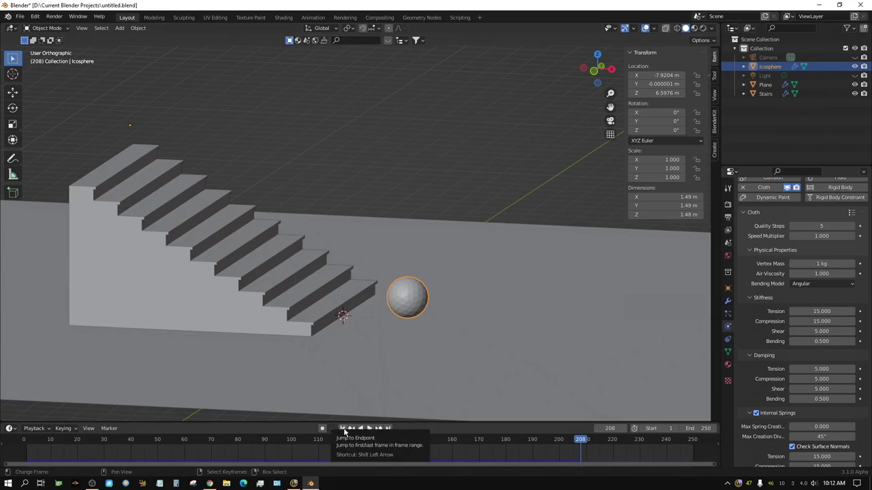
pyautogui.click(344, 429)
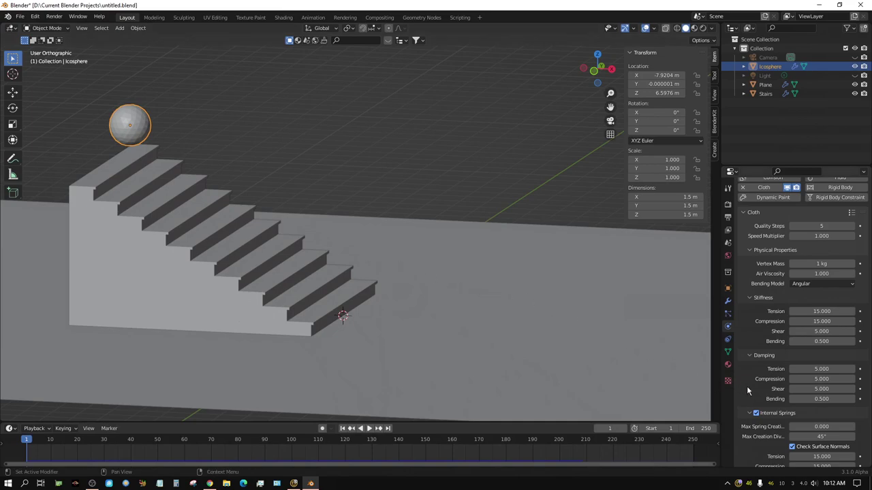
# Restore the cloth Vertex Mass to 0.3 kg and disable Internal Springs, collapsing its settings
pyautogui.click(828, 264)
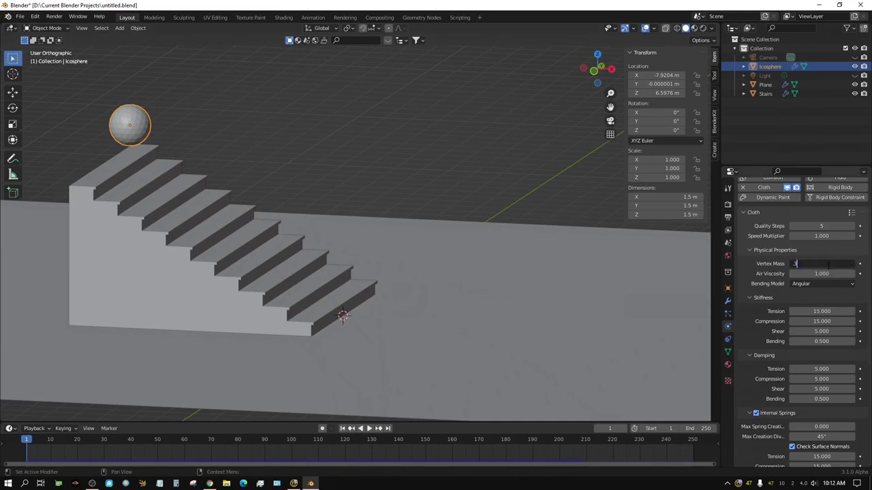
pyautogui.press('Return')
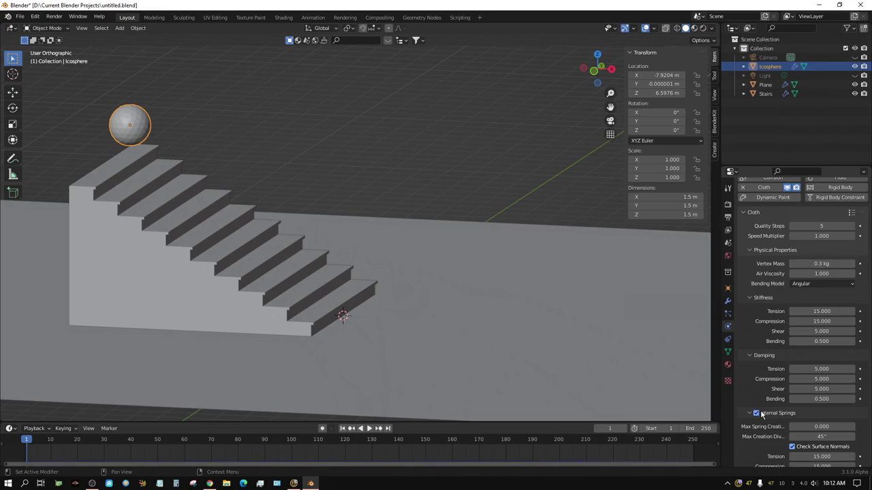
pyautogui.click(756, 413)
pyautogui.click(750, 414)
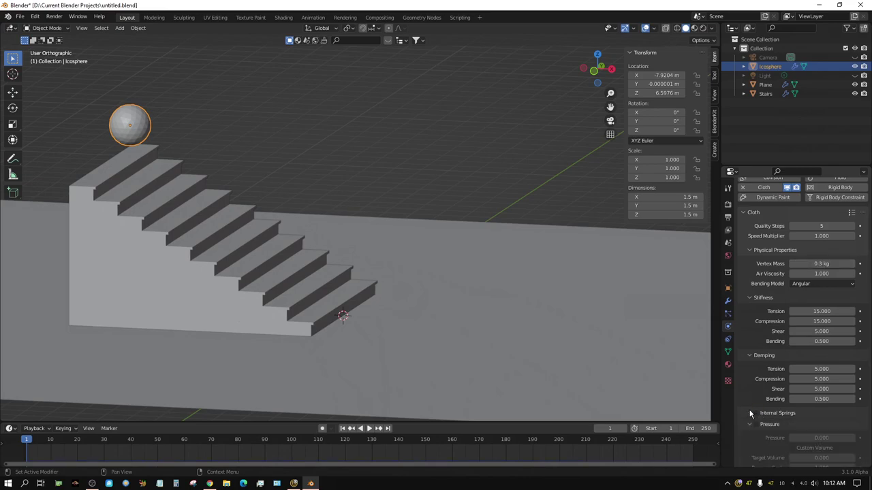
# Enable Pressure on the ico sphere's cloth, test the simulation, and return to frame 1
pyautogui.scroll(-3, 752, 414)
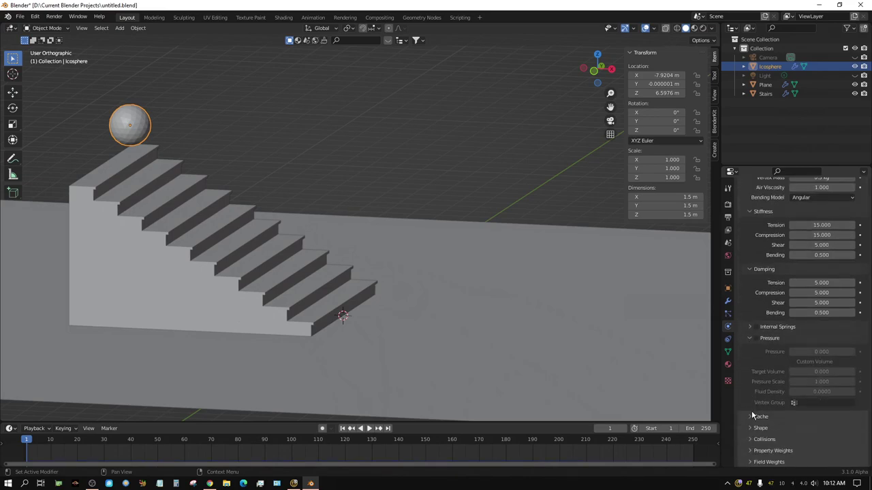
pyautogui.click(757, 338)
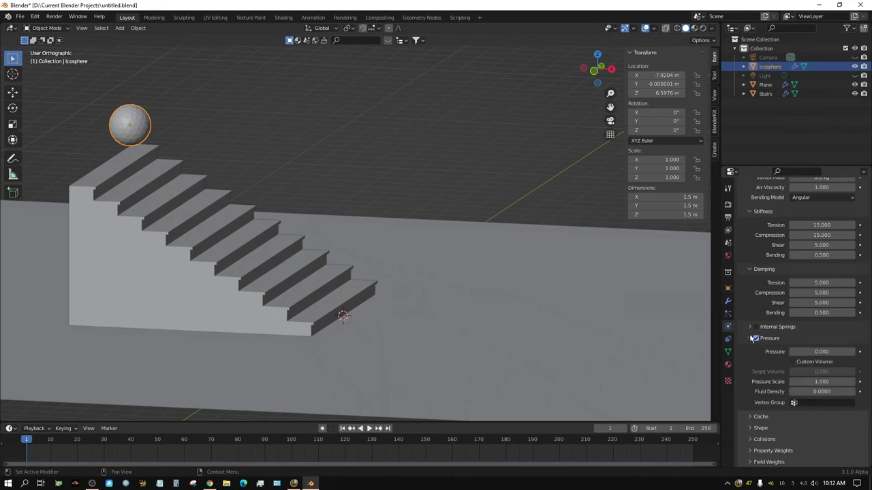
pyautogui.click(370, 428)
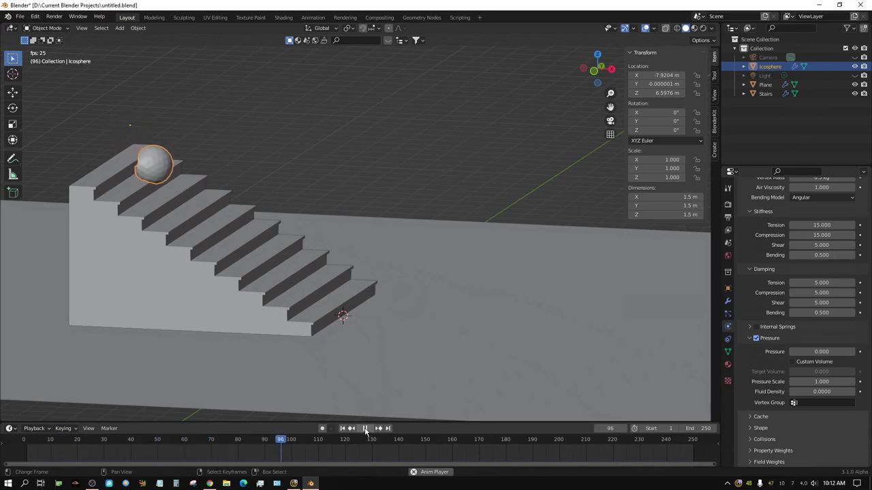
pyautogui.click(365, 428)
pyautogui.click(342, 429)
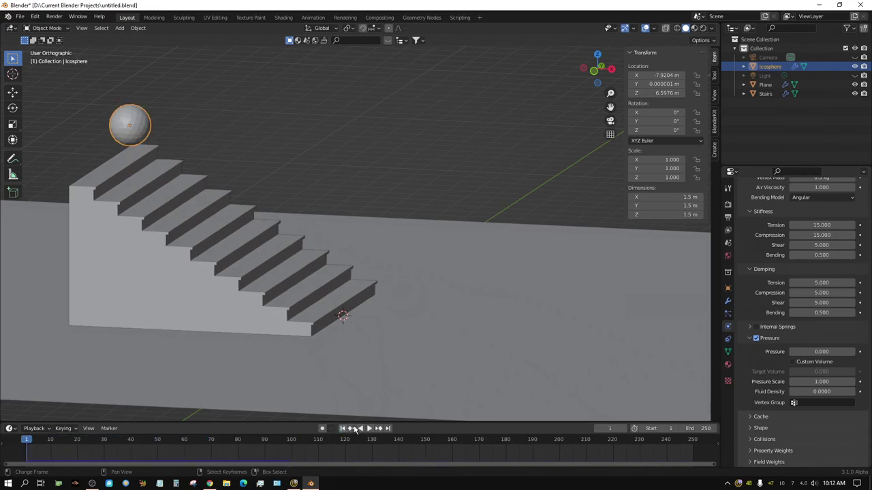
# Set the cloth Pressure to 1, test the ico sphere's motion down the stairs, and return to frame 1
pyautogui.click(817, 352)
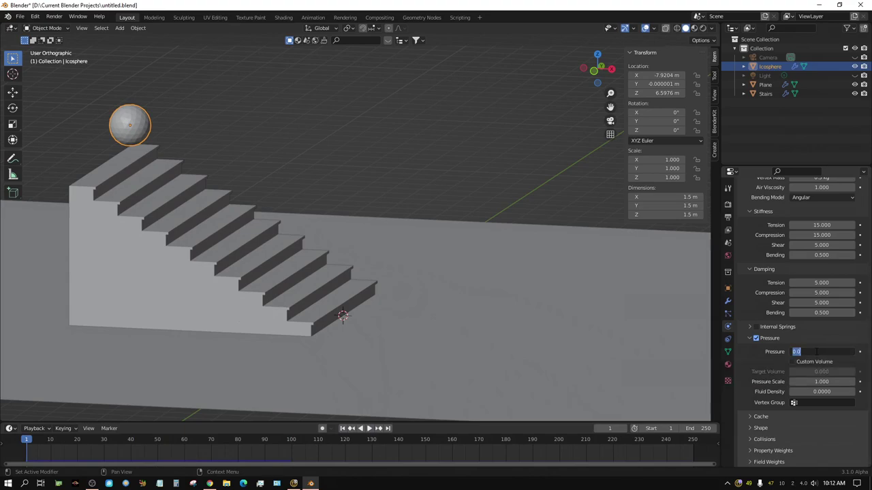
pyautogui.write('1')
pyautogui.press('Return')
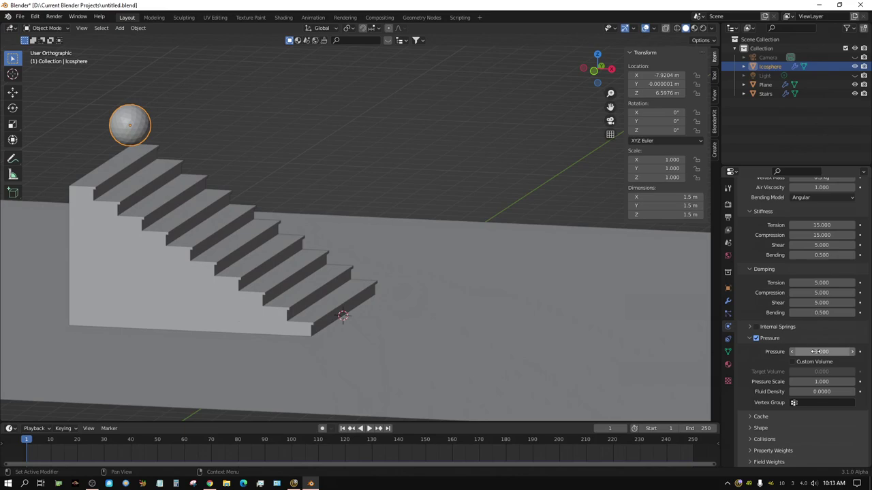
pyautogui.moveTo(329, 215); pyautogui.dragTo(344, 216, button='middle')
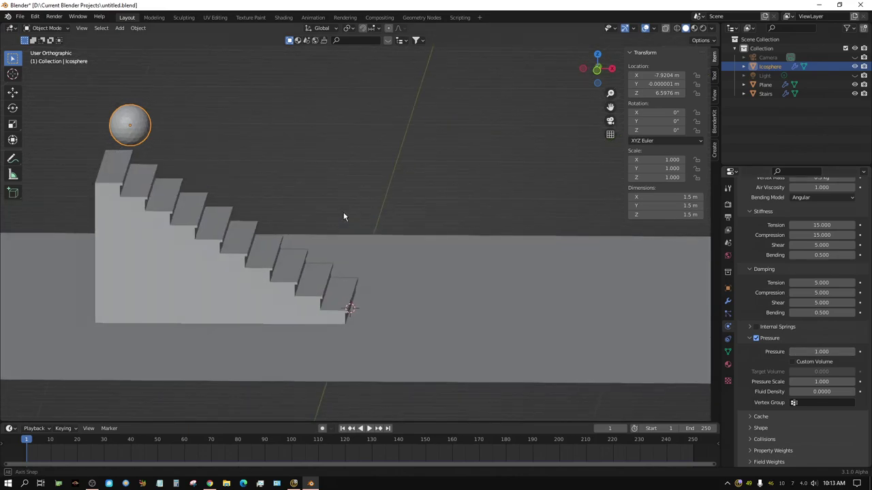
pyautogui.click(370, 429)
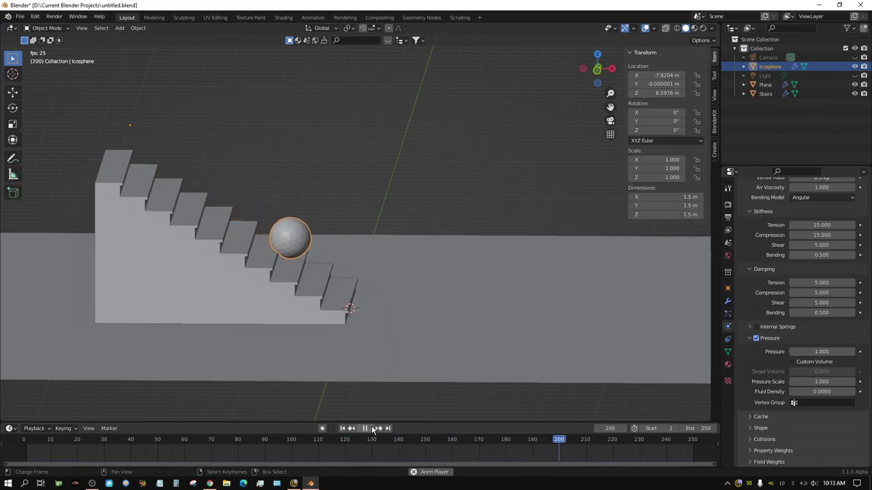
pyautogui.click(372, 429)
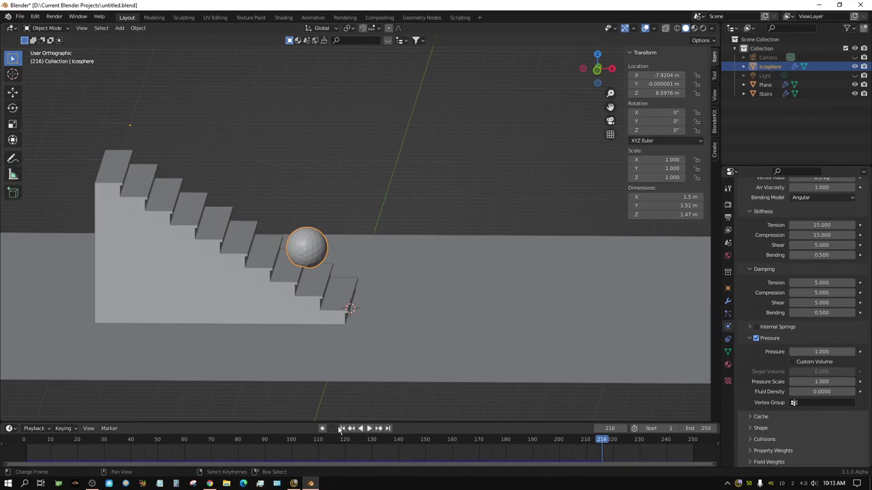
pyautogui.click(342, 429)
# Set the cloth Pressure to 3 and play the simulation to check how the ico sphere moves down the stairs
pyautogui.click(823, 352)
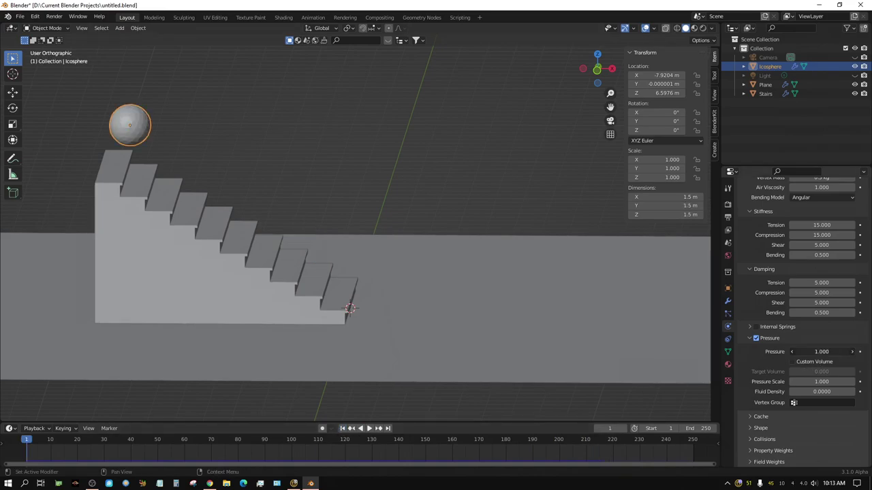
pyautogui.write('3')
pyautogui.press('Return')
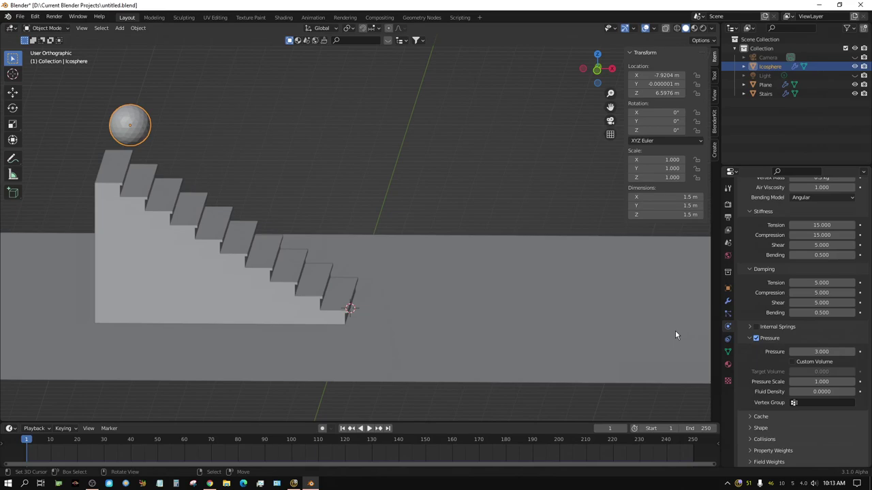
pyautogui.scroll(2, 792, 283)
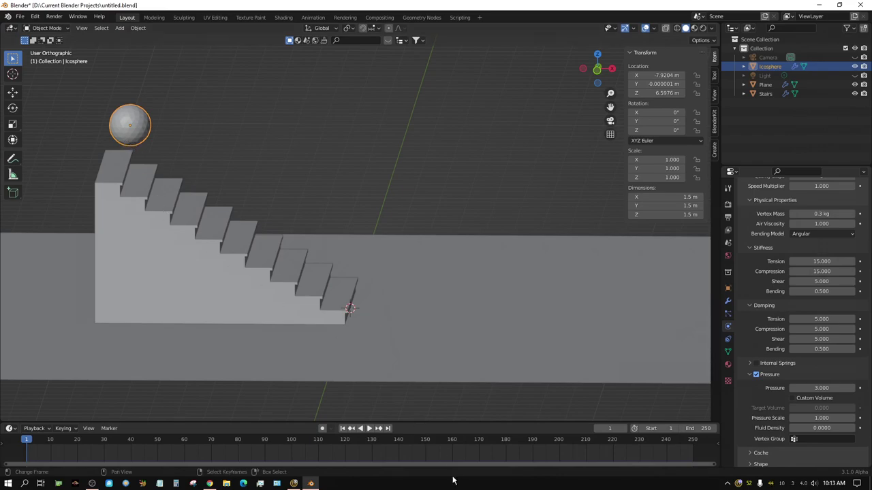
pyautogui.click(369, 430)
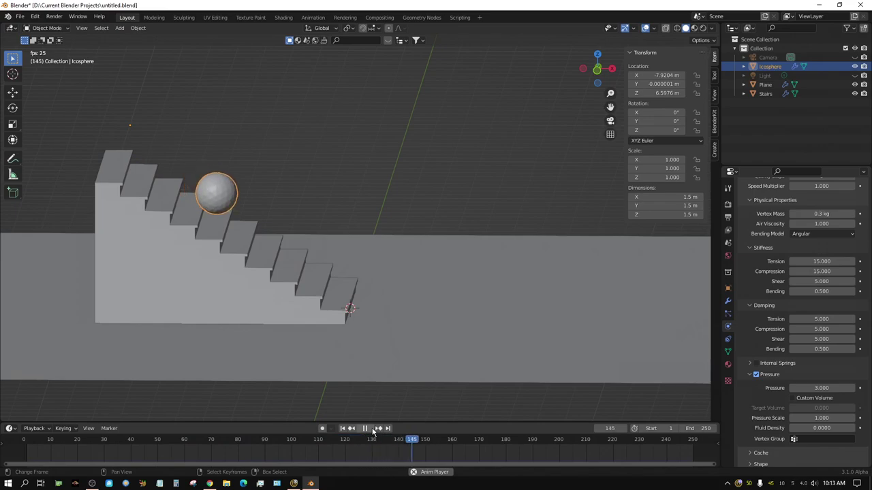
pyautogui.click(366, 429)
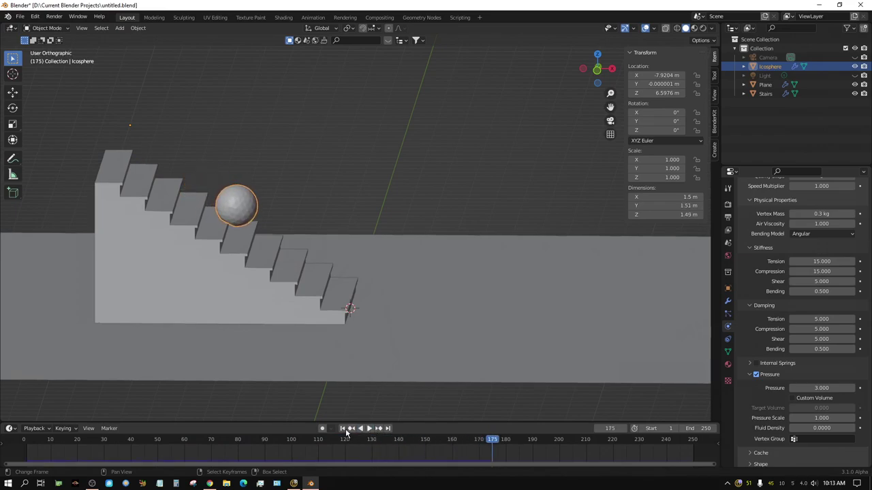
# Set the ico sphere's cloth Vertex Mass to 1 kg, play the simulation from frame 1, and return to the start
pyautogui.click(344, 429)
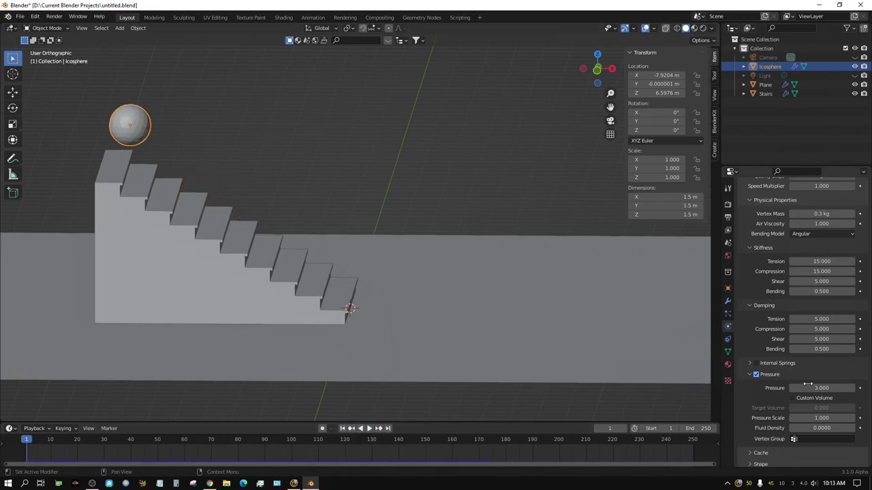
pyautogui.click(821, 214)
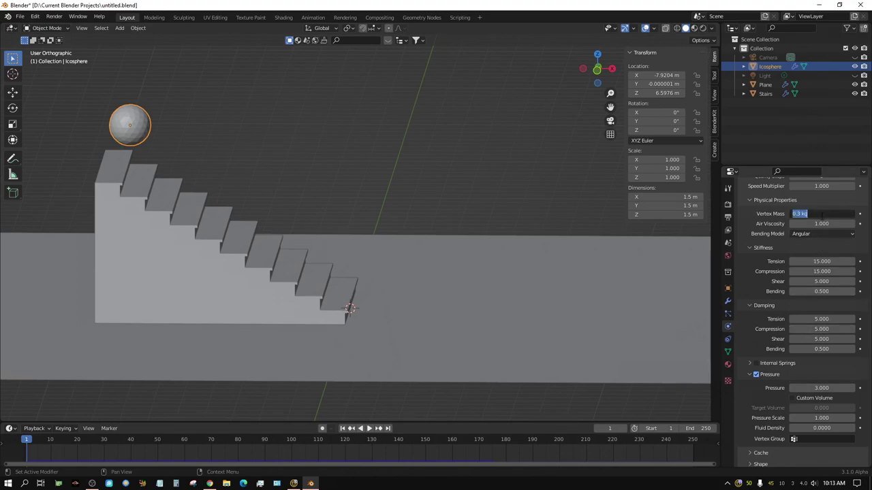
pyautogui.write('1')
pyautogui.press('Return')
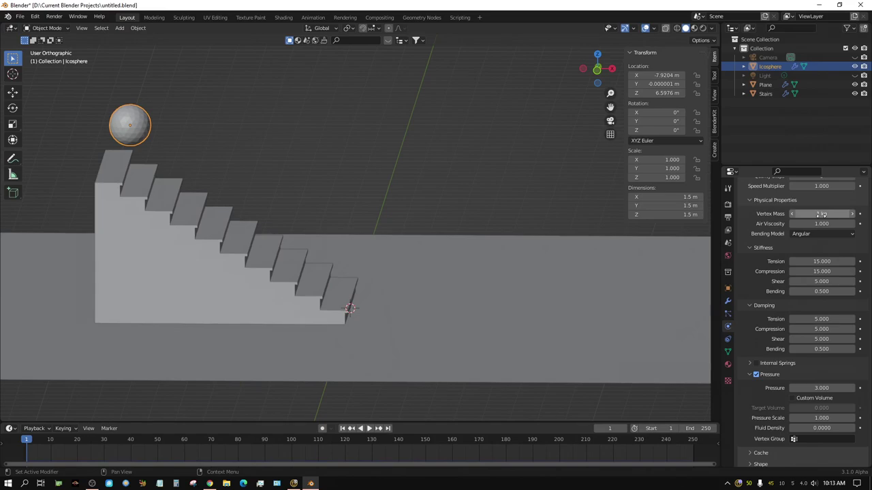
pyautogui.click(369, 428)
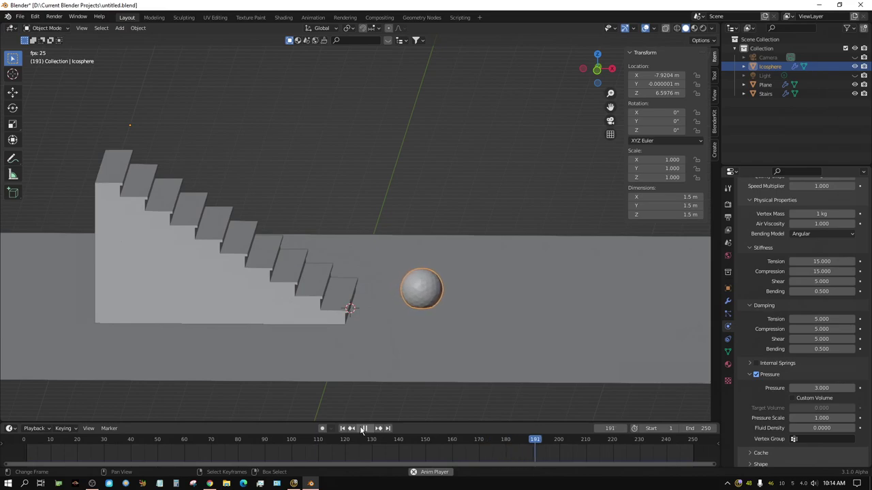
pyautogui.click(365, 429)
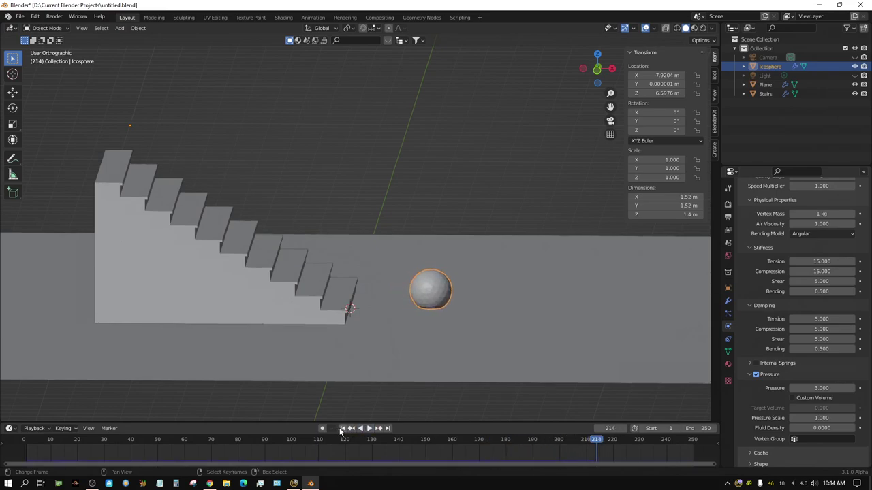
pyautogui.click(342, 429)
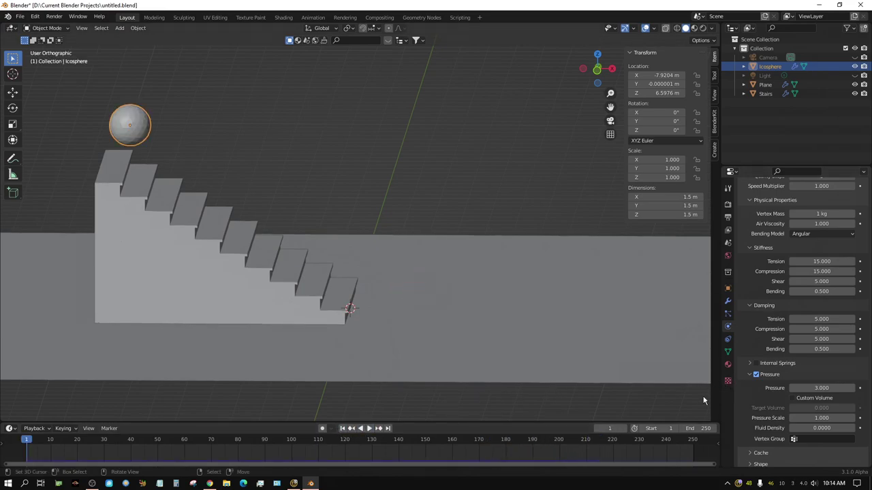
# Raise the cloth Vertex Mass to 3 kg, test the ico sphere's roll down the stairs, and return to frame 1
pyautogui.doubleClick(824, 214)
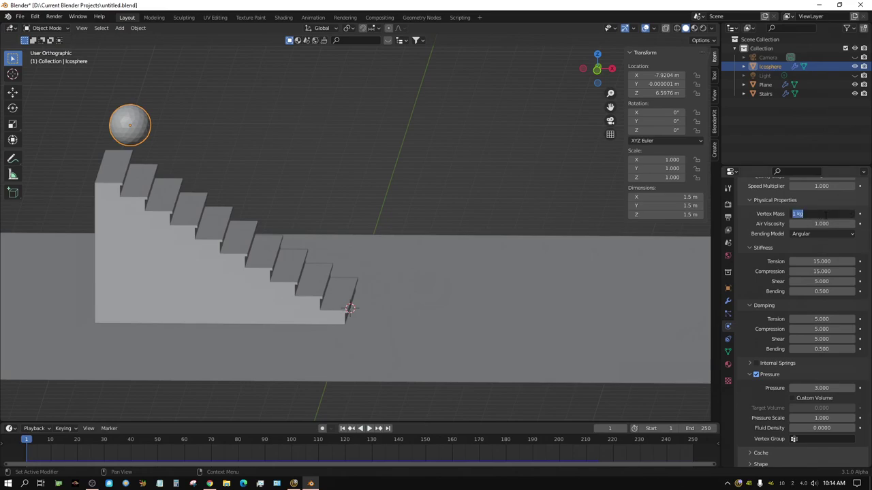
pyautogui.press('Return')
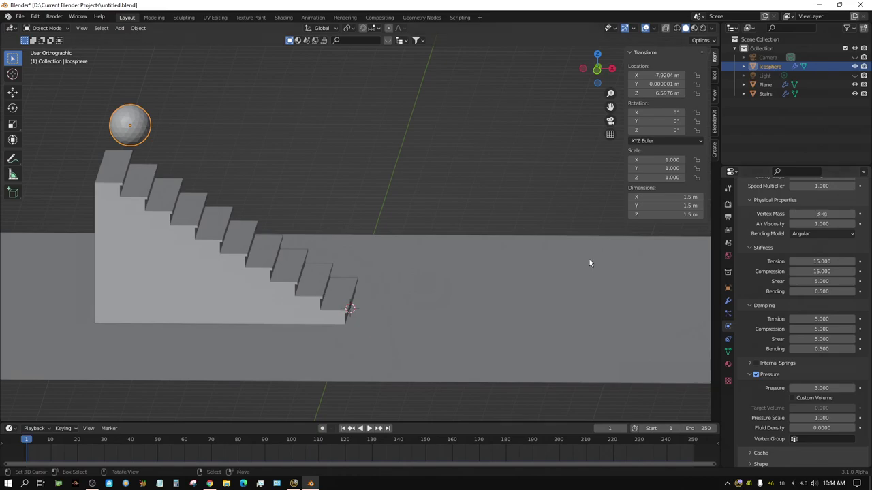
pyautogui.click(368, 429)
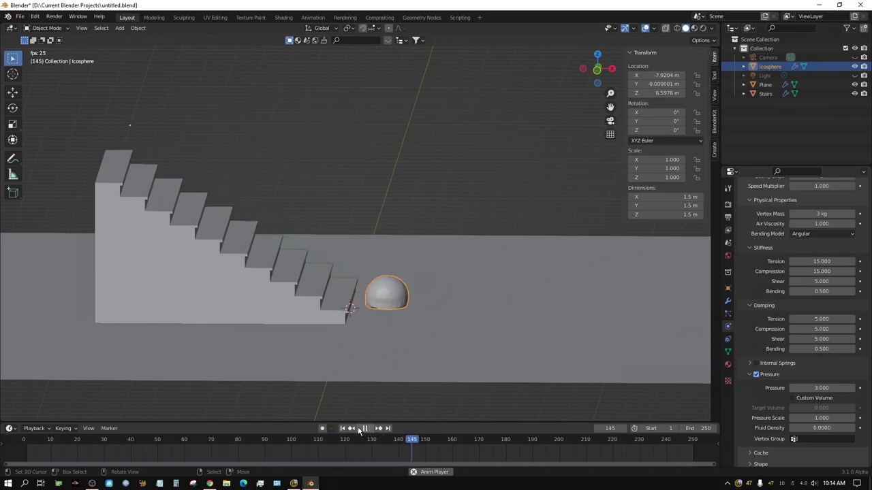
pyautogui.click(361, 428)
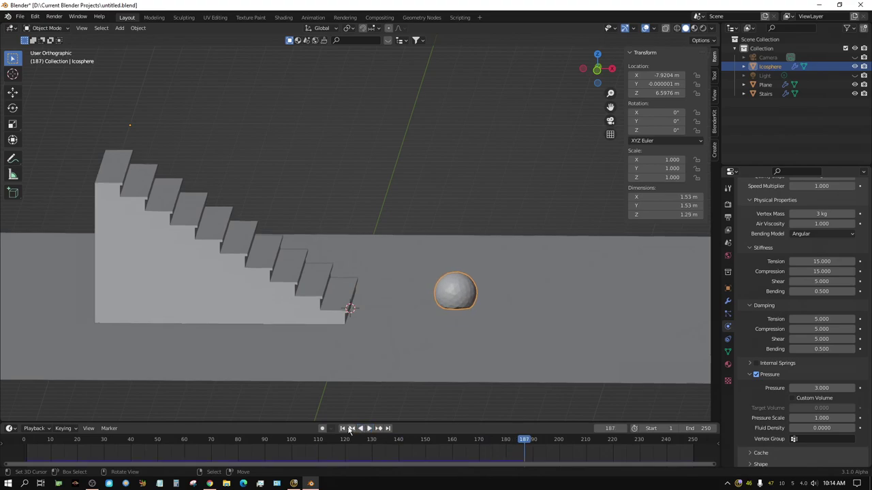
pyautogui.click(342, 428)
# Set the cloth Vertex Mass to 5 kg, check the simulation from an angled view of the stairs, and return to frame 1
pyautogui.click(820, 213)
pyautogui.write('5')
pyautogui.press('Return')
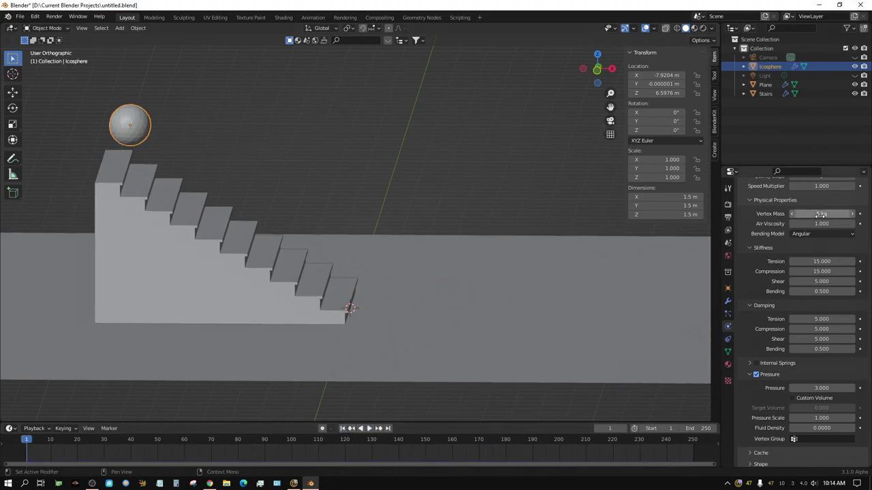
pyautogui.click(369, 428)
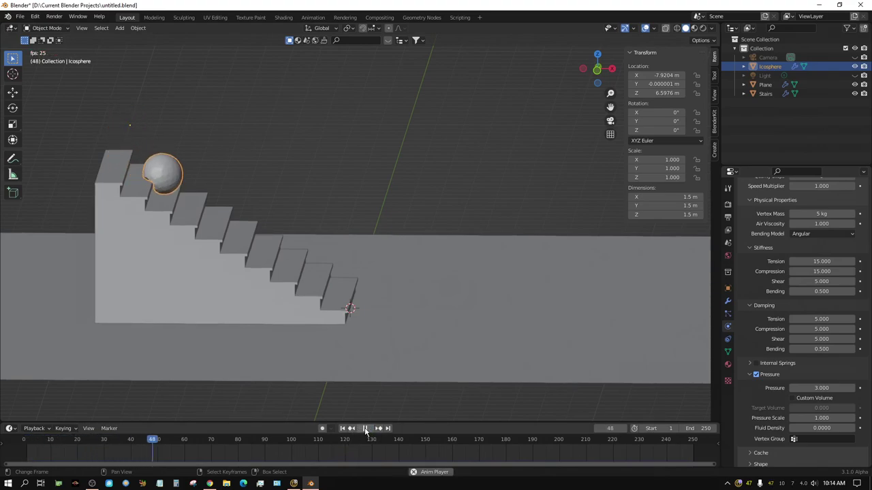
pyautogui.moveTo(296, 353); pyautogui.dragTo(284, 326, button='middle')
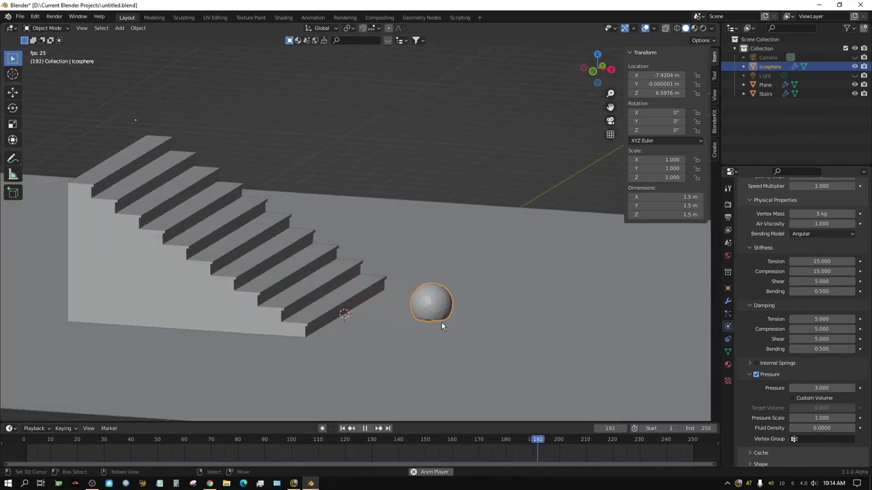
pyautogui.click(364, 429)
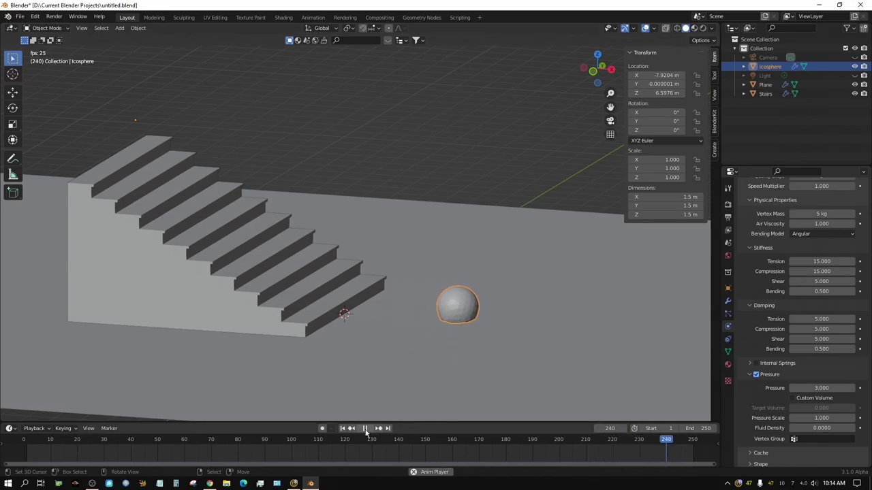
pyautogui.click(343, 428)
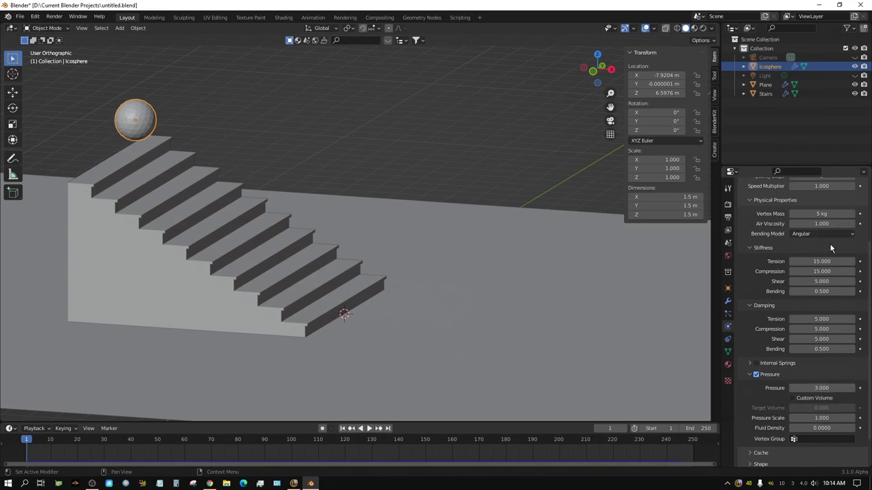
# Lower the ico sphere's cloth Pressure to 2, play the simulation down the stairs, and return to frame 1
pyautogui.click(821, 388)
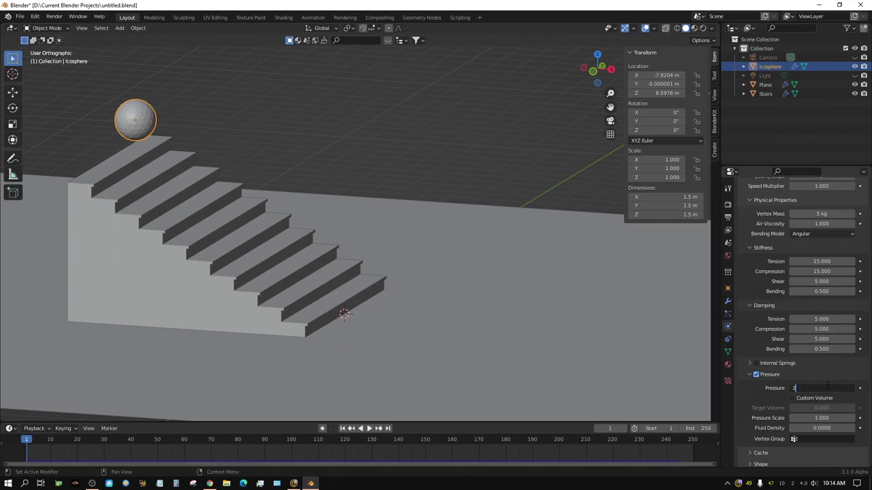
pyautogui.press('Return')
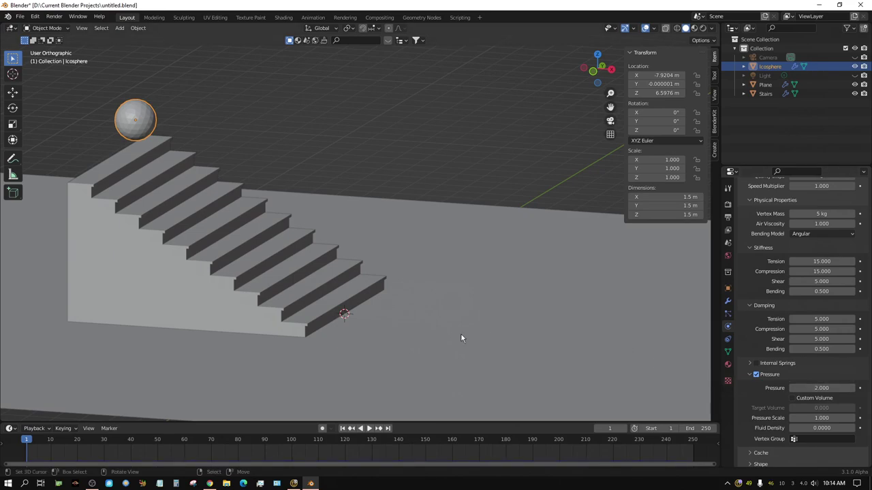
pyautogui.click(369, 428)
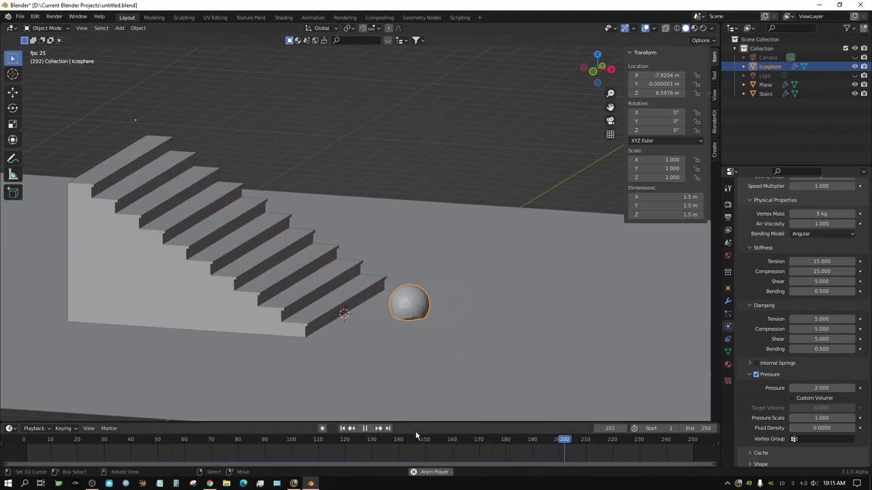
pyautogui.click(366, 428)
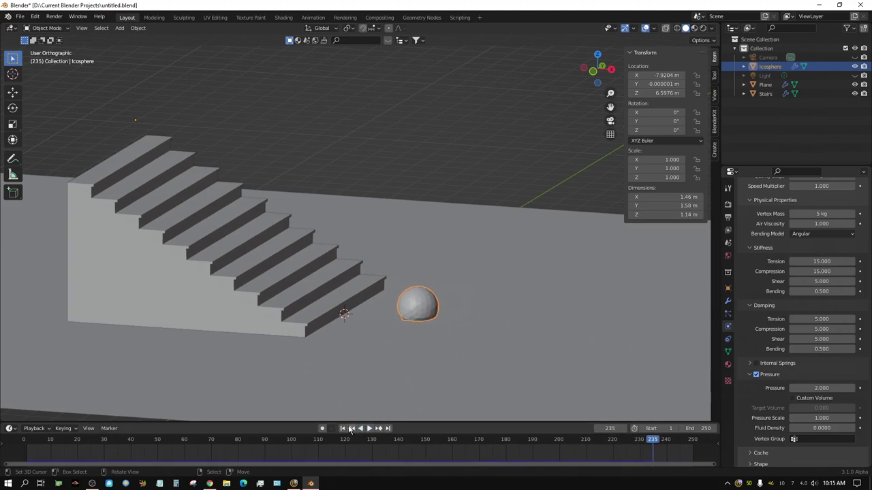
pyautogui.click(342, 428)
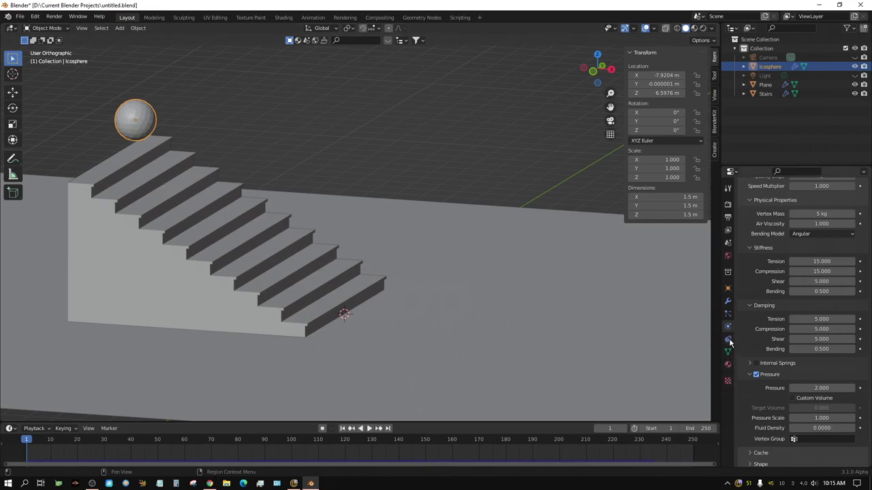
# Add a Subdivision Surface modifier to the ico sphere after Cloth and apply it to the mesh
pyautogui.click(727, 301)
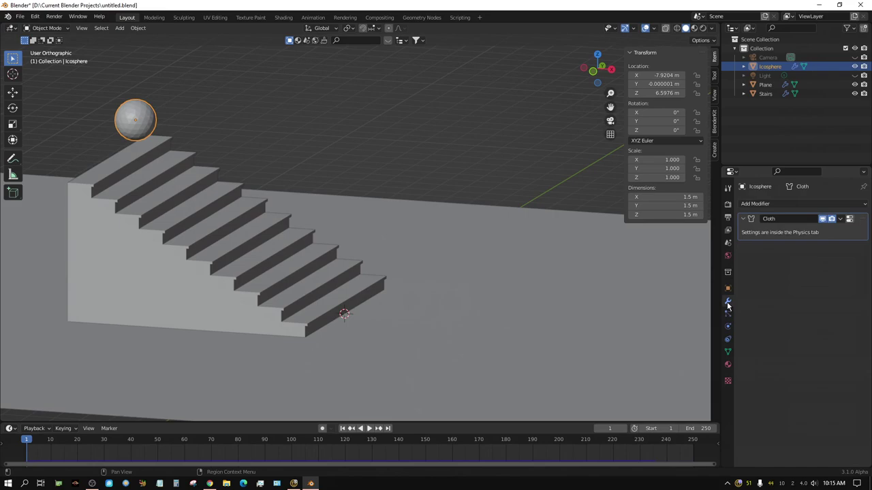
pyautogui.click(776, 204)
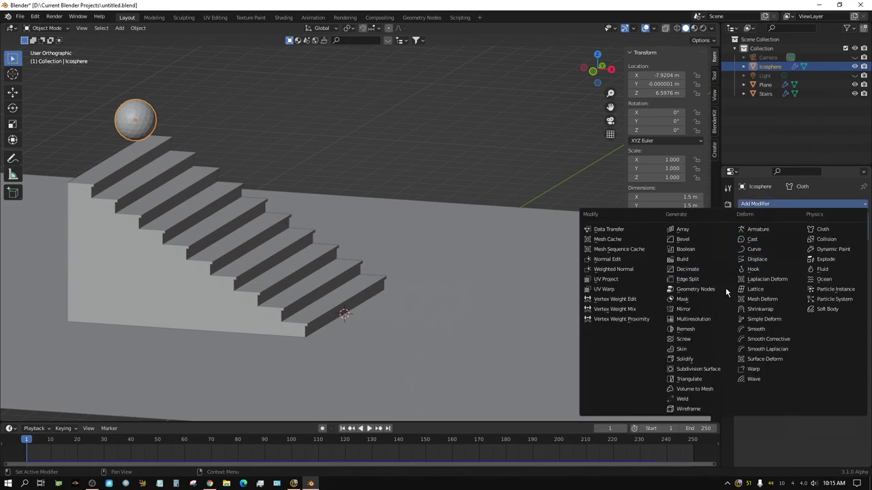
pyautogui.click(713, 370)
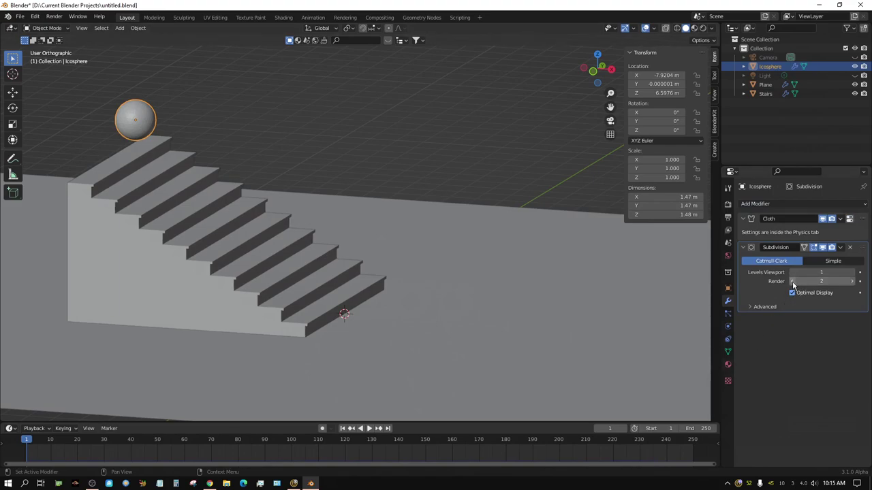
pyautogui.click(840, 248)
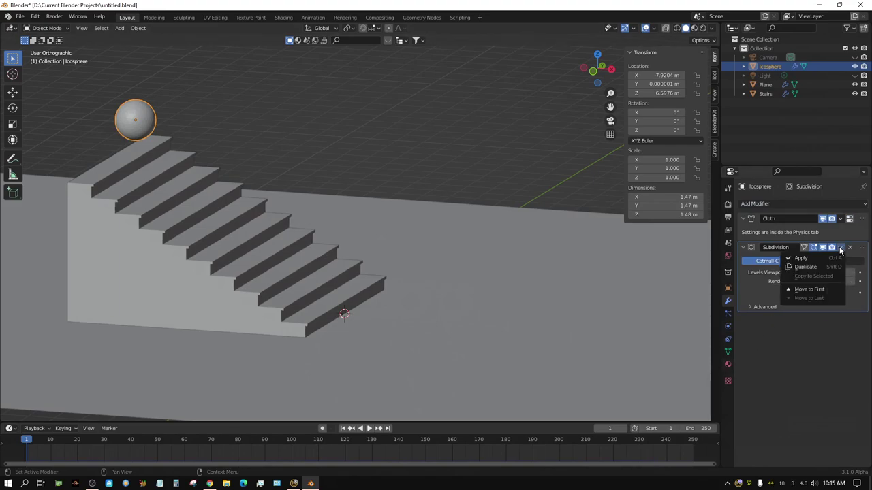
pyautogui.click(811, 256)
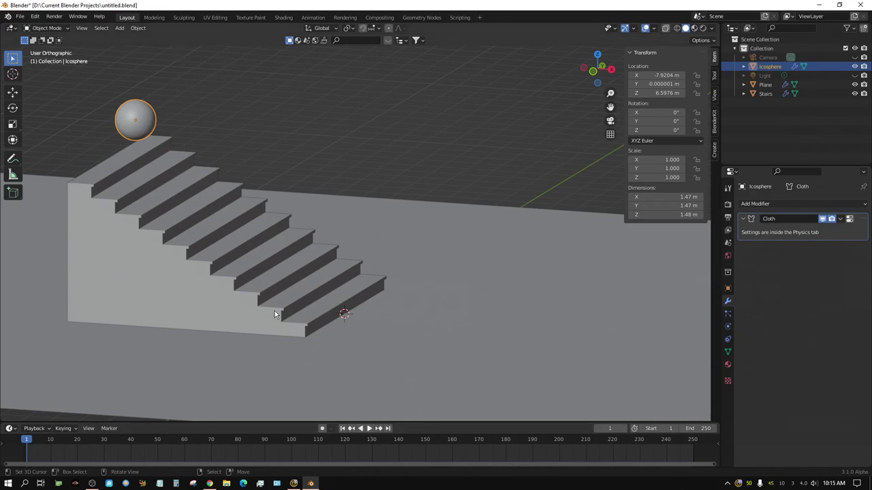
# Bring up the cloth physics settings, play the simulation with the subdivided ico sphere, and return to frame 1
pyautogui.click(727, 327)
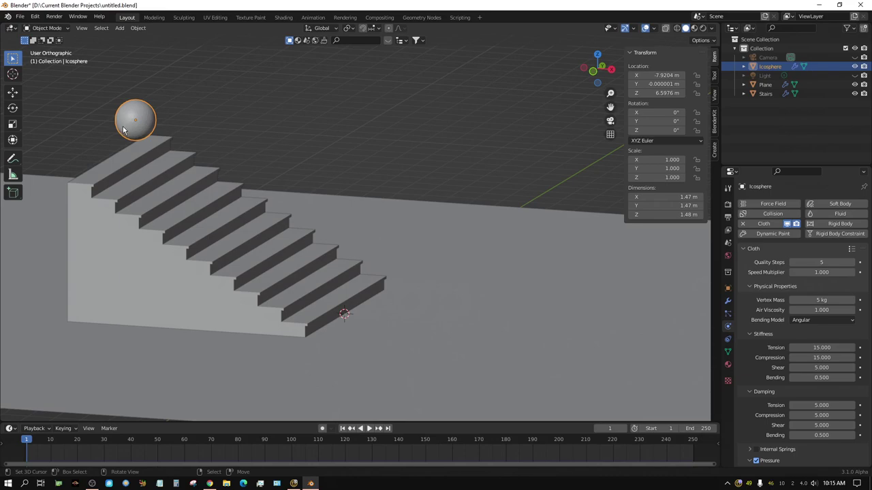
pyautogui.click(369, 429)
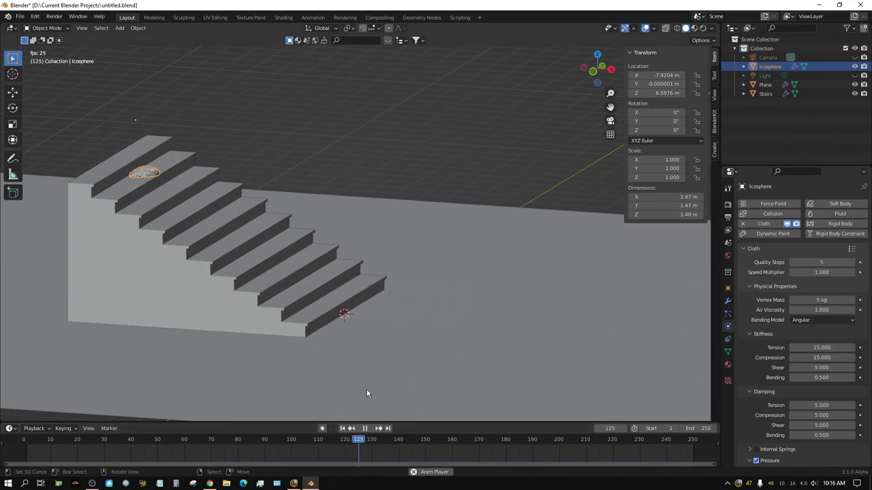
pyautogui.click(365, 428)
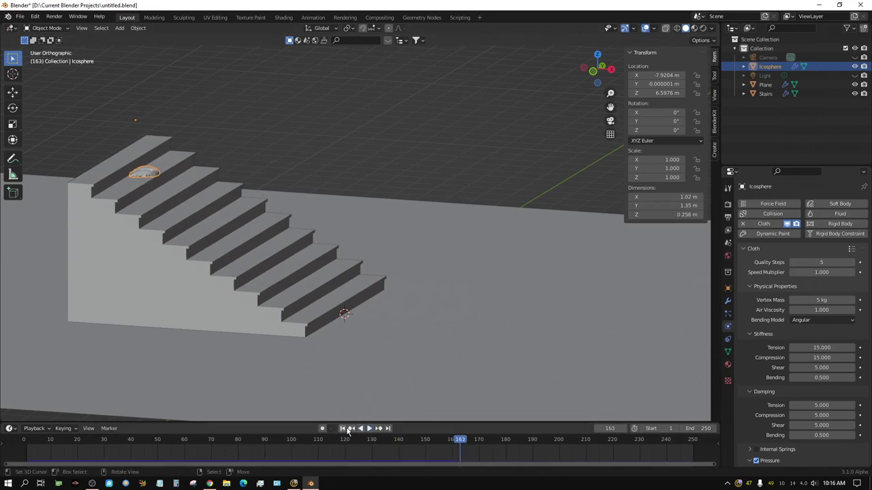
pyautogui.click(343, 429)
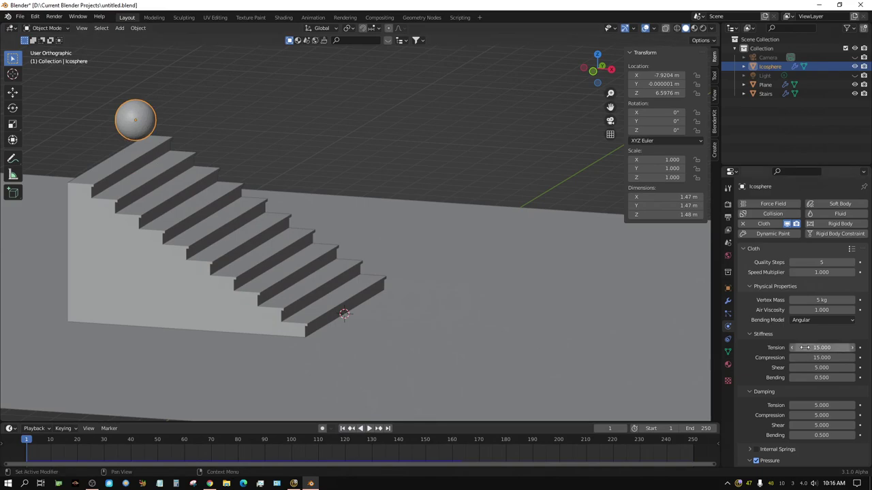
# Set the subdivided ico sphere's cloth Pressure to 4, test how it holds its shape on the stairs, and return to frame 1
pyautogui.scroll(-2, 818, 340)
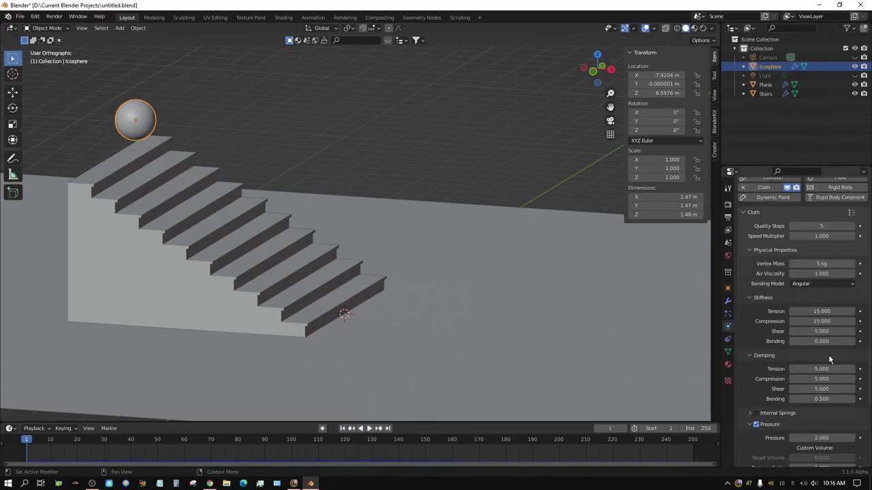
pyautogui.click(817, 438)
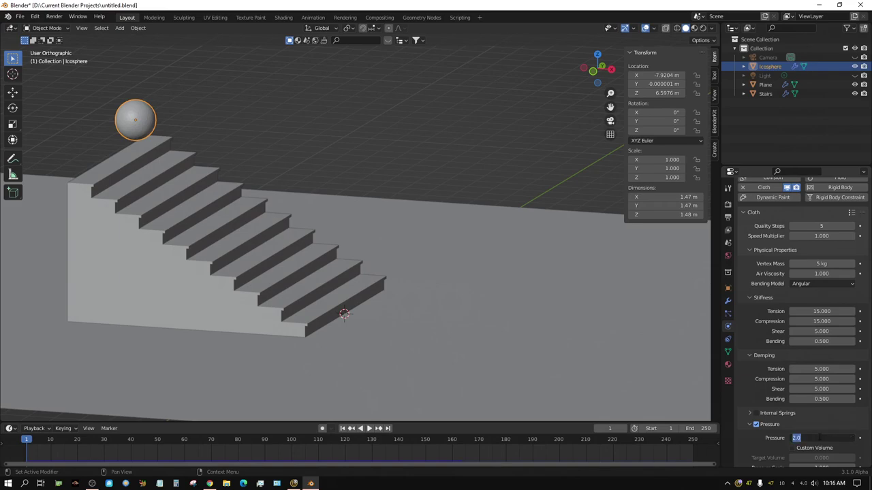
pyautogui.write('4')
pyautogui.press('Return')
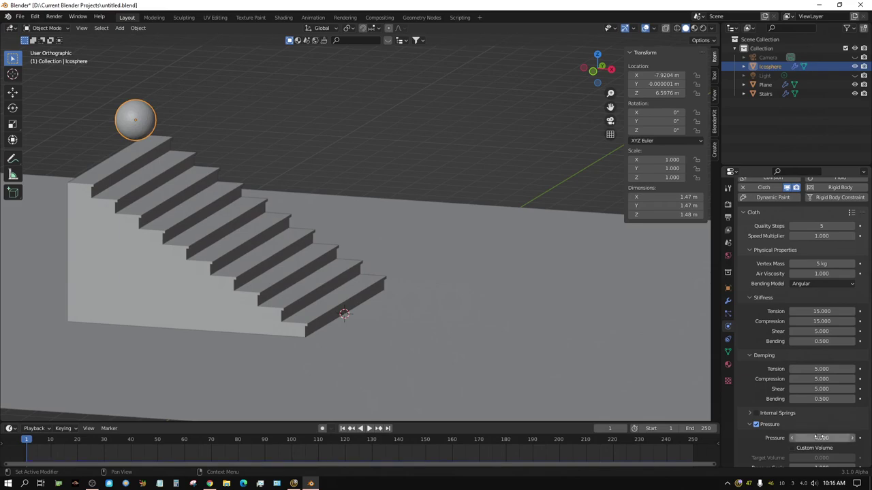
pyautogui.click(369, 429)
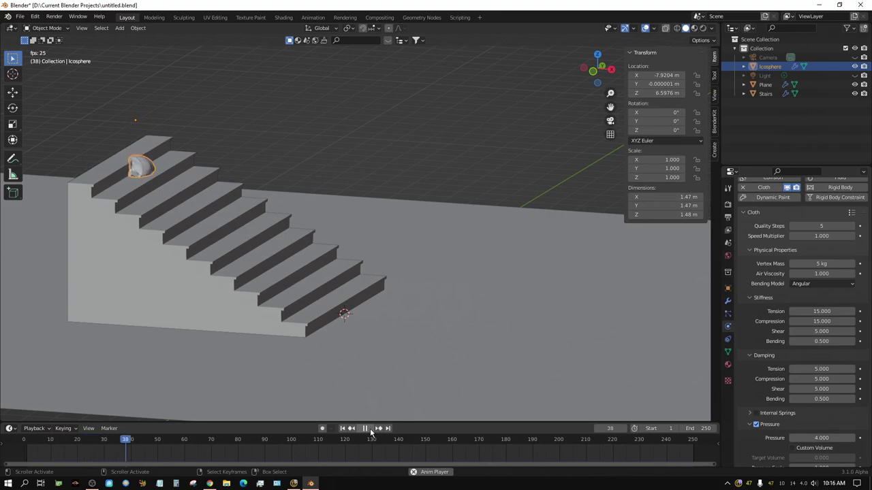
pyautogui.click(371, 429)
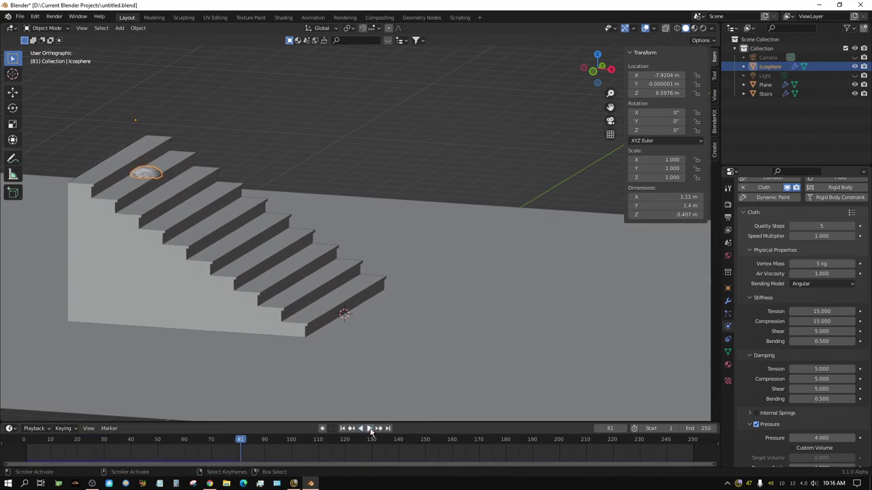
pyautogui.click(342, 430)
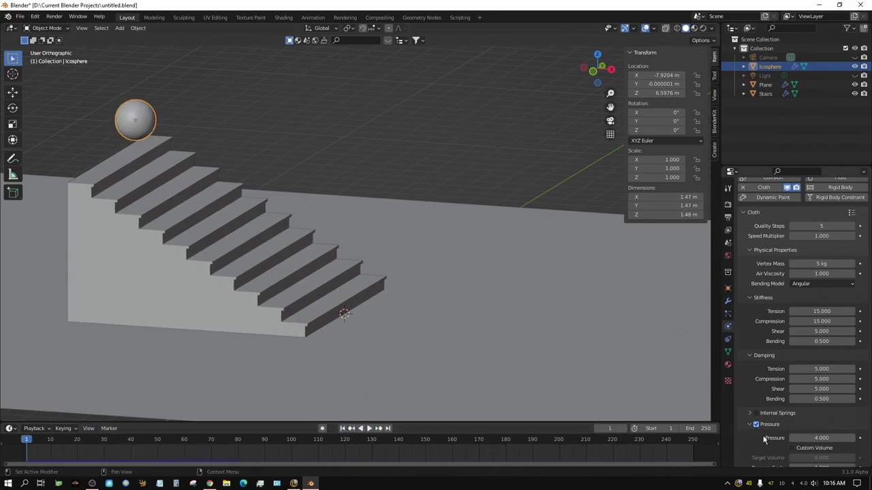
# Set the ico sphere's cloth Pressure to 8, play the simulation down the stairs, and return to frame 1
pyautogui.doubleClick(820, 439)
pyautogui.write('8')
pyautogui.press('Return')
pyautogui.click(370, 429)
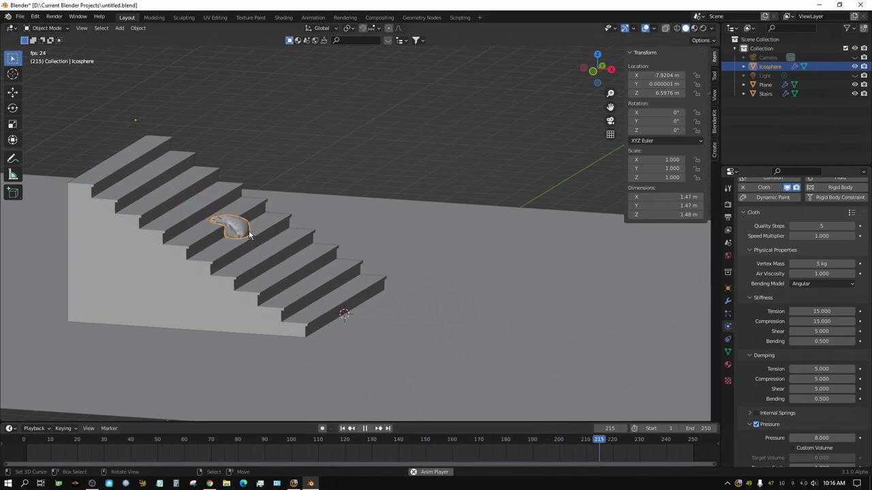
pyautogui.click(365, 428)
pyautogui.click(343, 428)
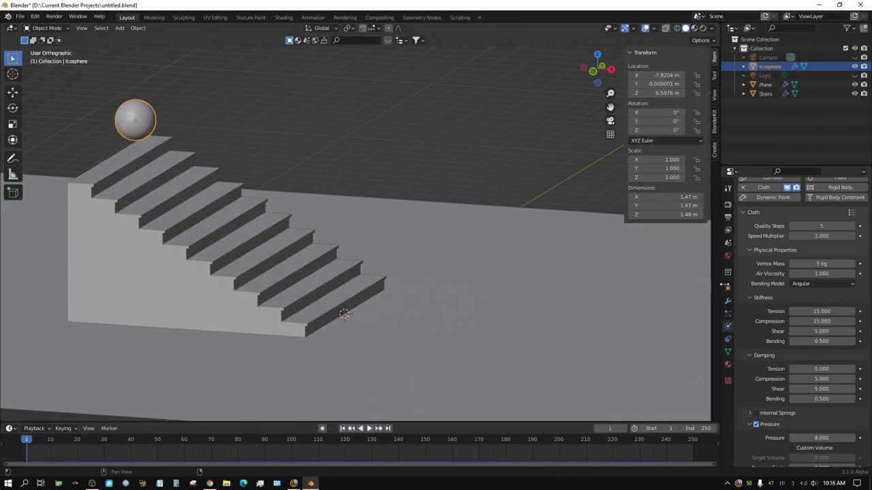
# Enable Self Collisions in the ico sphere's cloth collision settings
pyautogui.scroll(-3, 794, 357)
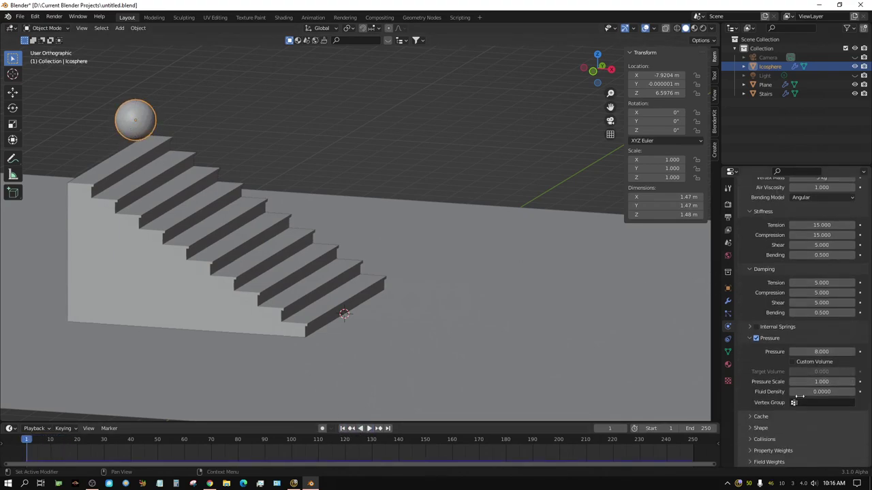
pyautogui.click(751, 440)
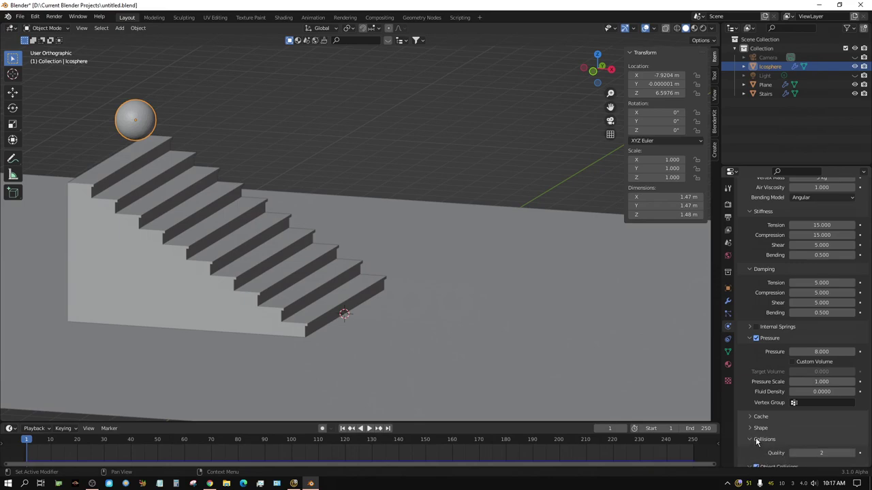
pyautogui.scroll(-5, 810, 424)
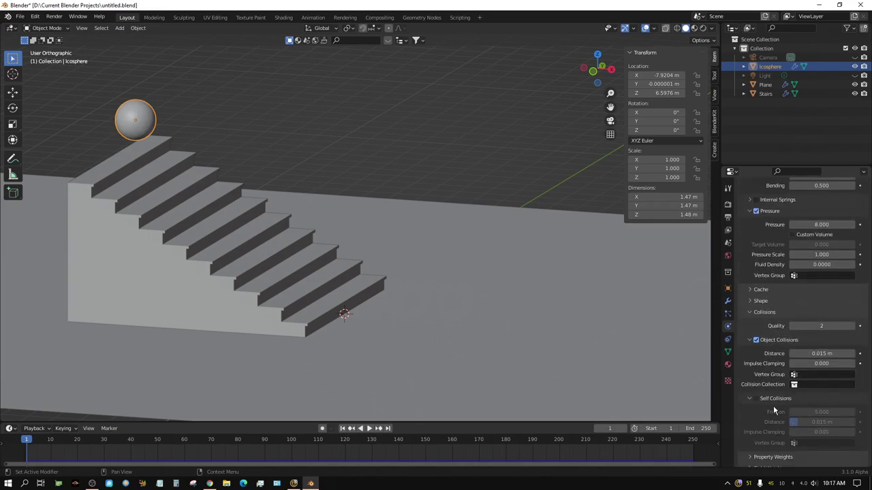
pyautogui.click(756, 399)
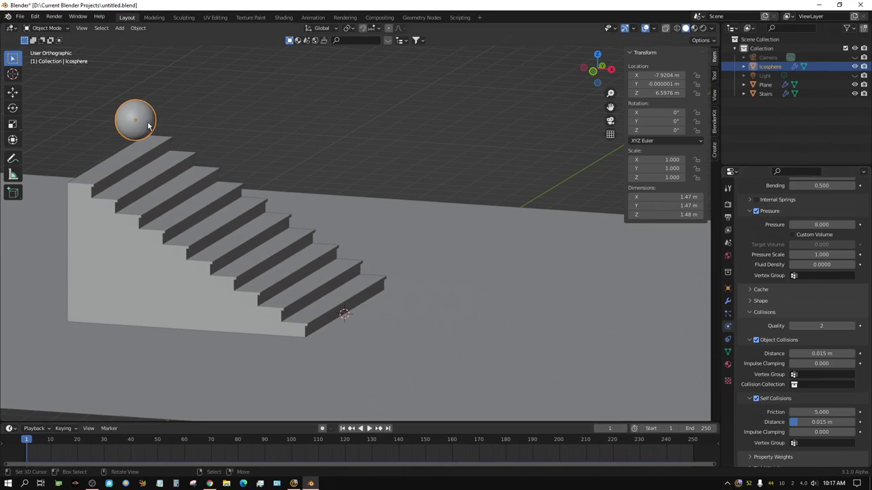
# Play the simulation with self collisions, watch the stairs from the side, and return to frame 1
pyautogui.click(369, 429)
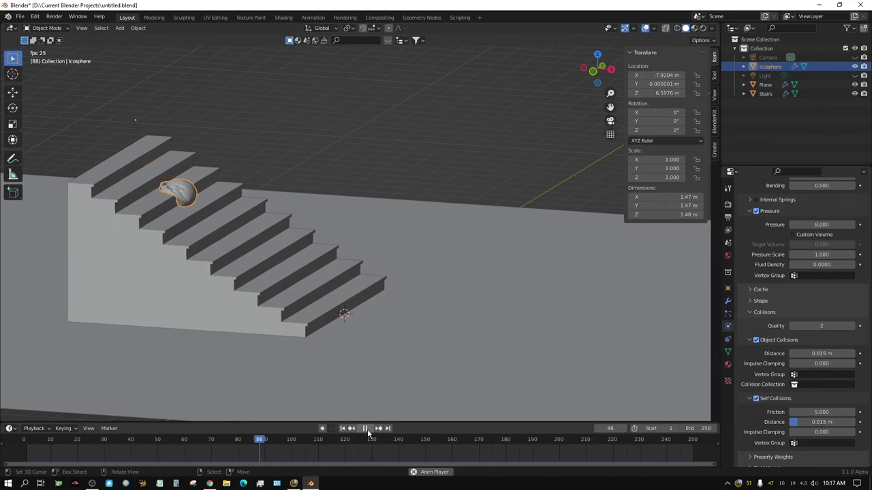
pyautogui.moveTo(293, 335); pyautogui.dragTo(275, 328, button='middle')
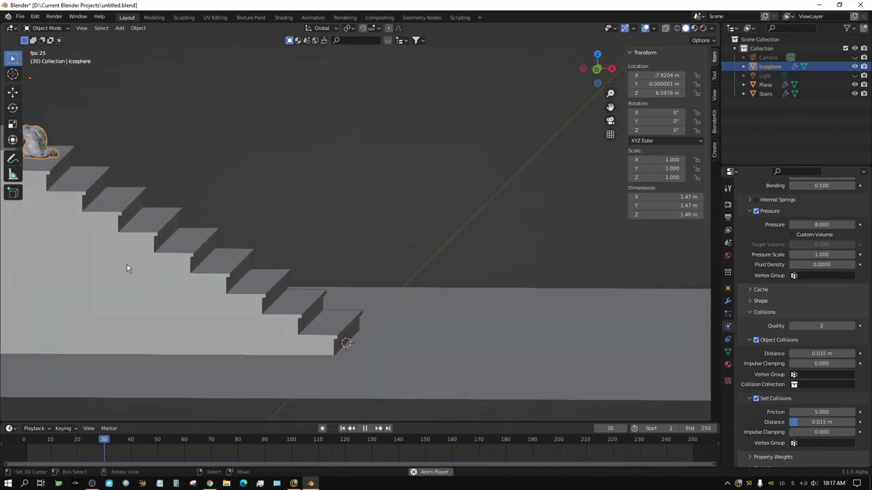
pyautogui.keyDown('shift'); pyautogui.moveTo(181, 281); pyautogui.dragTo(242, 292, button='middle'); pyautogui.keyUp('shift')
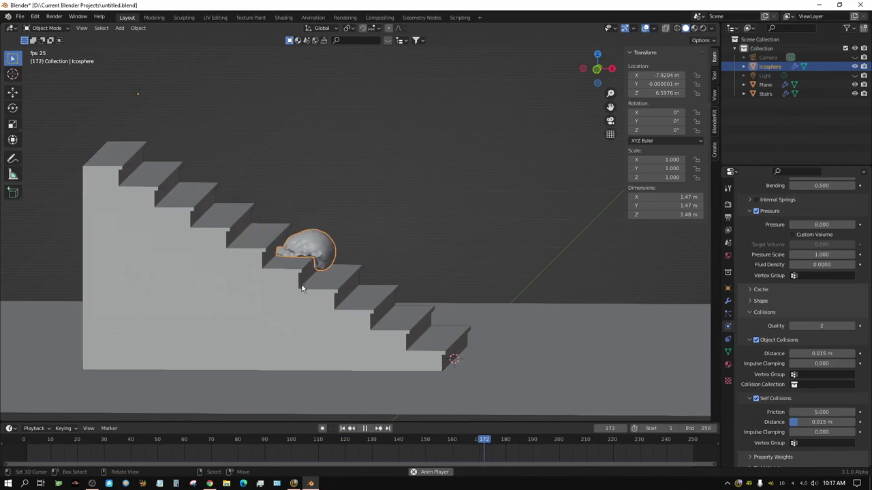
pyautogui.click(365, 429)
pyautogui.click(343, 428)
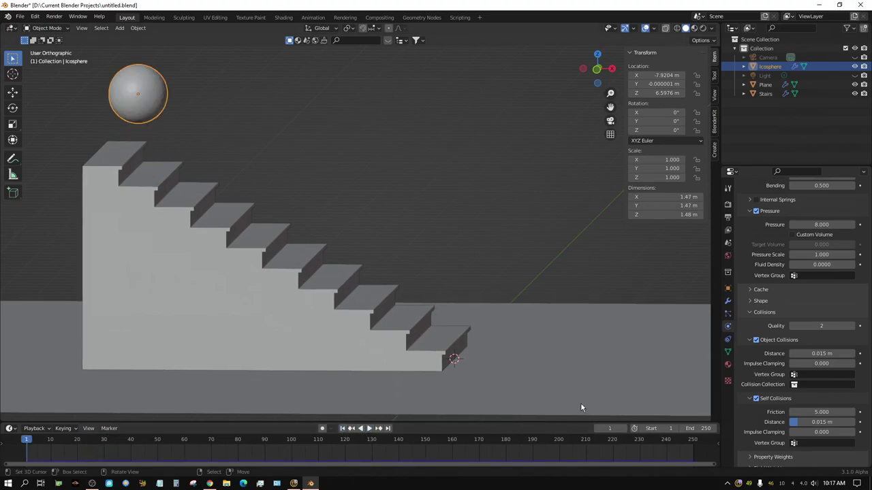
# Raise the ico sphere's cloth Pressure to 10, play the simulation, and return to frame 1
pyautogui.scroll(5, 810, 387)
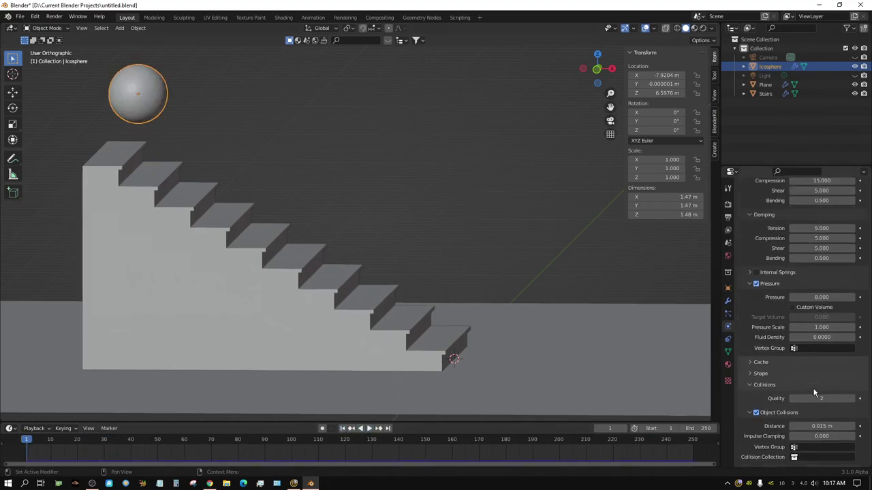
pyautogui.click(818, 316)
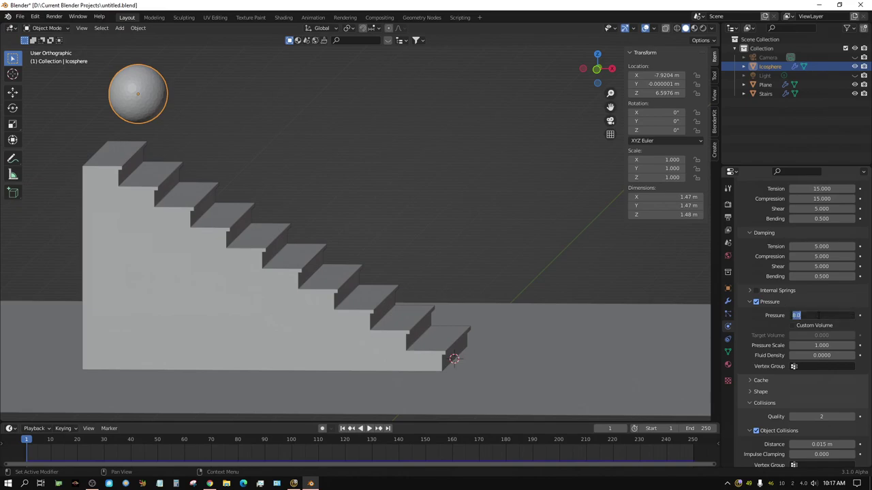
pyautogui.press('Return')
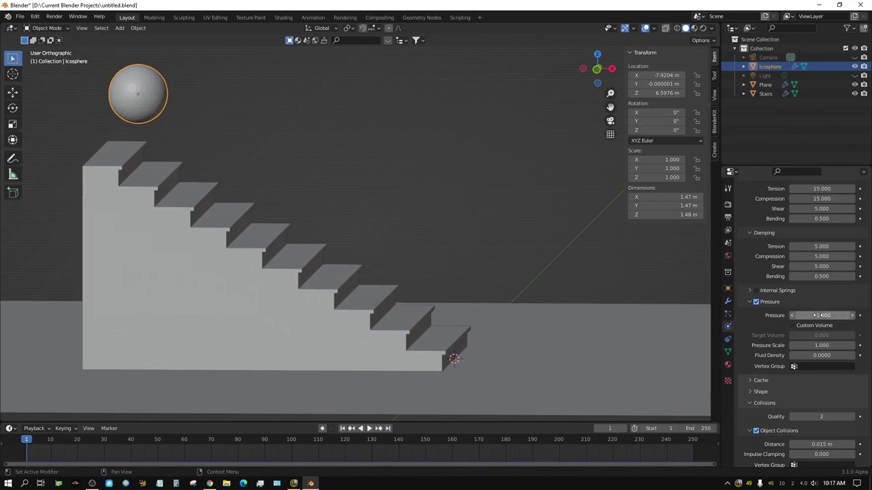
pyautogui.click(370, 428)
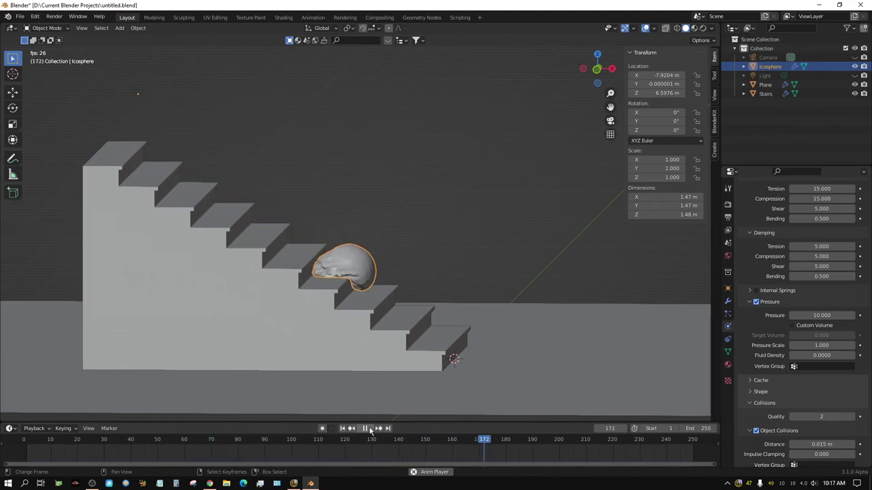
pyautogui.click(367, 428)
pyautogui.click(343, 428)
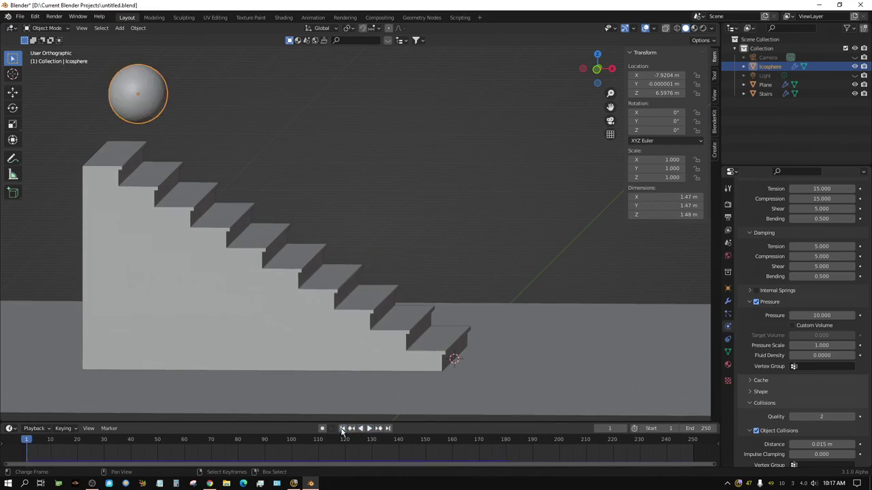
# Raise the ico sphere's cloth Pressure to 12, test its tumble down the stairs, and return to frame 1
pyautogui.click(822, 315)
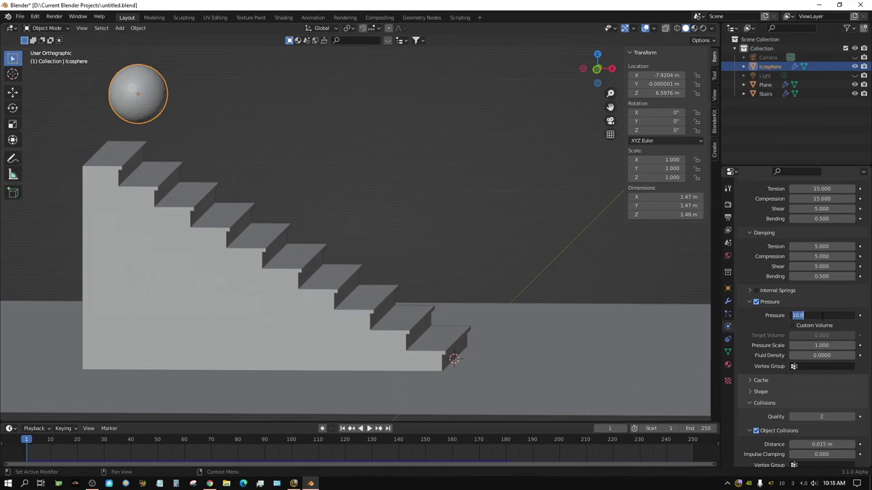
pyautogui.press('Return')
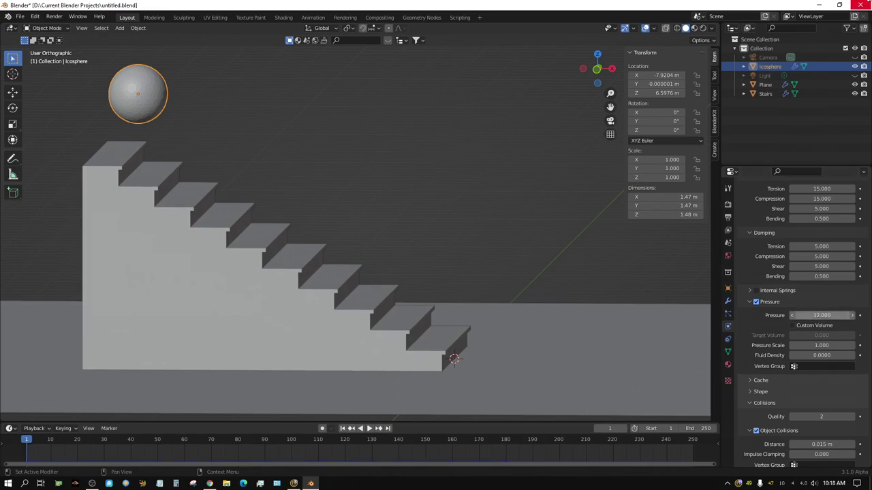
pyautogui.click(369, 428)
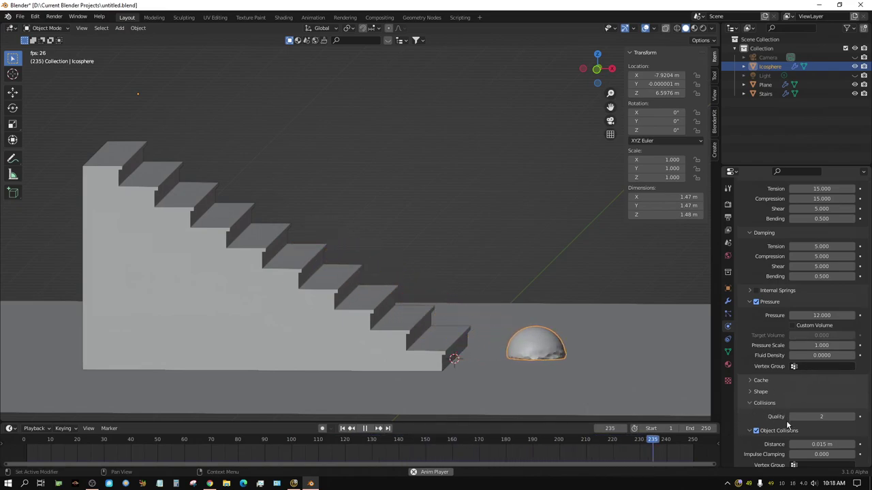
pyautogui.click(364, 432)
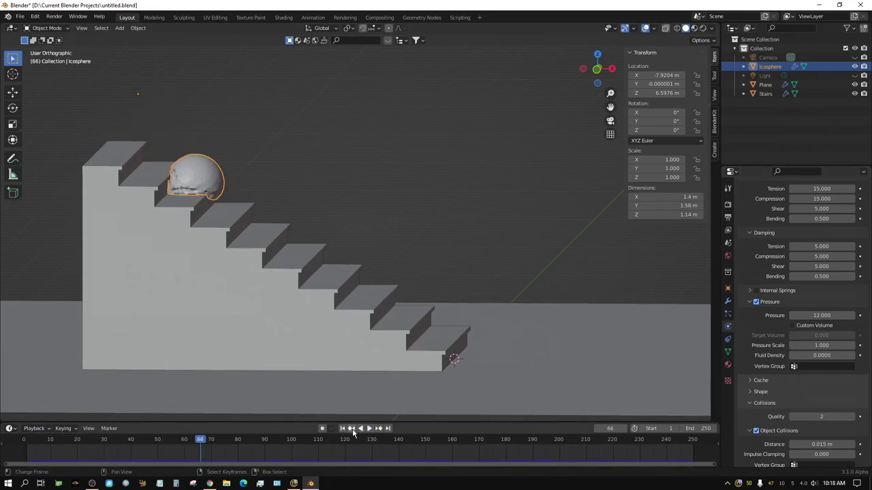
pyautogui.click(343, 429)
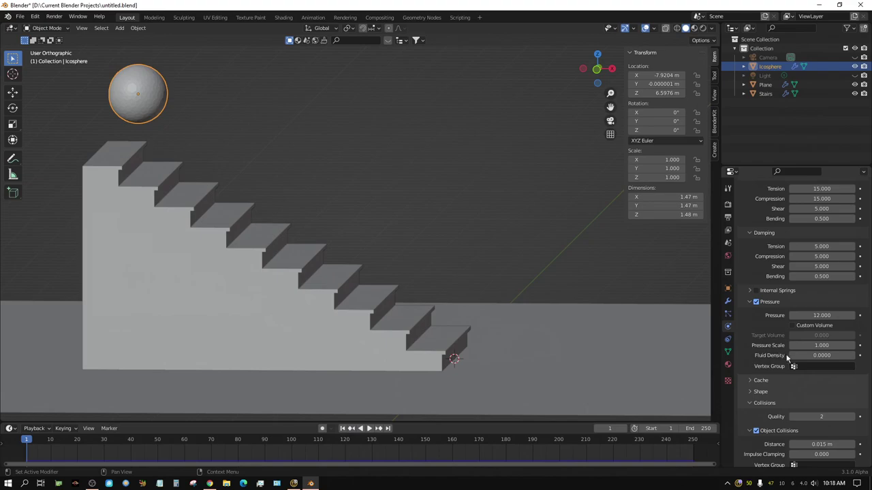
# Set the ico sphere's cloth Pressure to 15, play the simulation down the stairs, and return to frame 1
pyautogui.doubleClick(818, 315)
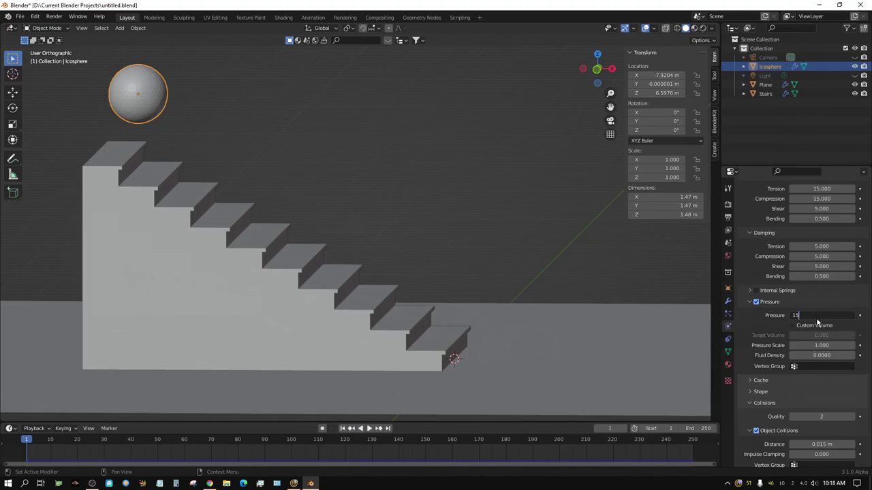
pyautogui.write('15')
pyautogui.press('Return')
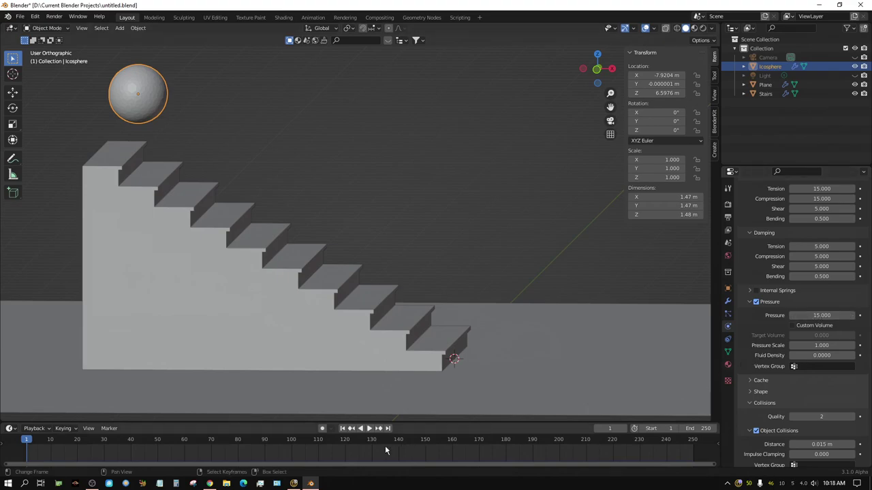
pyautogui.click(367, 429)
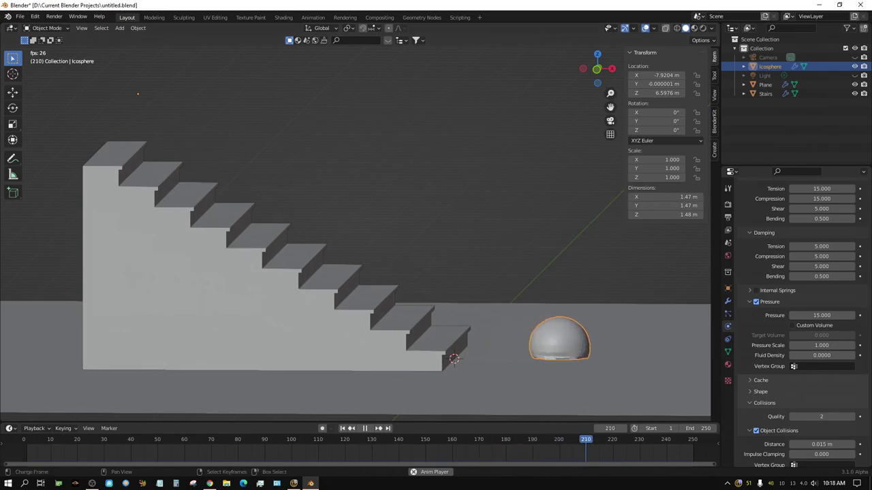
pyautogui.click(365, 428)
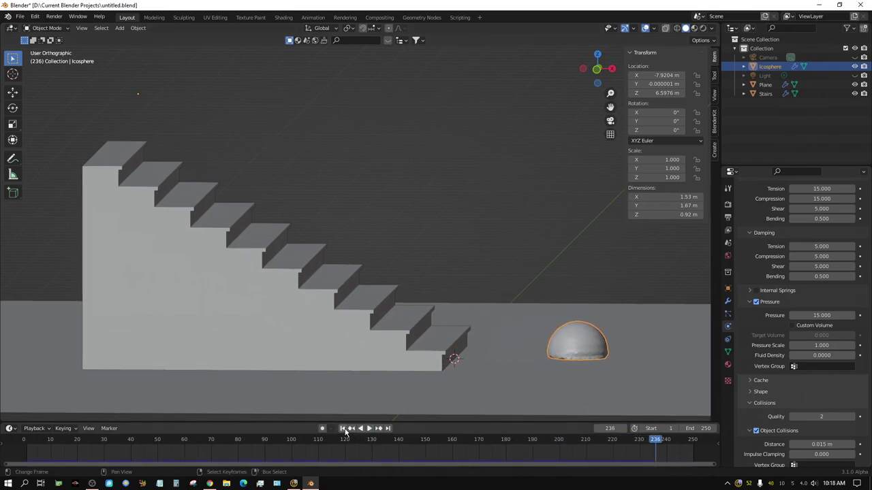
pyautogui.click(343, 428)
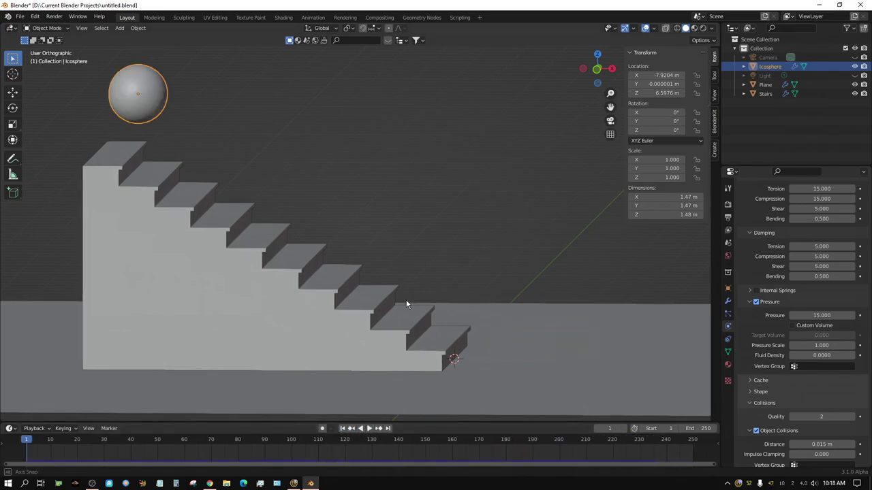
# Replay the ico sphere's tumble from a raised, angled view of the stairs and return to frame 1
pyautogui.moveTo(407, 306); pyautogui.dragTo(219, 195, button='middle')
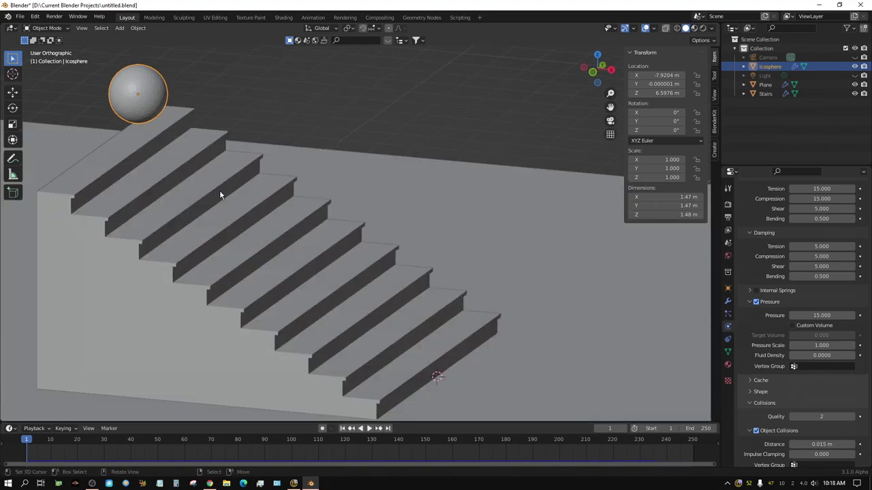
pyautogui.click(370, 429)
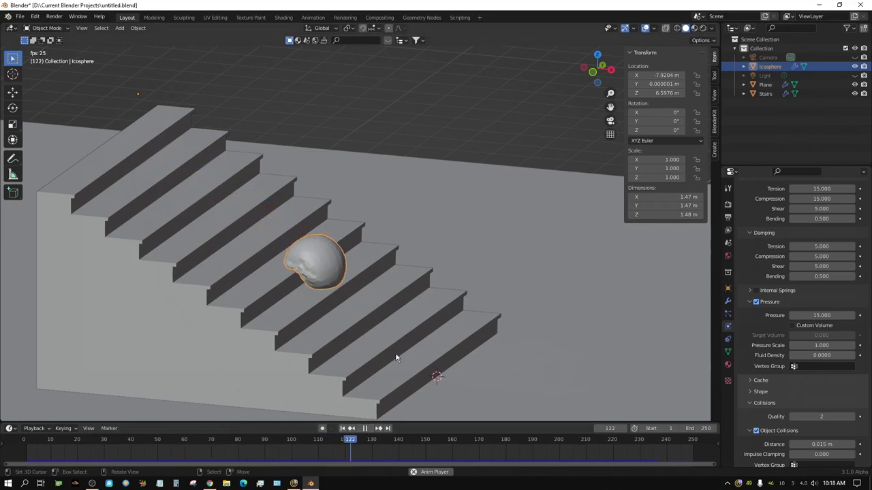
pyautogui.click(365, 429)
pyautogui.click(342, 428)
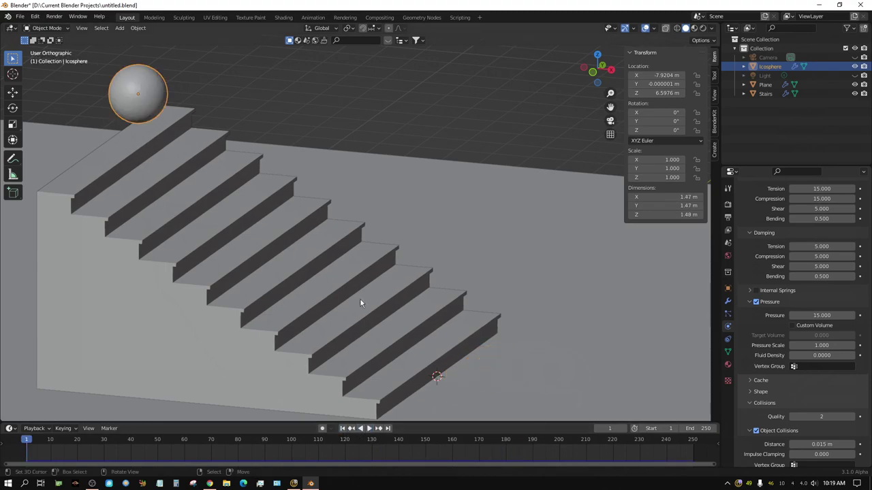
# Set the stairs' Softboy & Cloth collision Friction to 5
pyautogui.click(239, 229)
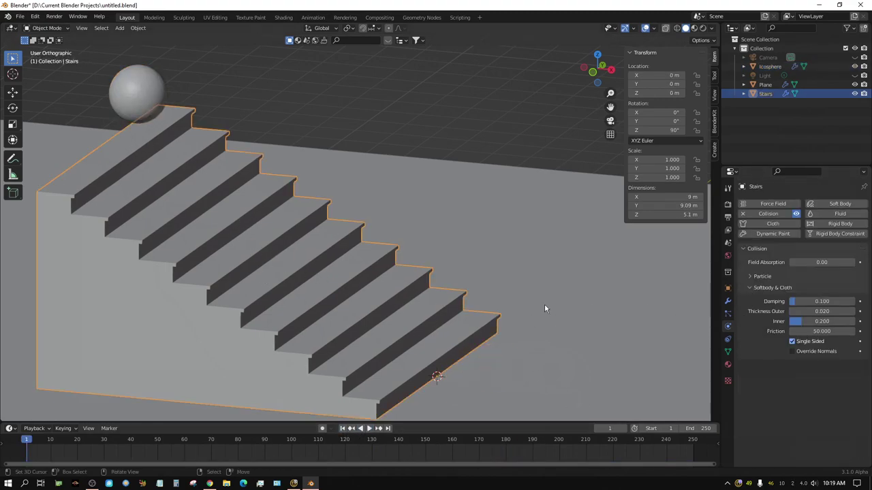
pyautogui.click(822, 332)
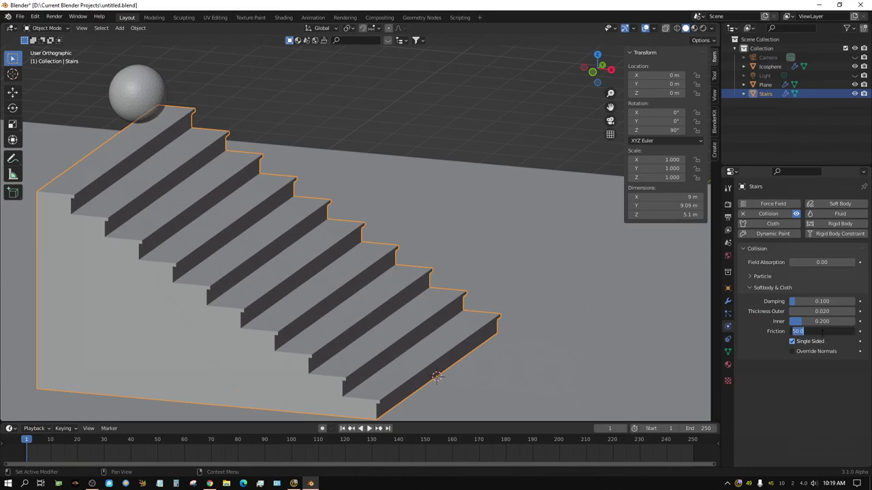
pyautogui.write('5')
pyautogui.press('Return')
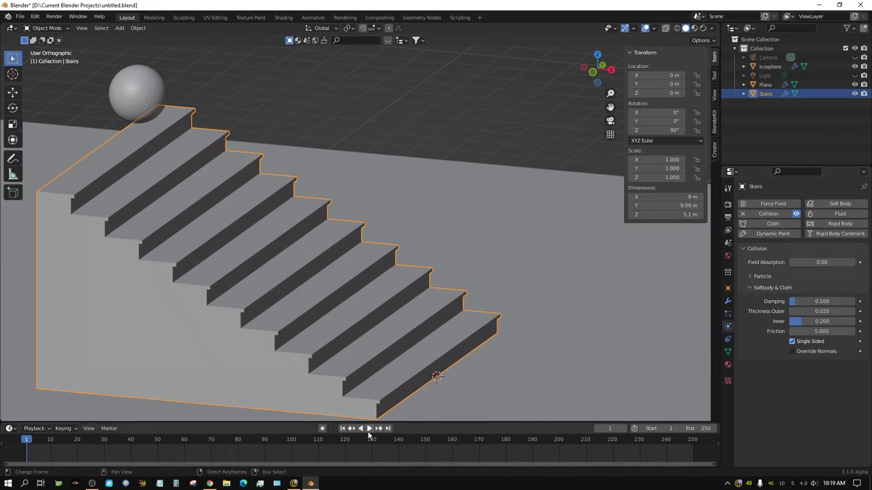
# Play the ico sphere's tumble down the stairs several times to check the stair friction, and return to frame 1
pyautogui.click(137, 75)
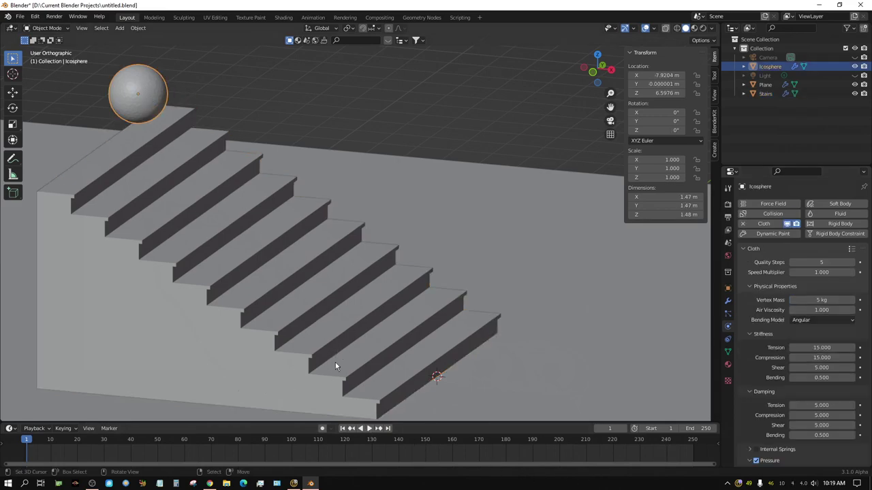
pyautogui.click(369, 428)
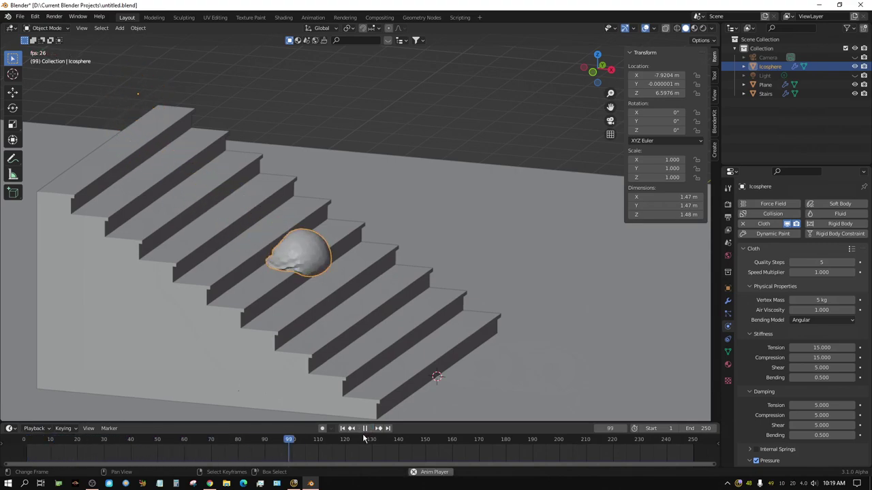
pyautogui.click(365, 429)
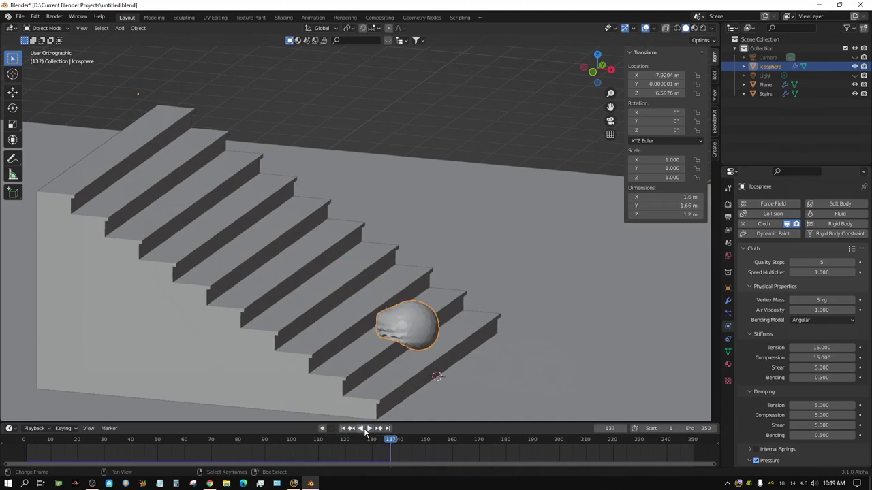
pyautogui.click(361, 429)
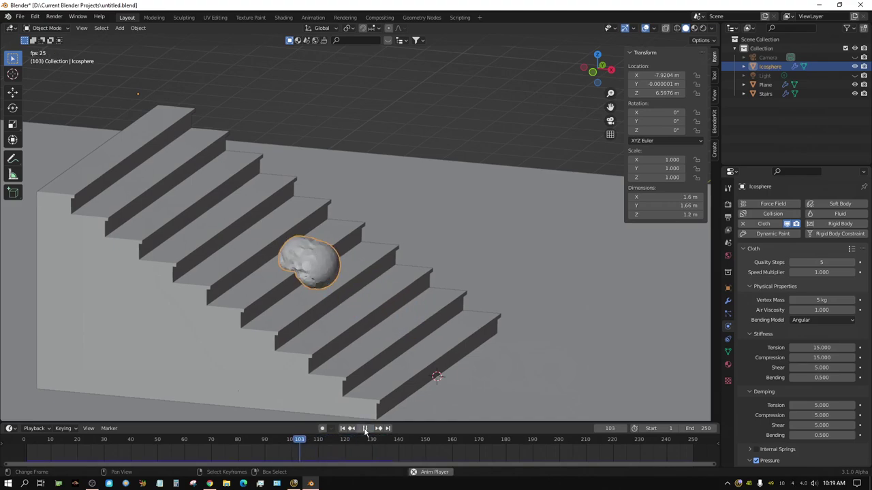
pyautogui.click(366, 430)
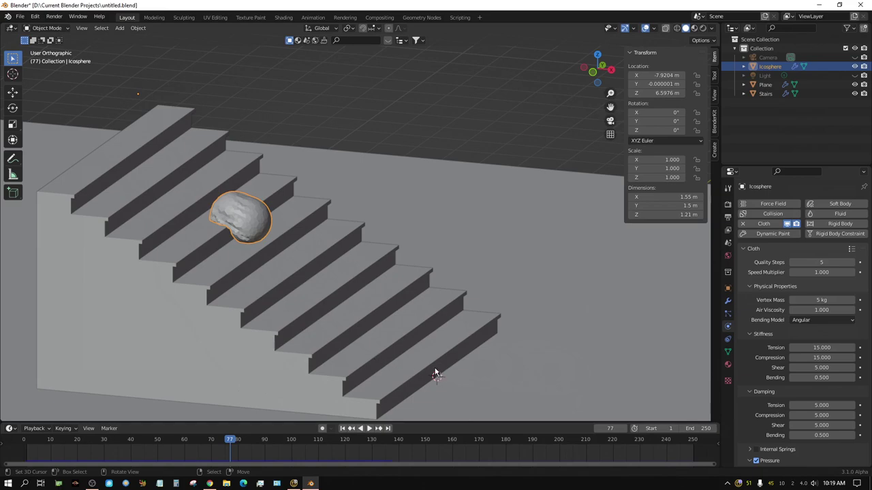
pyautogui.moveTo(195, 266); pyautogui.dragTo(208, 277, button='middle')
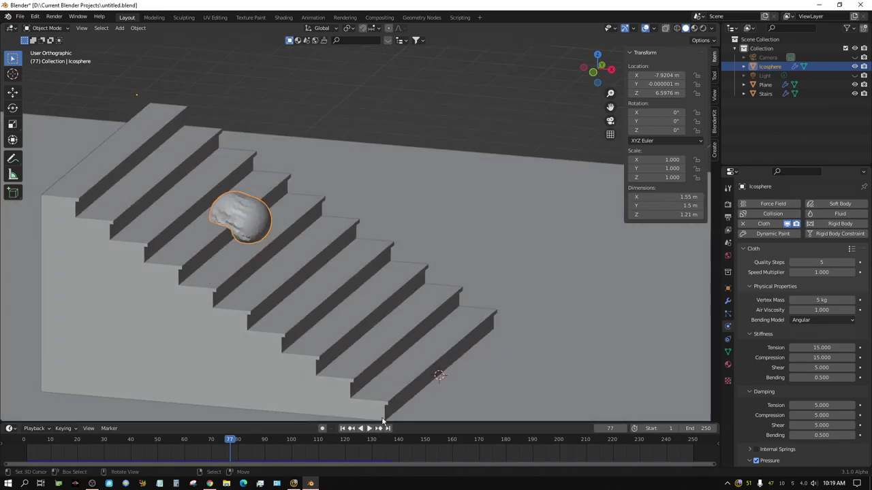
pyautogui.click(343, 429)
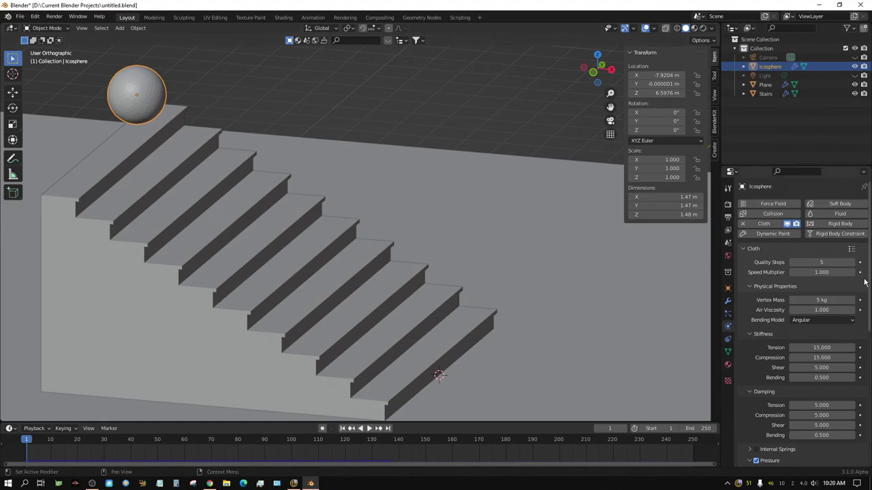
pyautogui.click(370, 429)
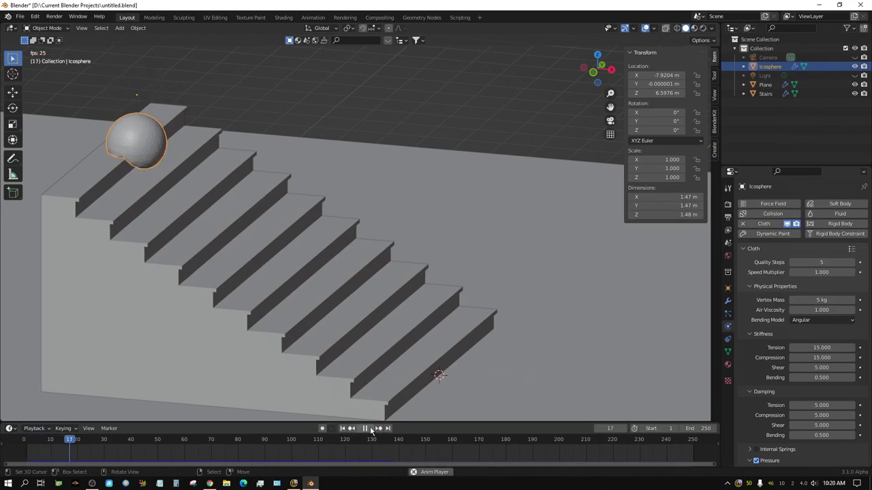
pyautogui.click(369, 429)
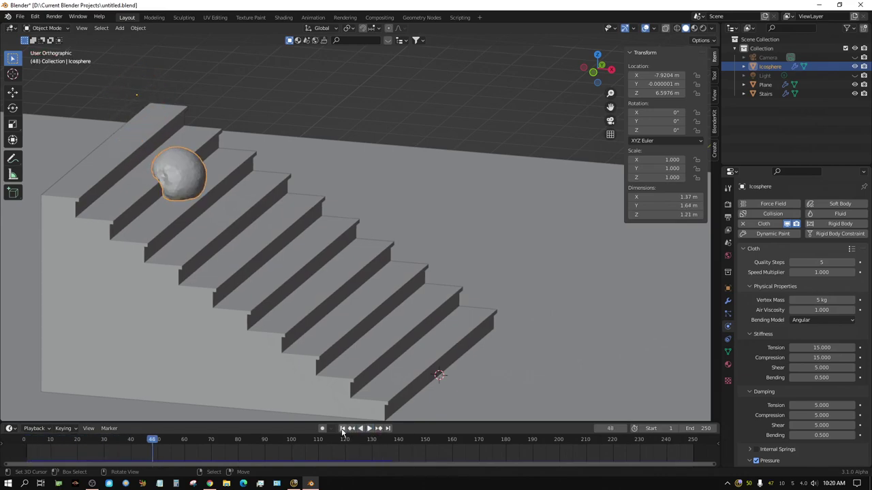
pyautogui.click(342, 429)
# Set the ico sphere's cloth Pressure to 20, play its tumble down the stairs, and return to frame 1
pyautogui.scroll(-5, 816, 392)
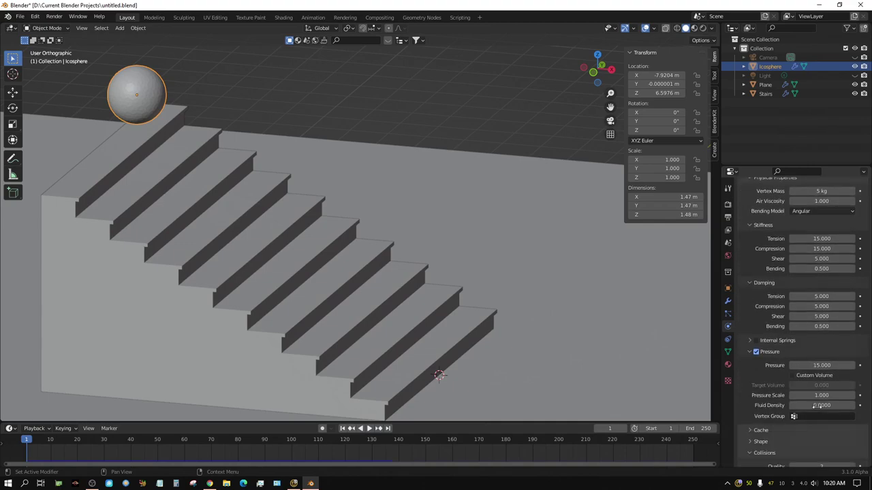
pyautogui.click(817, 365)
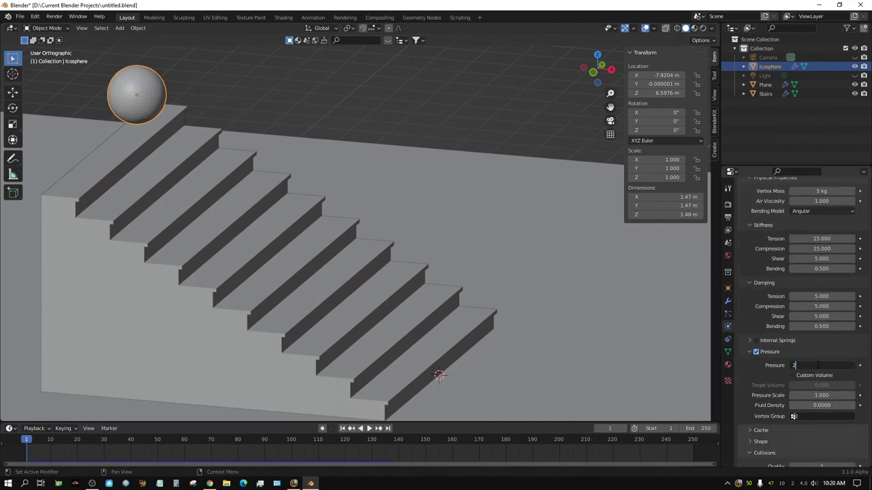
pyautogui.press('Return')
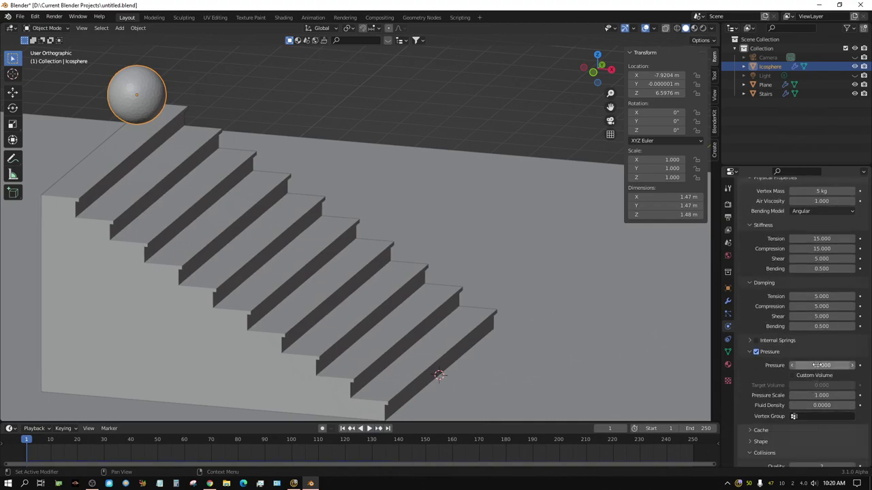
pyautogui.click(369, 428)
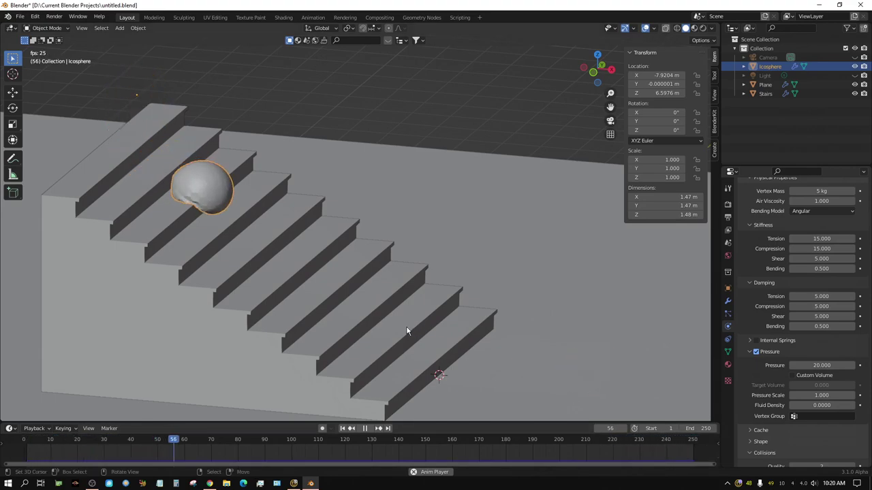
pyautogui.click(366, 429)
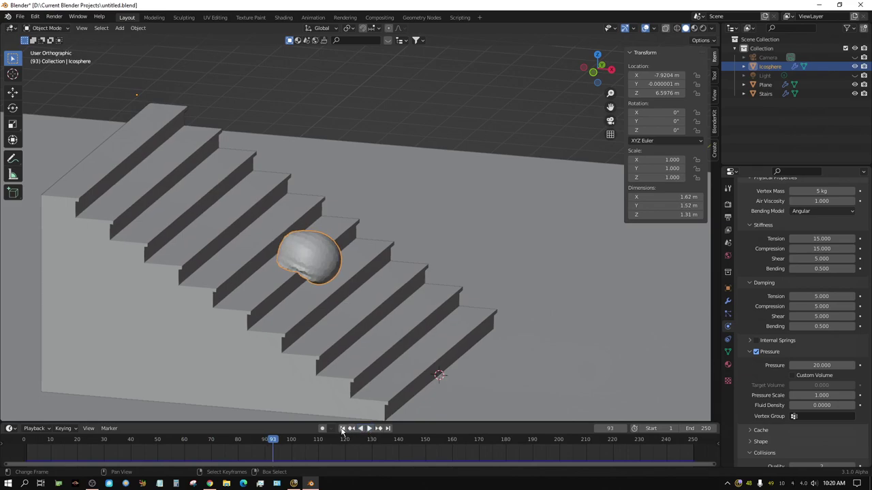
pyautogui.click(342, 429)
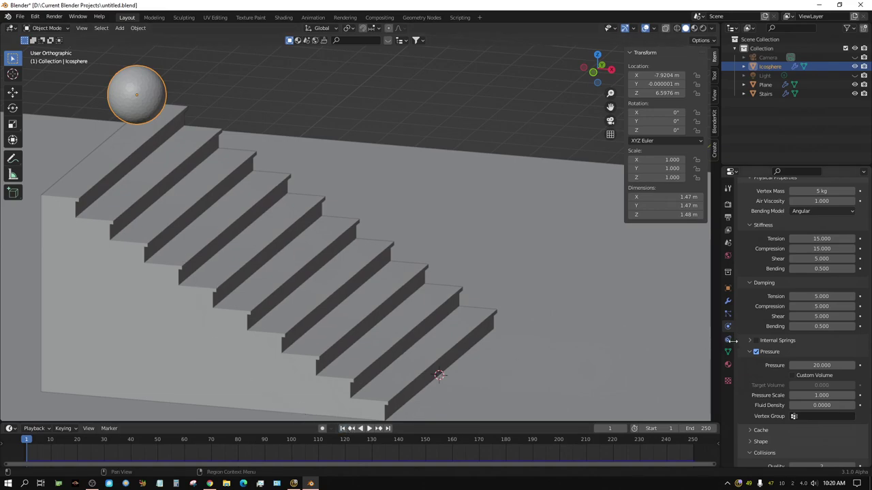
# Enable Disk Cache for the ico sphere's cloth simulation and bake frames 1 to 250
pyautogui.scroll(-3, 768, 390)
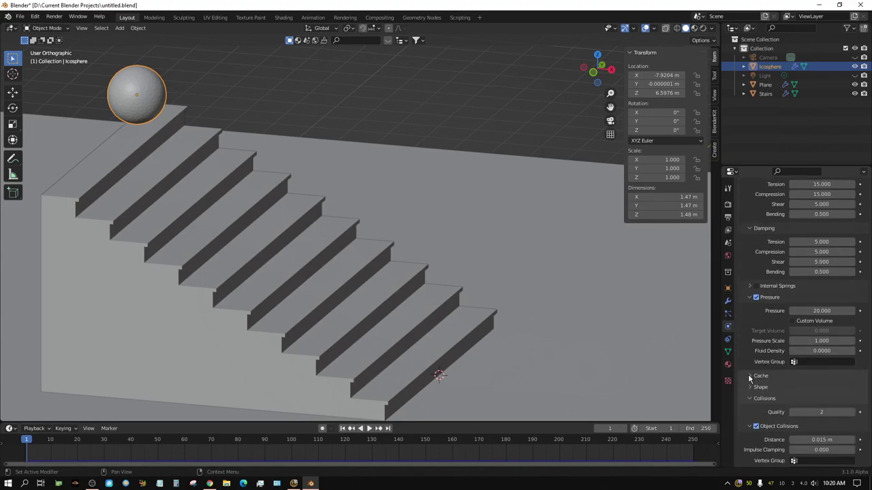
pyautogui.click(750, 377)
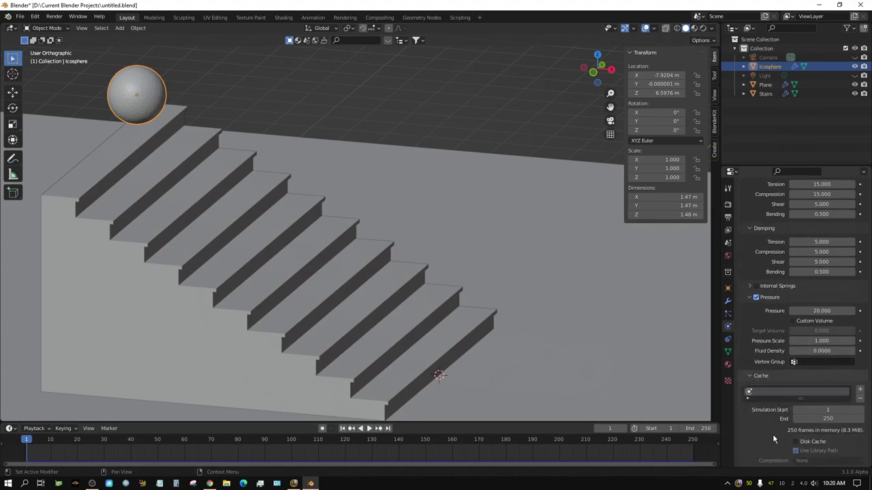
pyautogui.scroll(-4, 771, 429)
pyautogui.click(796, 369)
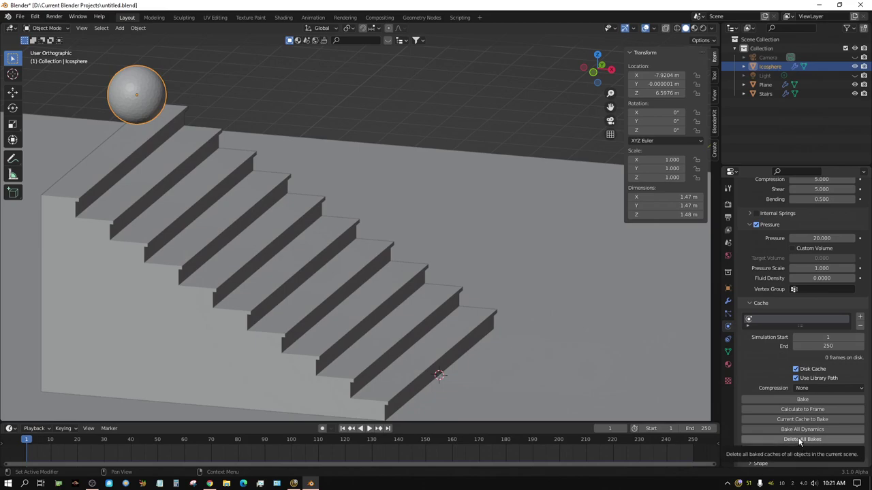
pyautogui.click(802, 399)
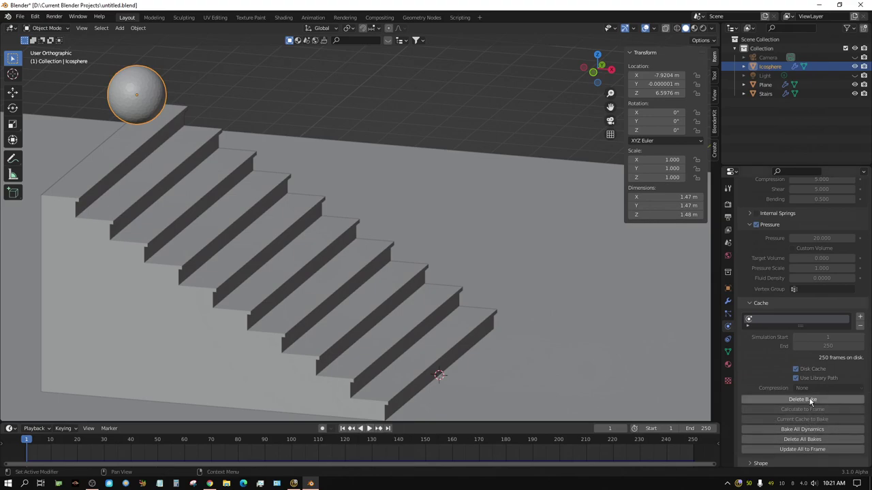
# Play the baked simulation, stop it around frame 106, and inspect the deformed ico sphere up close
pyautogui.click(368, 428)
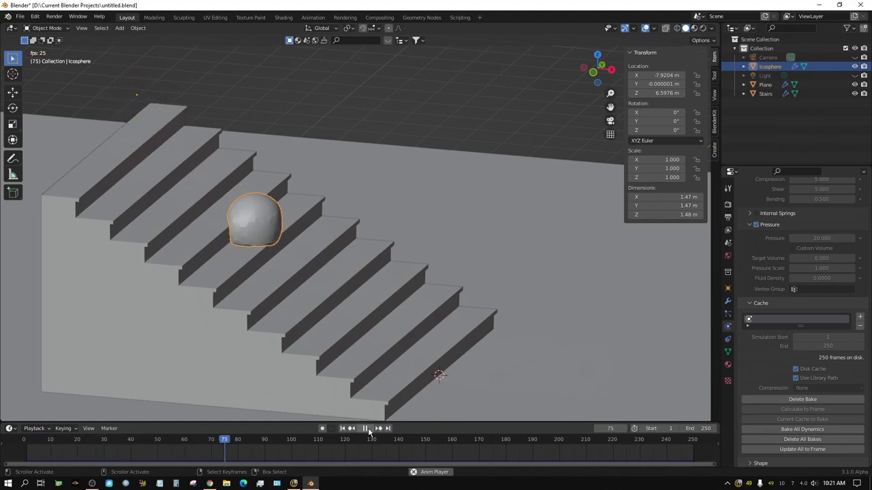
pyautogui.click(366, 429)
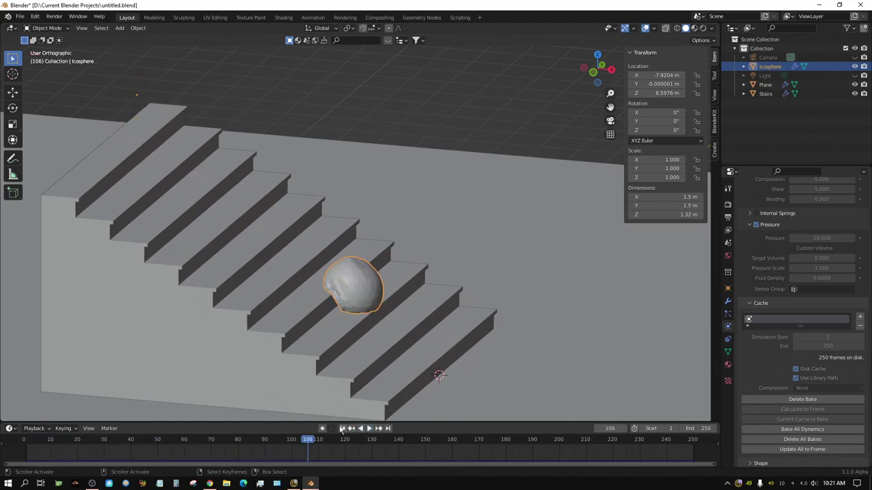
pyautogui.scroll(4, 366, 369)
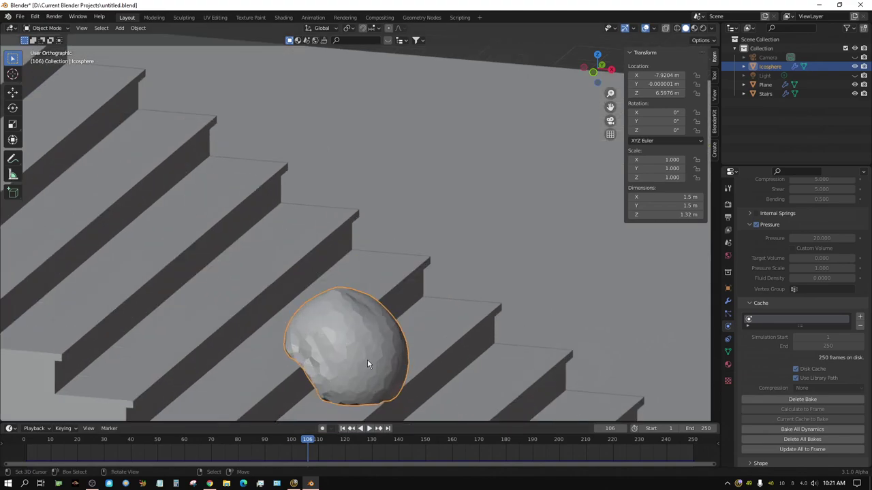
pyautogui.keyDown('shift'); pyautogui.moveTo(382, 368); pyautogui.dragTo(373, 271, button='middle'); pyautogui.keyUp('shift')
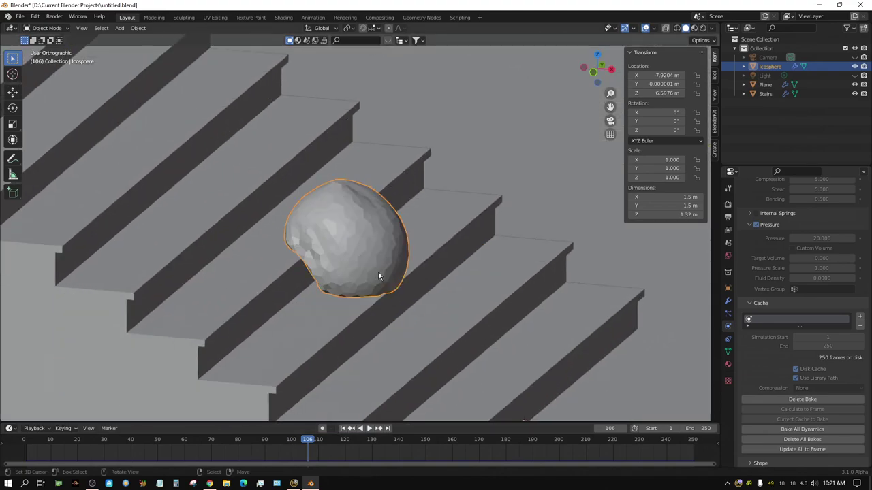
# Add a Subdivision Surface modifier to the ico sphere after its Cloth modifier
pyautogui.click(728, 300)
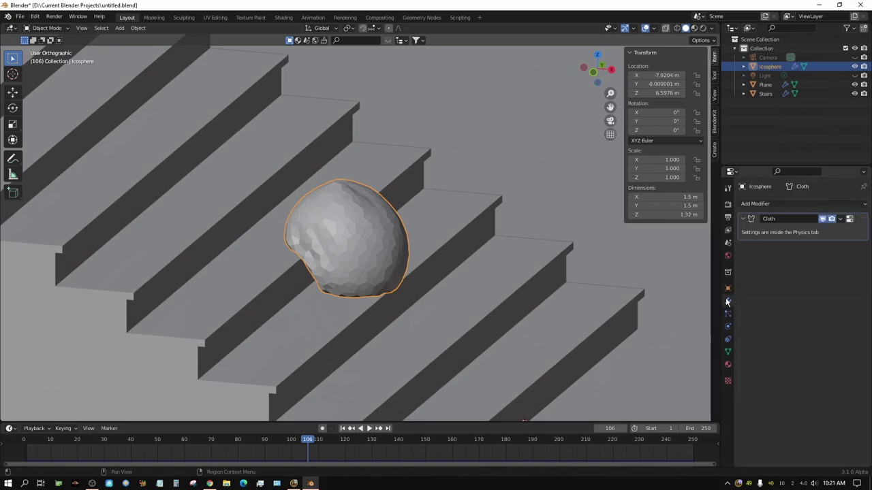
pyautogui.click(783, 203)
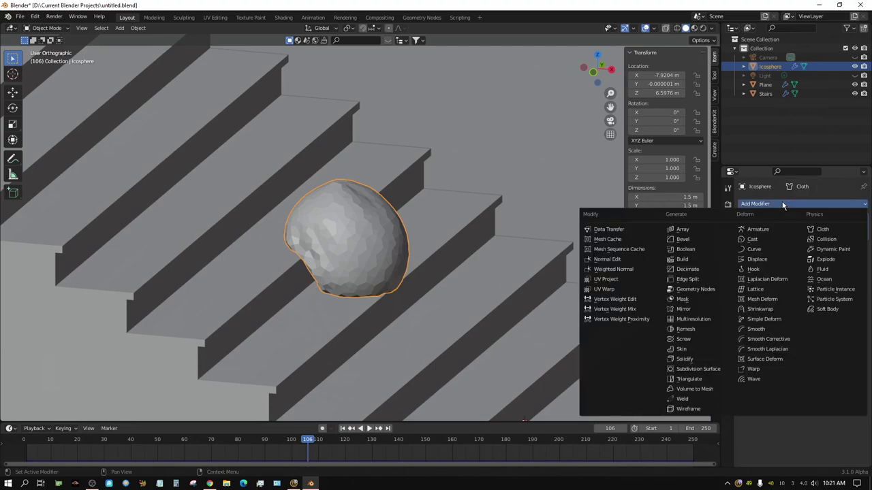
pyautogui.click(714, 369)
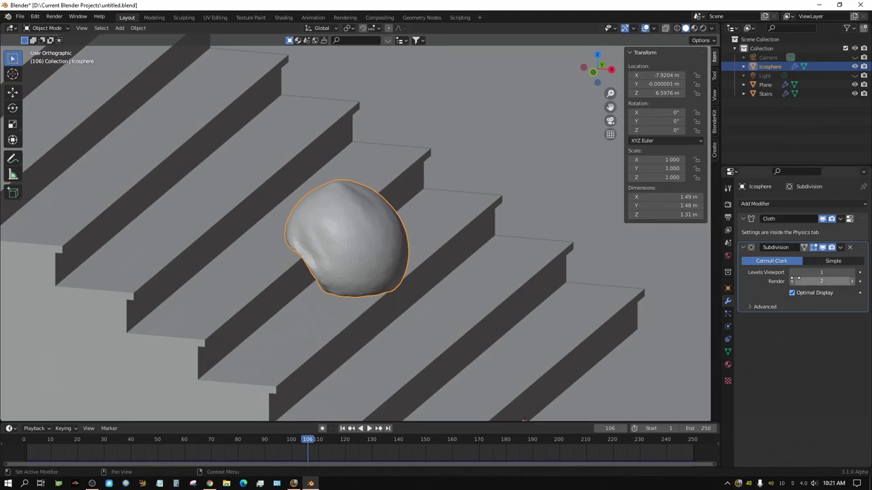
# Create a new material for the ico sphere and set its surface shader to Glass BSDF
pyautogui.click(728, 365)
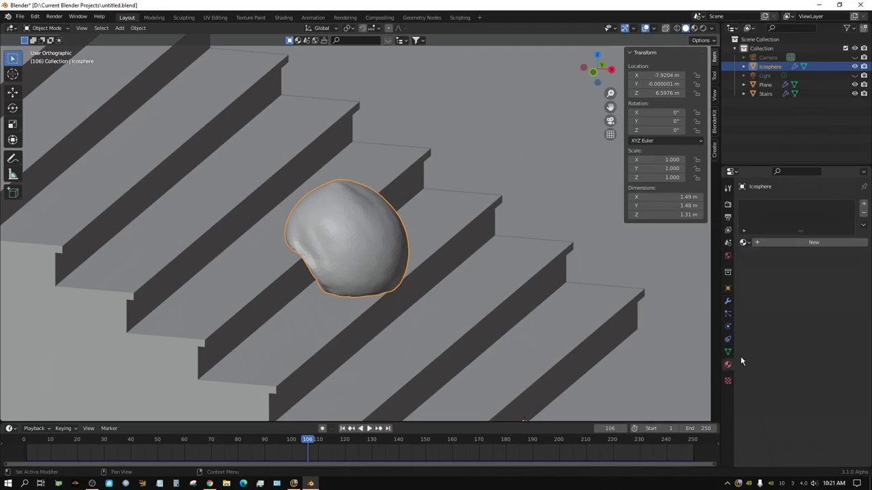
pyautogui.click(797, 238)
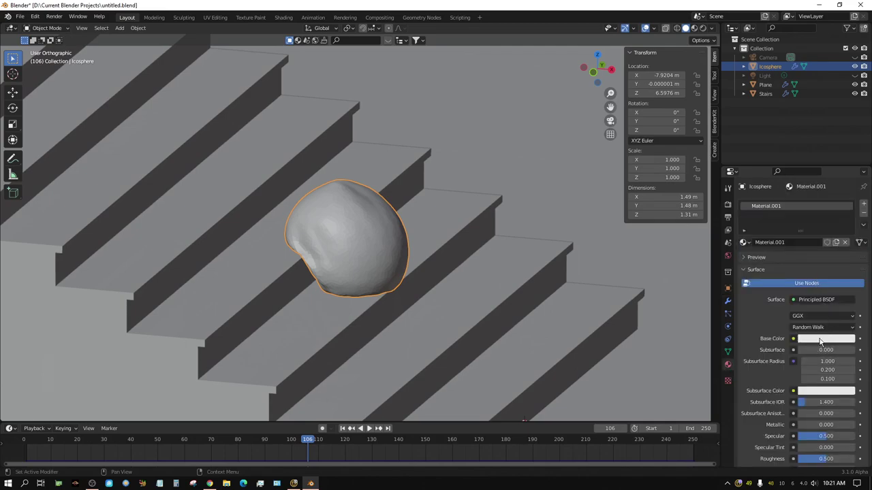
pyautogui.click(807, 300)
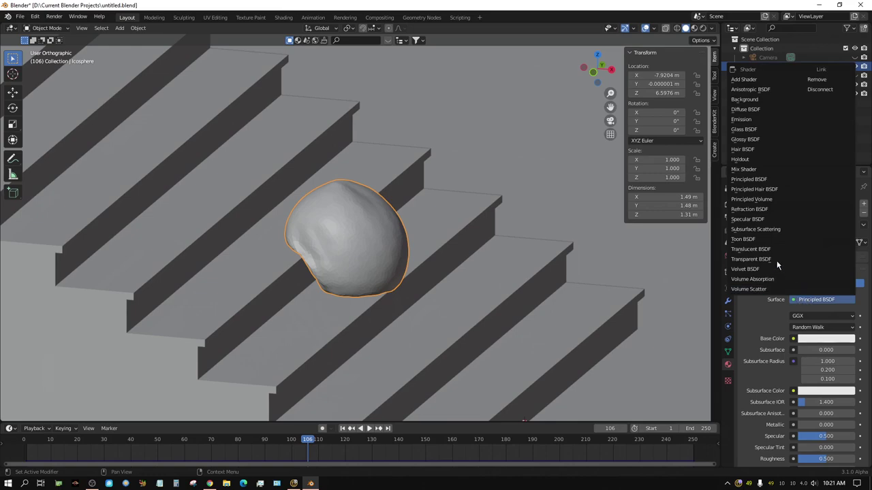
pyautogui.click(752, 130)
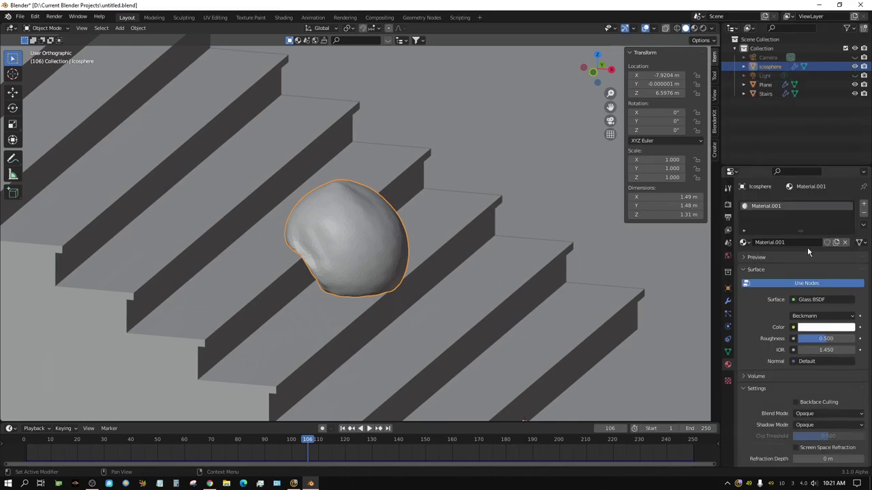
# Set the glass material's Roughness to 0.1 and its color to a light red
pyautogui.click(823, 338)
pyautogui.press('BackSpace')
pyautogui.write('.1')
pyautogui.press('Return')
pyautogui.click(827, 327)
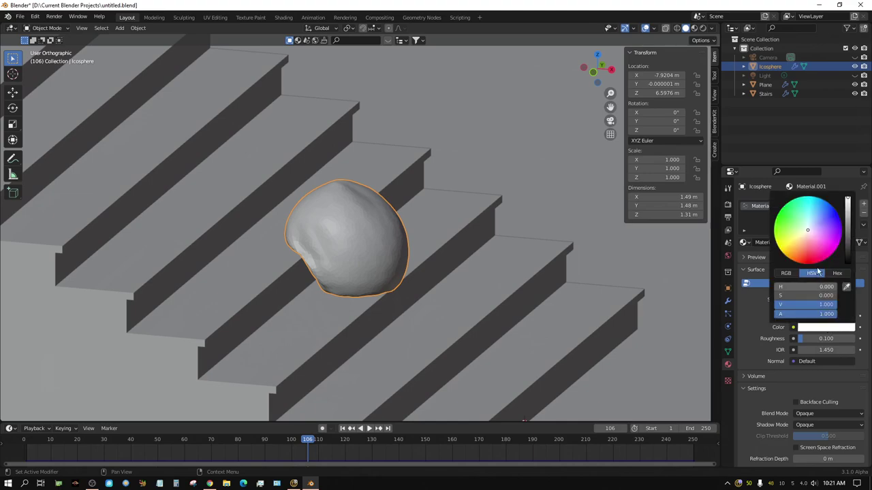
pyautogui.click(807, 245)
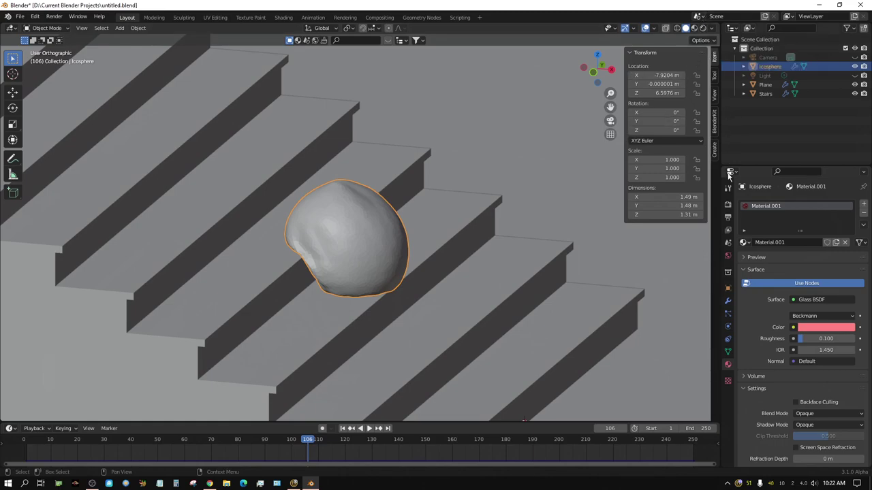
# Set the render engine to Cycles and its device to GPU Compute
pyautogui.click(727, 204)
pyautogui.click(821, 205)
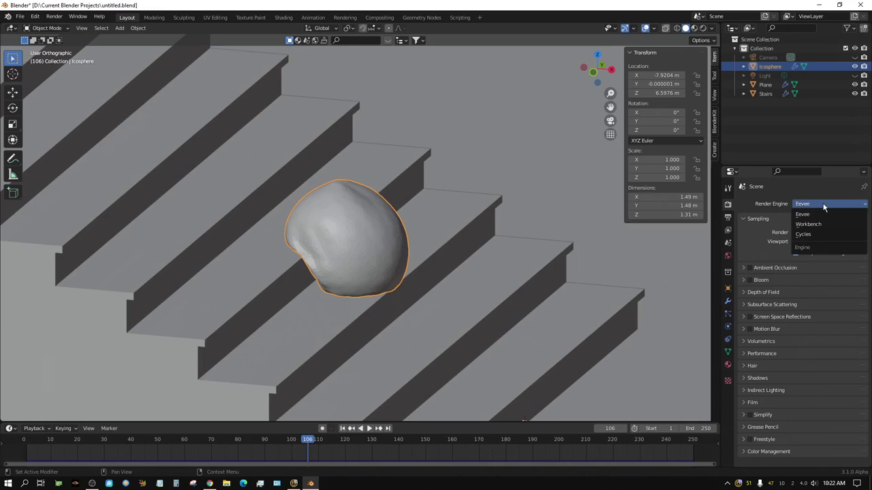
pyautogui.click(820, 237)
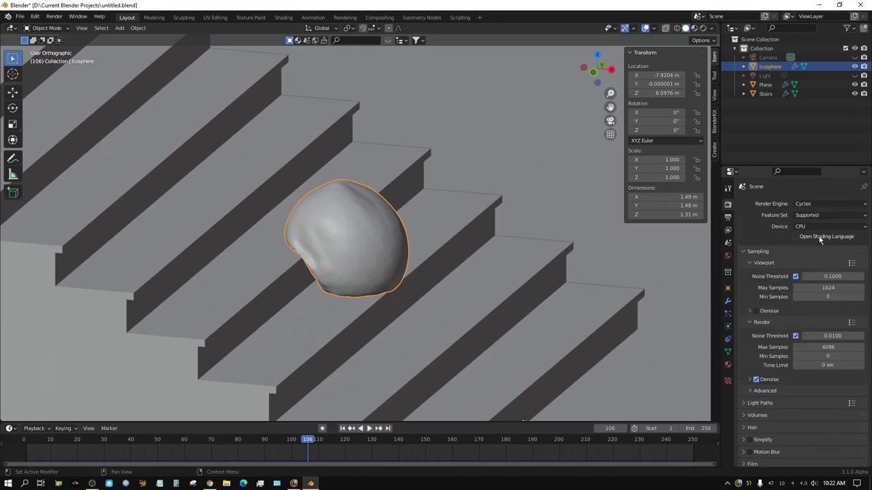
pyautogui.click(820, 227)
pyautogui.click(815, 245)
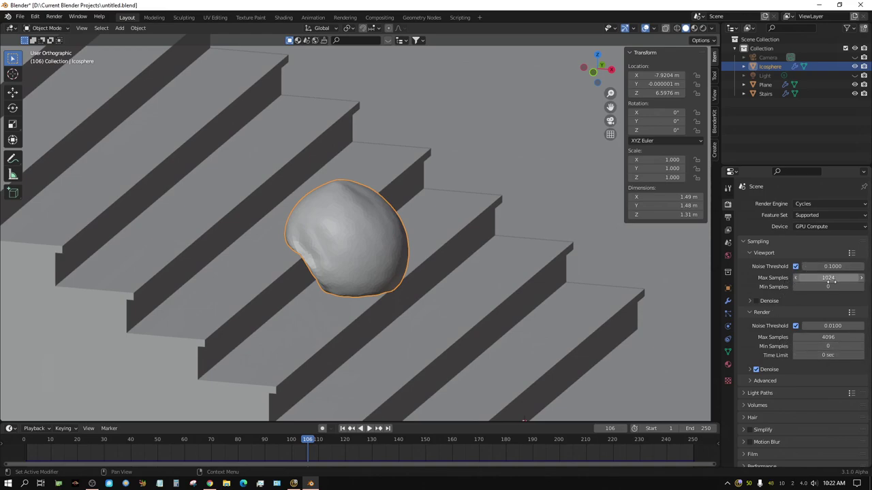
# Configure Cycles sampling with the viewport noise threshold disabled, the render noise threshold at 0 and render max samples at 128
pyautogui.click(795, 267)
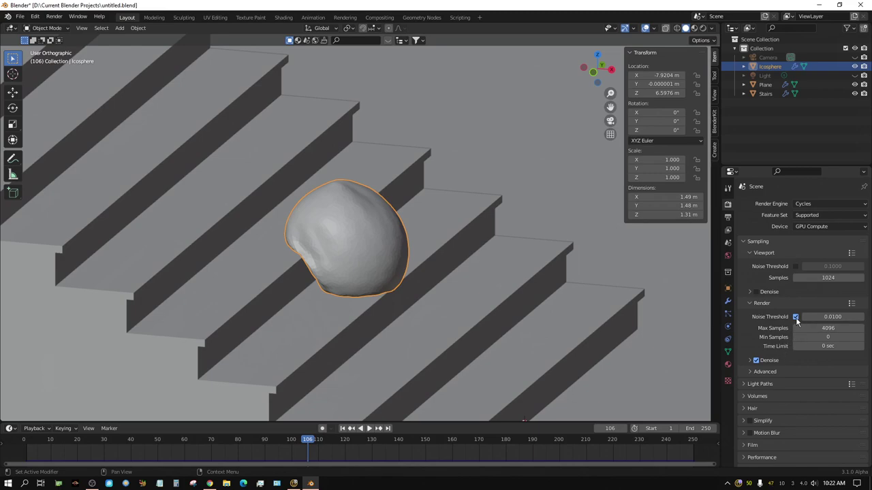
pyautogui.click(831, 317)
pyautogui.write('0')
pyautogui.press('Return')
pyautogui.click(834, 328)
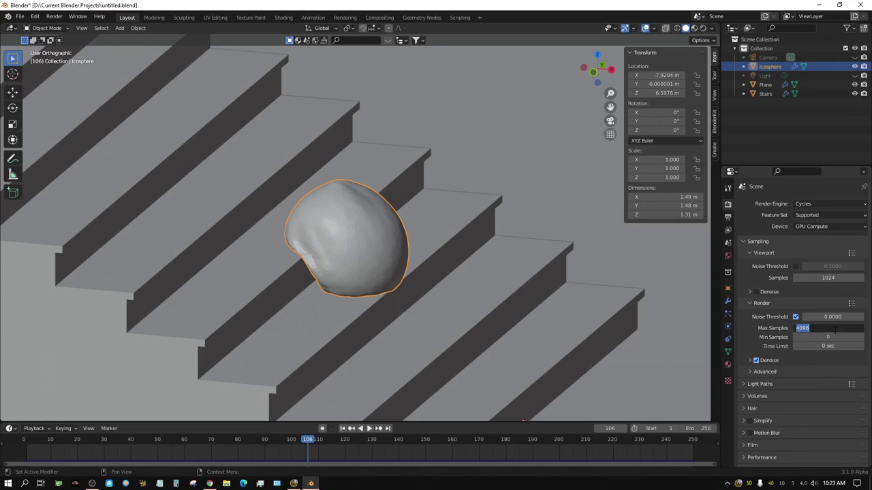
pyautogui.write('128')
pyautogui.press('Return')
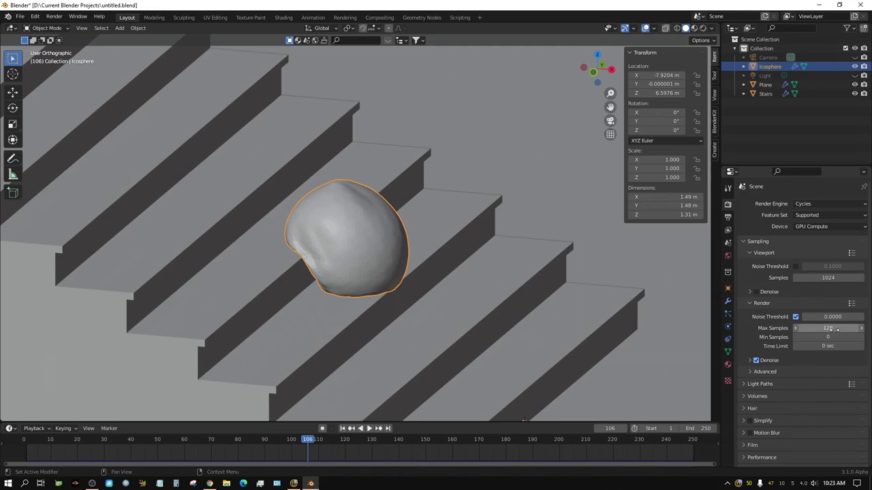
# Set the render denoiser to OptiX with its passes set to None
pyautogui.click(748, 361)
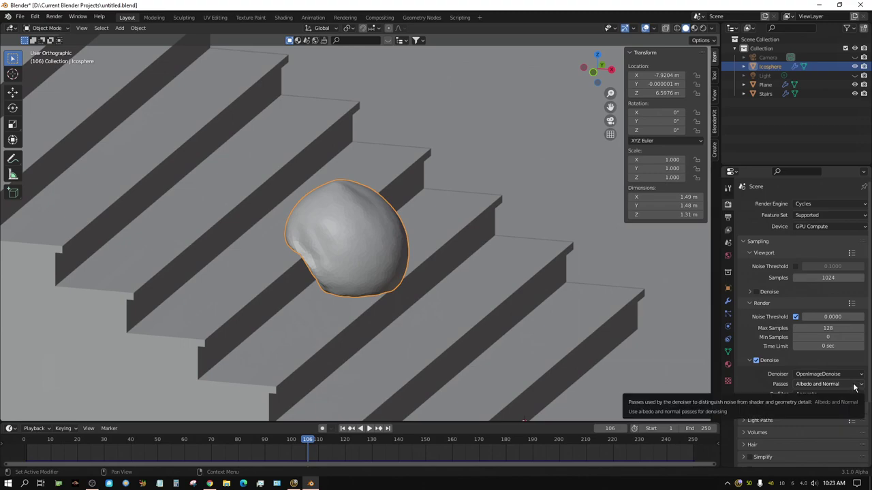
pyautogui.click(854, 385)
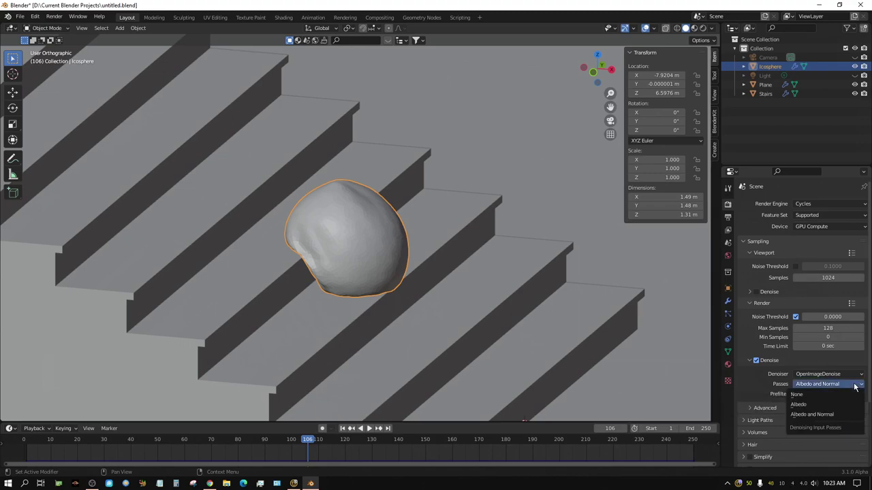
pyautogui.click(806, 396)
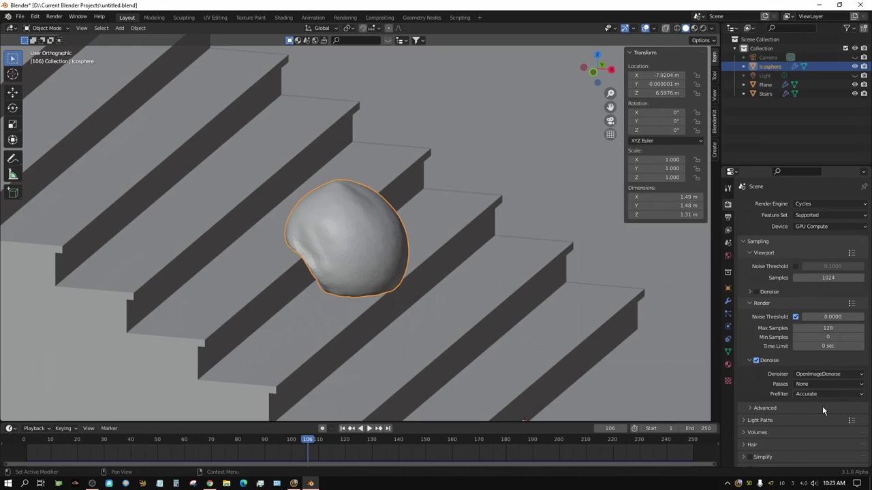
pyautogui.click(827, 374)
pyautogui.click(825, 383)
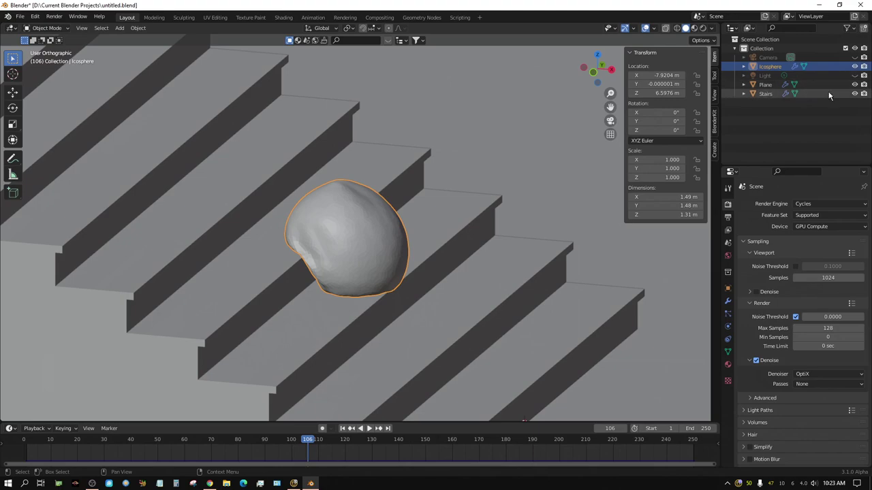
# Assign an Environment Texture to the world background color
pyautogui.click(728, 256)
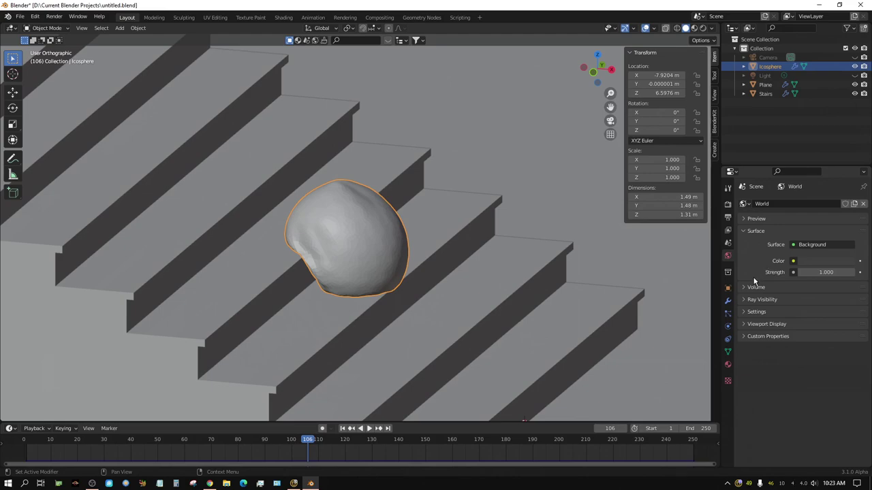
pyautogui.click(793, 262)
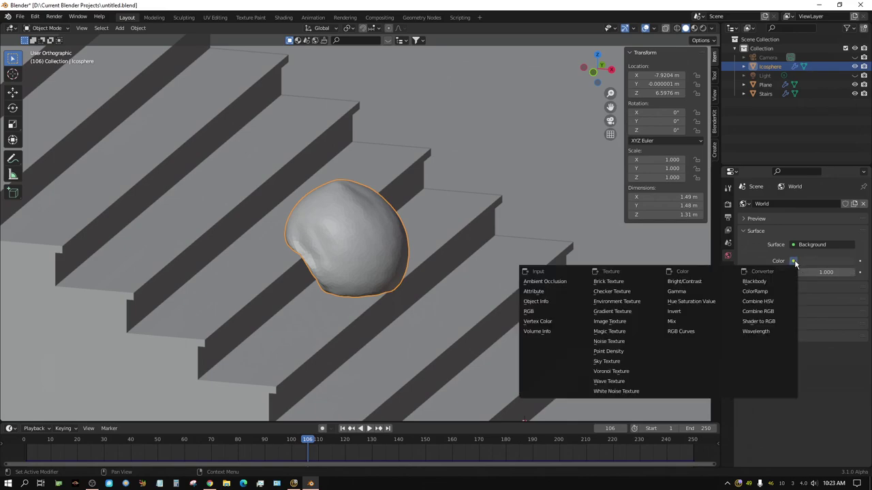
pyautogui.click(619, 303)
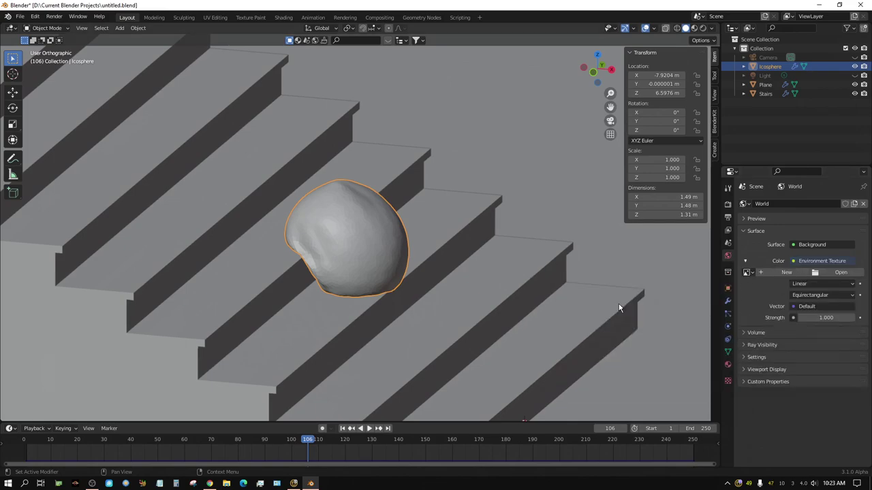
# Browse for the environment image in E:\Assets backup\Assets\Assets\HDRIs\HDRI Haven\4K
pyautogui.click(838, 273)
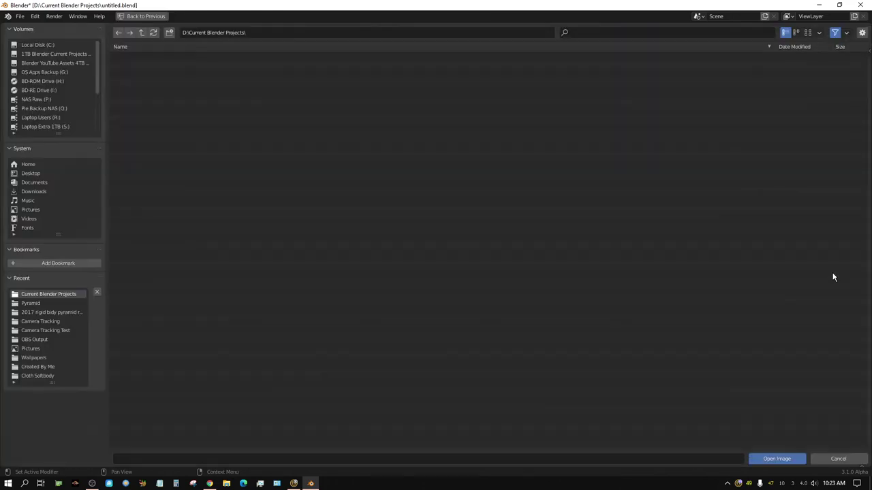
pyautogui.click(43, 62)
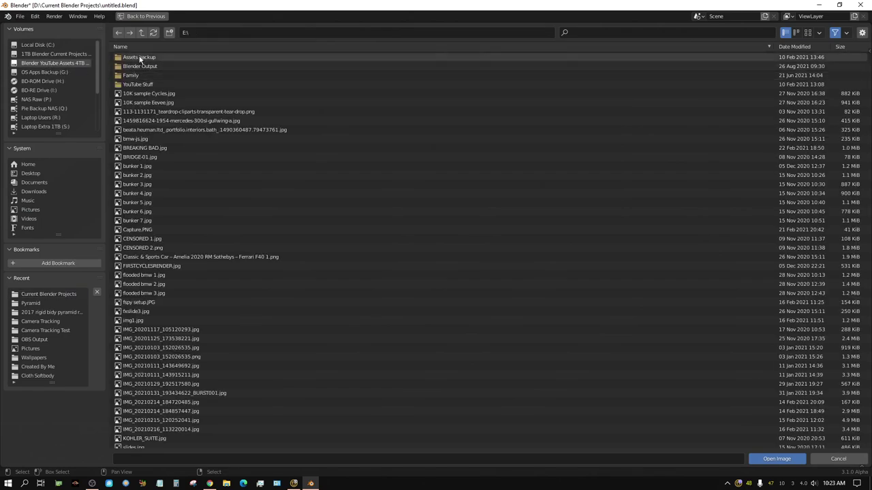
pyautogui.doubleClick(136, 57)
pyautogui.doubleClick(131, 58)
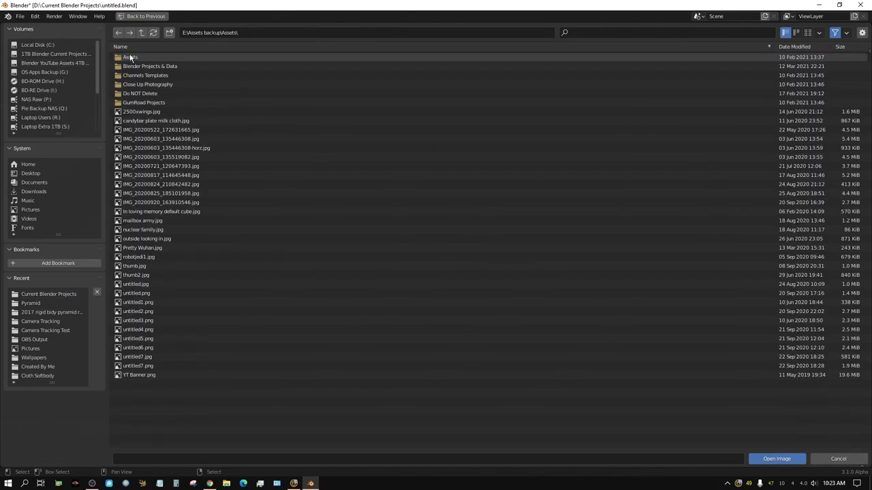
pyautogui.doubleClick(130, 57)
pyautogui.doubleClick(126, 75)
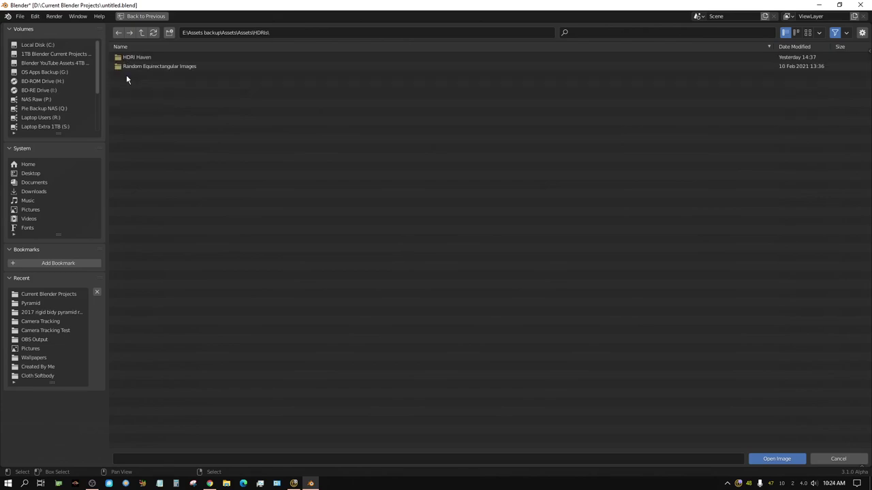
pyautogui.doubleClick(130, 57)
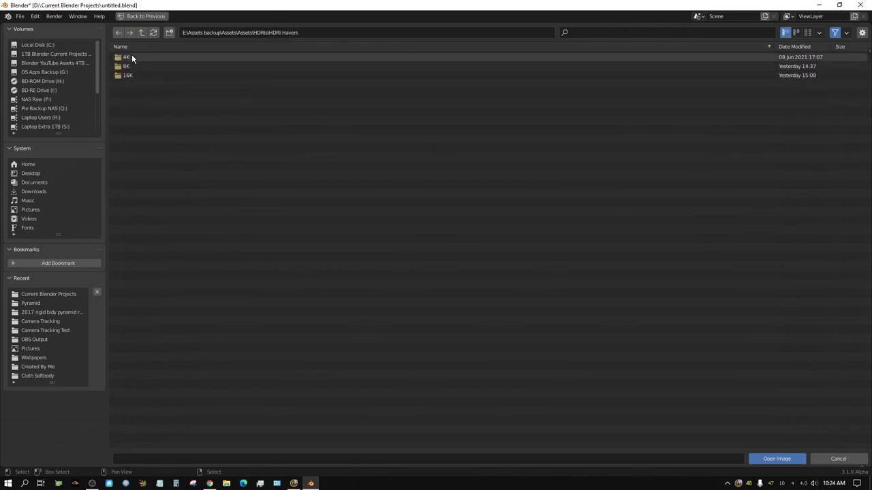
pyautogui.doubleClick(126, 59)
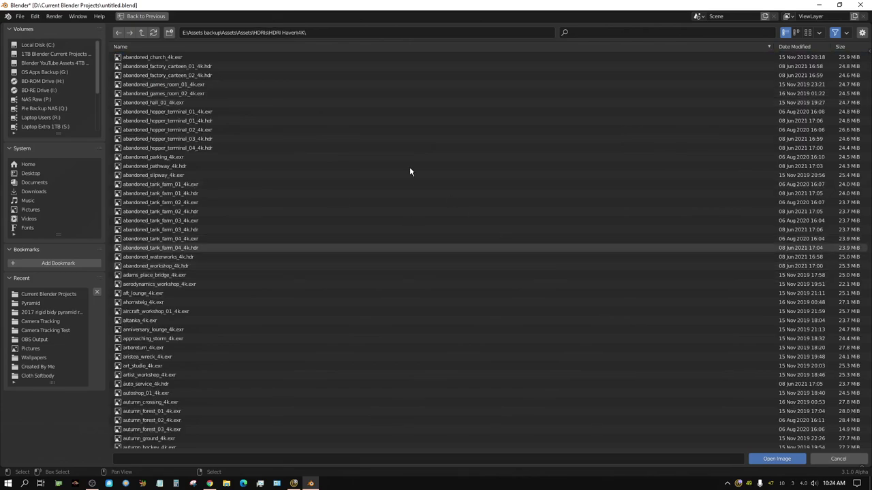
# Show the HDRIs as thumbnails, load colorful_studio_4k.exr as the environment image and preview the scene in rendered shading
pyautogui.click(818, 32)
pyautogui.click(807, 32)
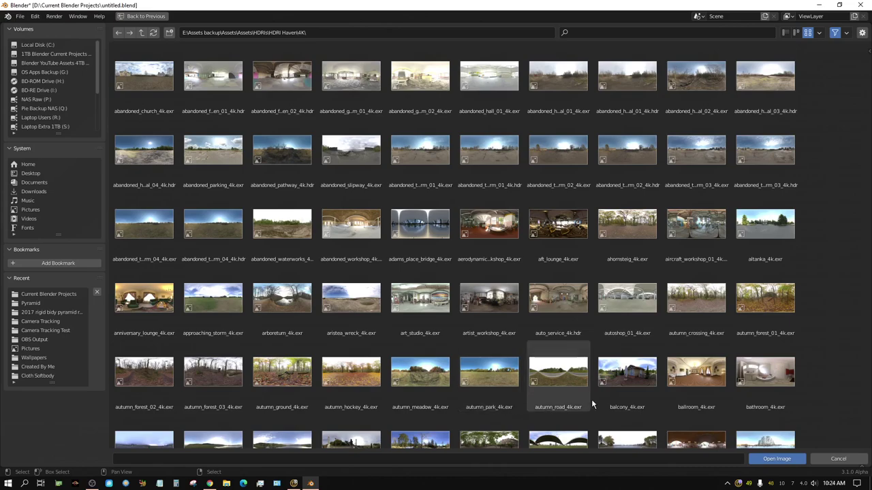
pyautogui.scroll(-5, 592, 404)
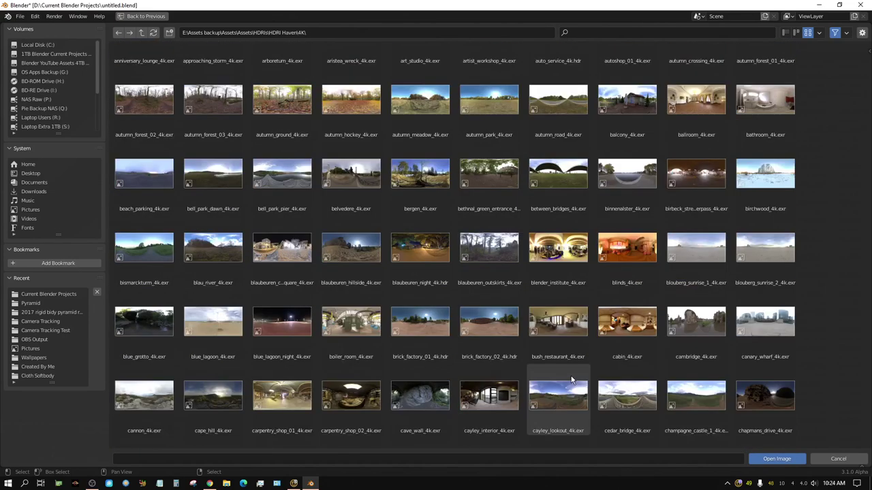
pyautogui.scroll(-3, 562, 375)
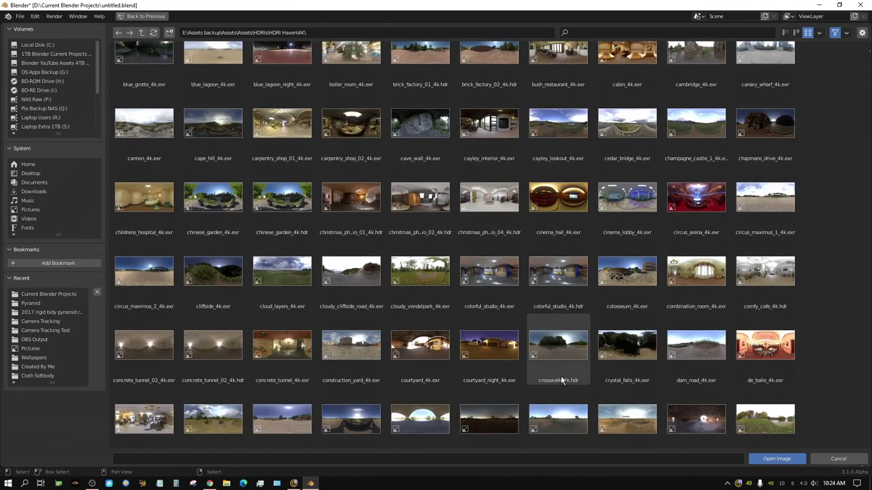
pyautogui.click(488, 273)
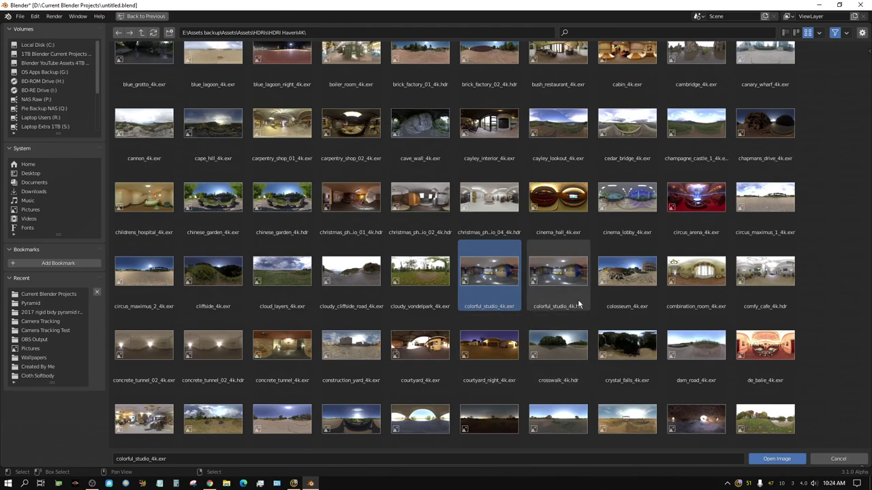
pyautogui.click(781, 461)
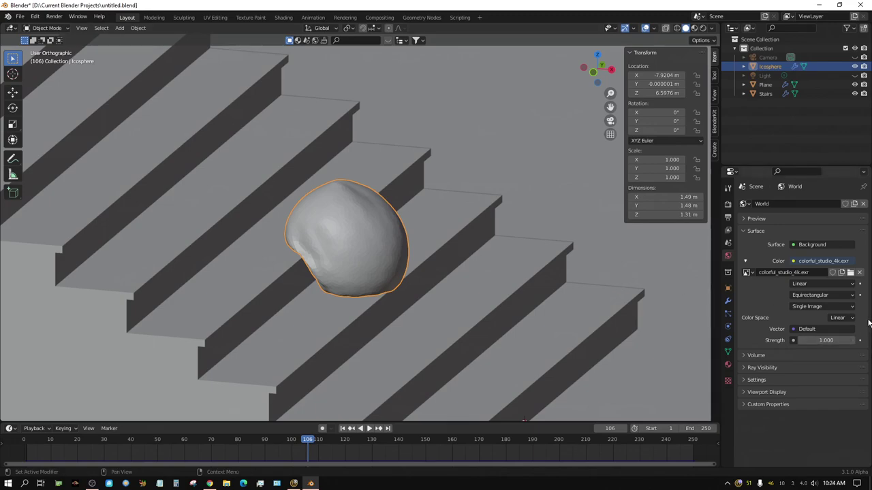
pyautogui.click(704, 28)
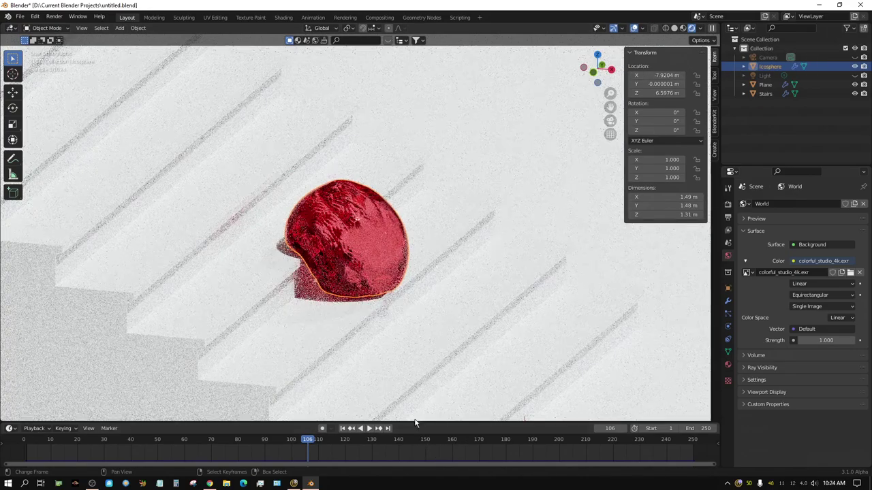
pyautogui.moveTo(411, 360)
pyautogui.mouseDown(button='middle')
pyautogui.moveTo(425, 349)
pyautogui.moveTo(401, 365)
pyautogui.mouseUp(button='middle')
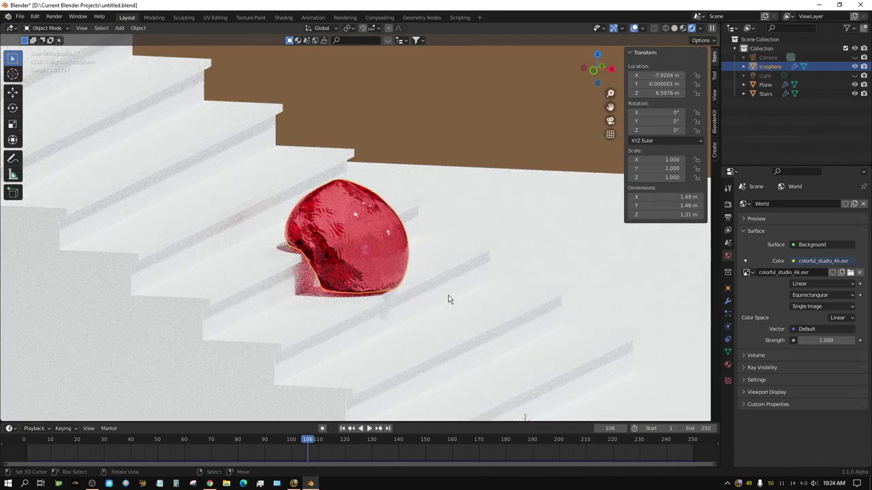
# Change the stairs' material surface to Principled BSDF and darken its base color to near black
pyautogui.click(456, 273)
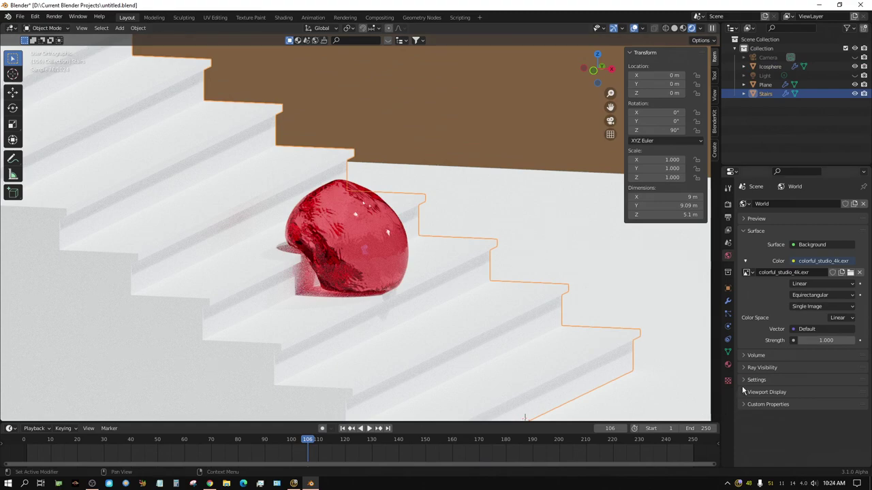
pyautogui.click(727, 367)
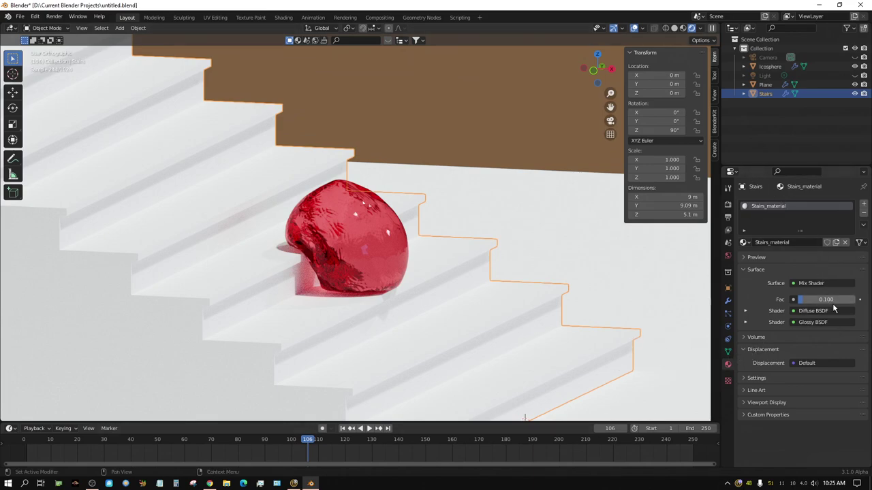
pyautogui.click(814, 282)
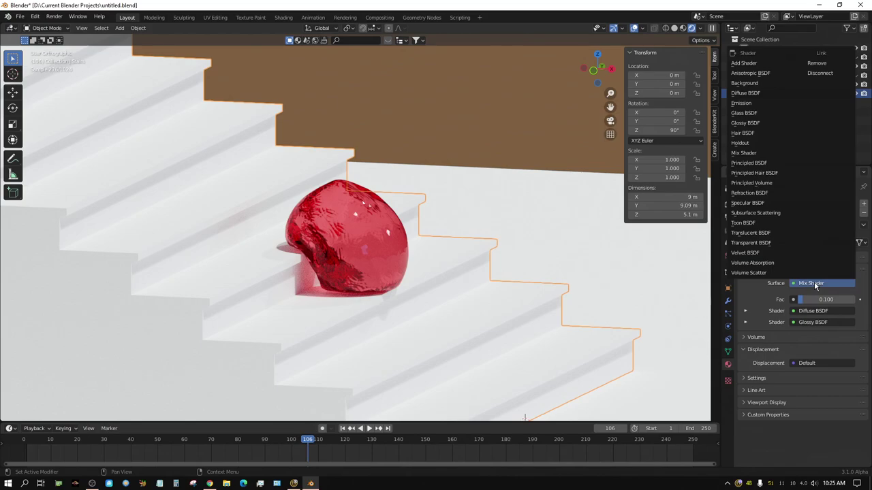
pyautogui.click(761, 162)
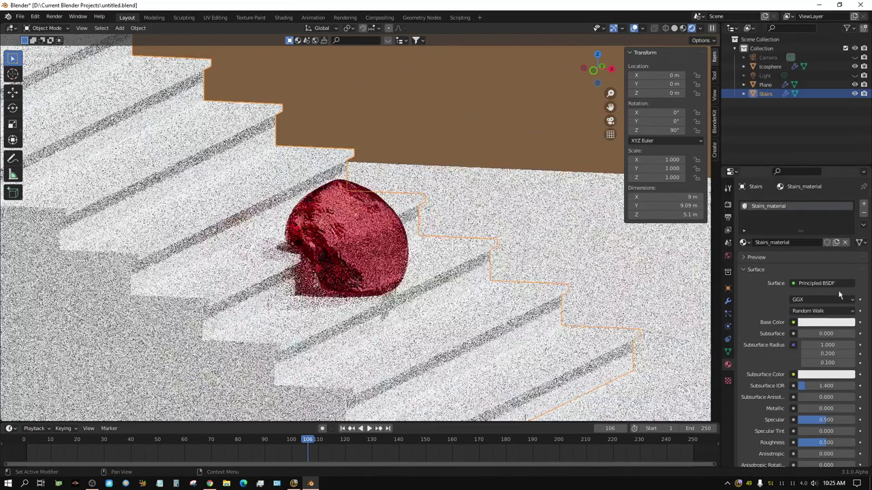
pyautogui.click(826, 322)
pyautogui.moveTo(847, 199); pyautogui.dragTo(851, 256)
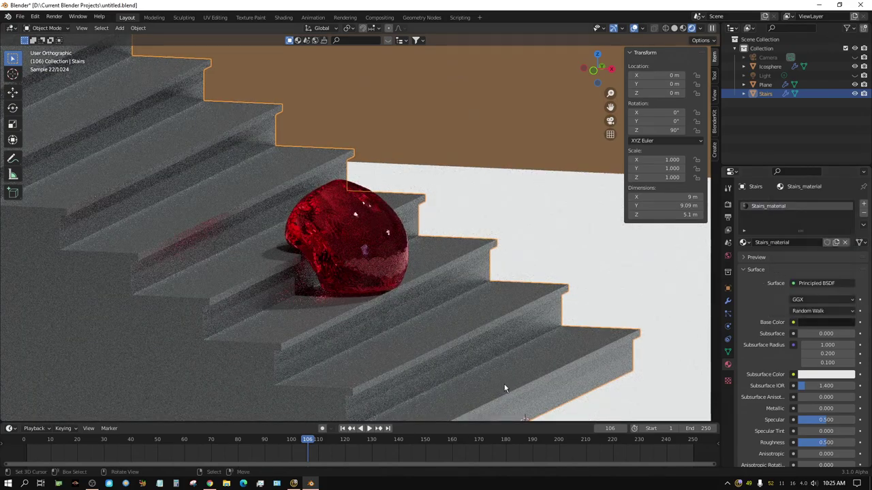
# Create a new material for the ground plane and give it a darkened tan base color
pyautogui.click(556, 207)
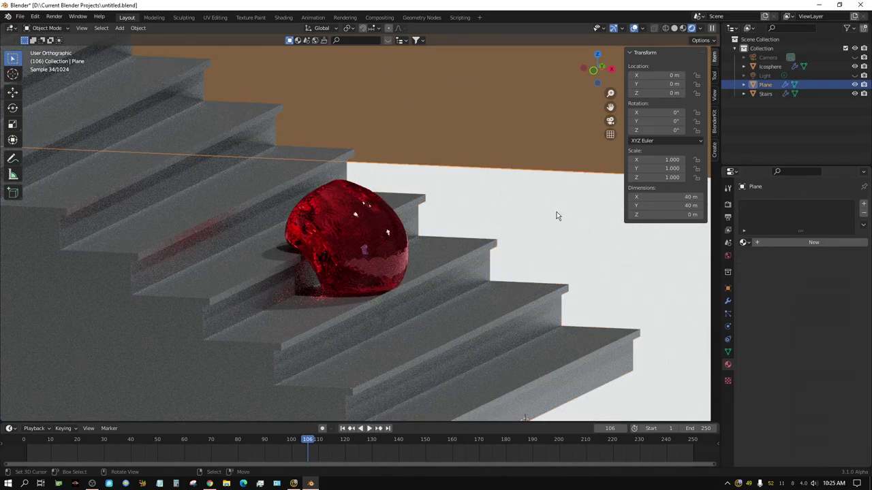
pyautogui.click(805, 242)
pyautogui.click(823, 322)
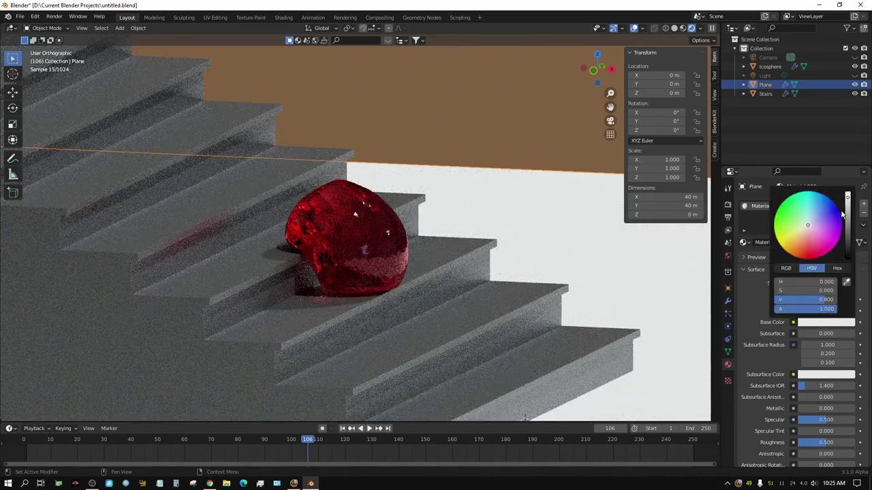
pyautogui.scroll(-15, 850, 210)
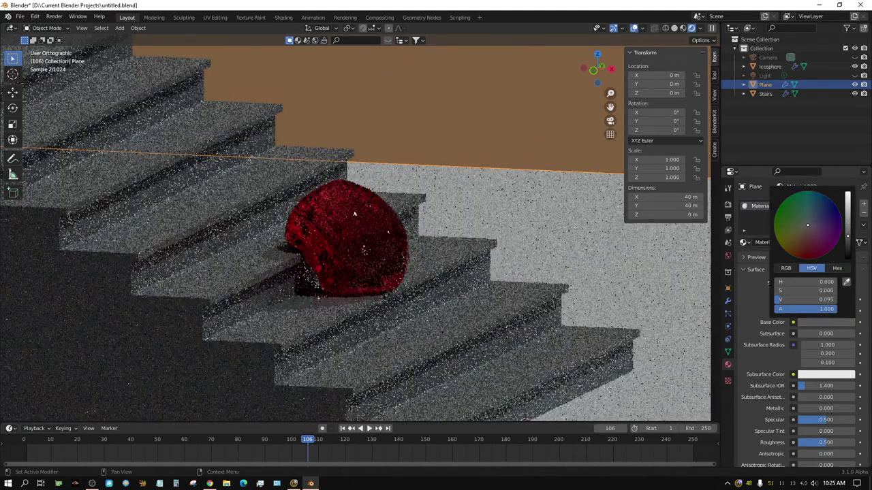
pyautogui.scroll(5, 797, 242)
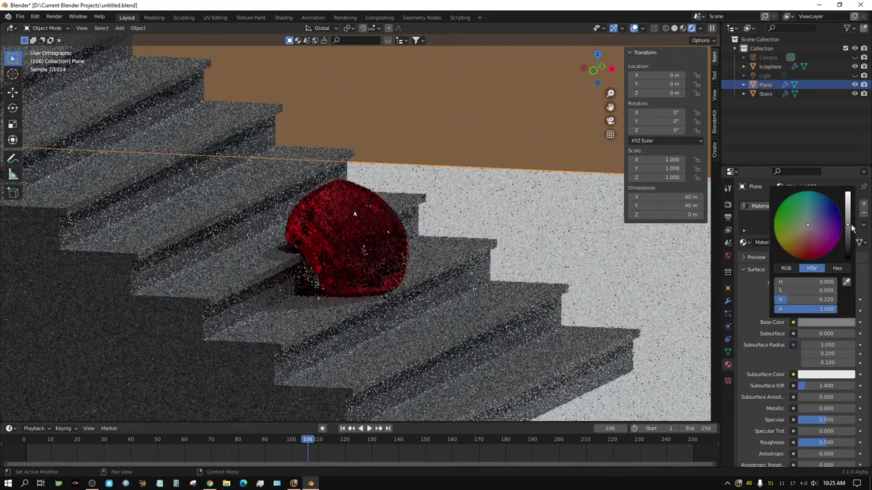
pyautogui.click(797, 242)
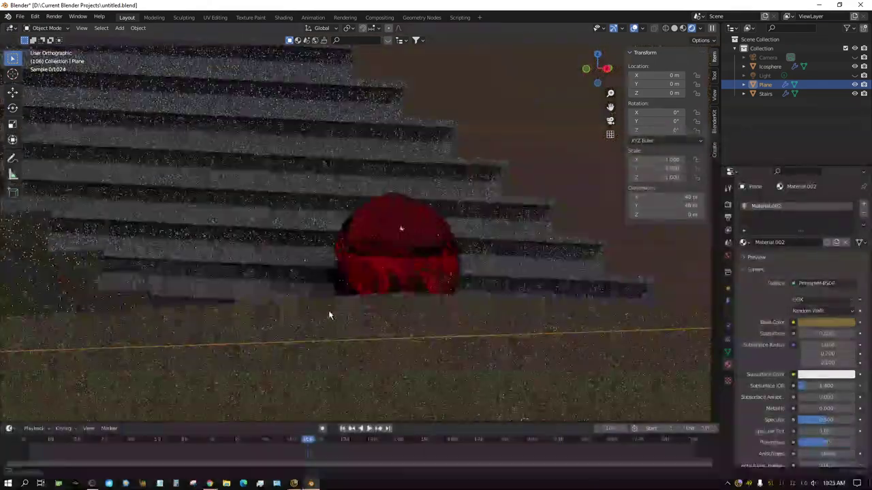
# Apply smooth shading to the red balloon on the stairs
pyautogui.moveTo(331, 312); pyautogui.dragTo(397, 253, button='middle')
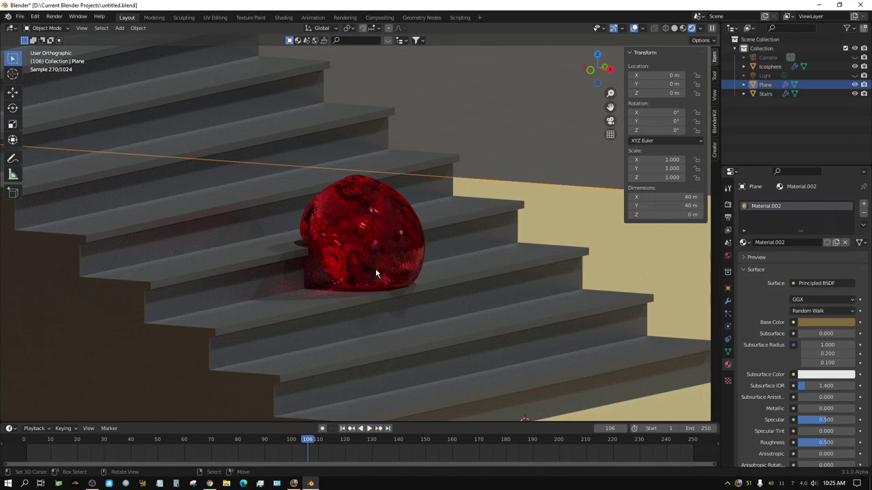
pyautogui.click(373, 235)
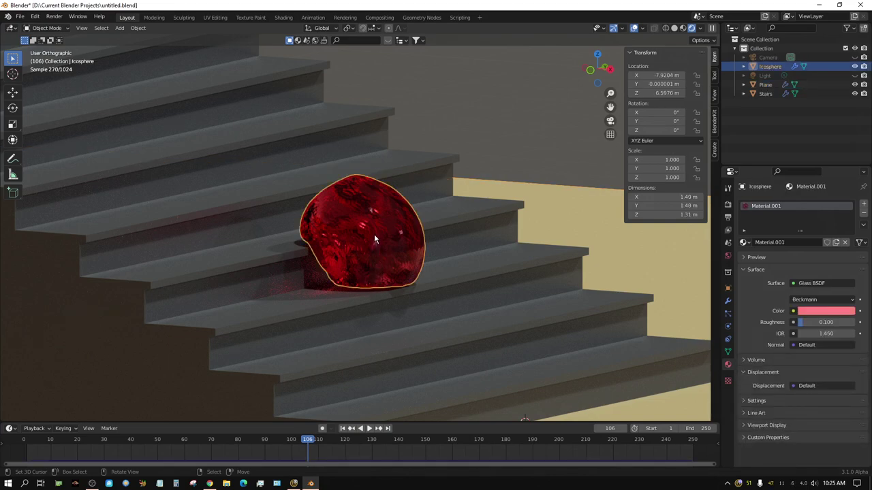
pyautogui.click(134, 29)
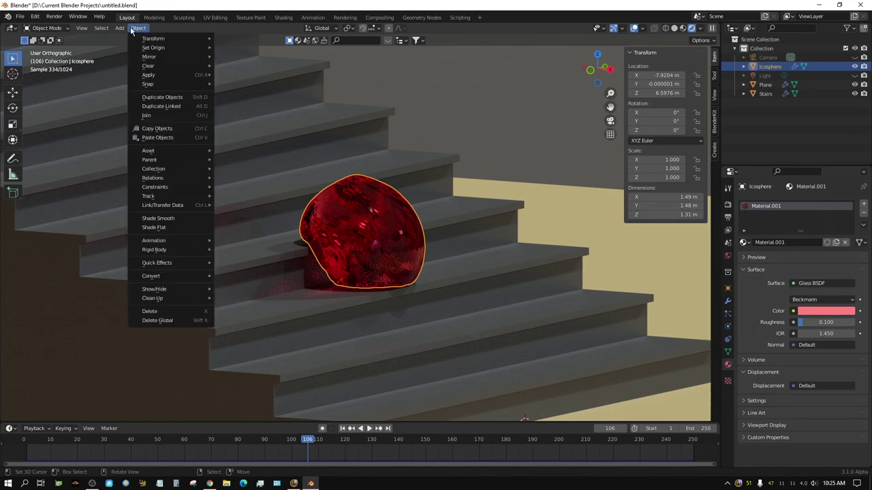
pyautogui.click(162, 219)
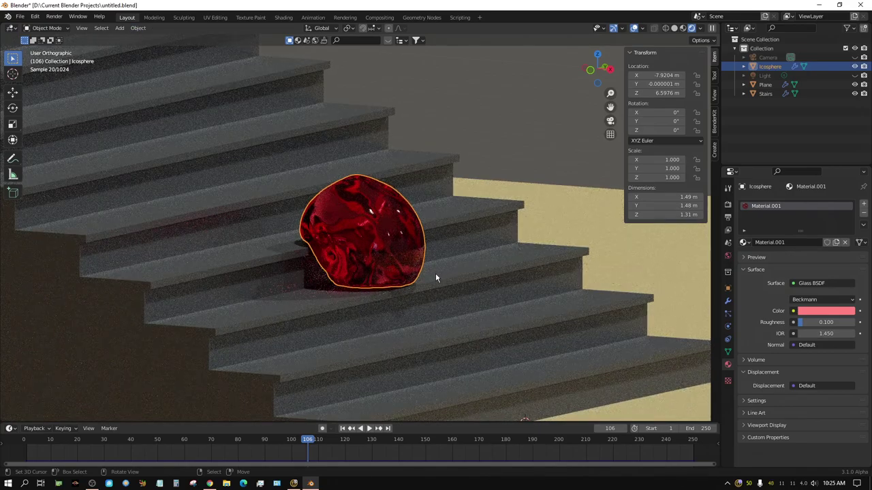
pyautogui.moveTo(402, 299)
pyautogui.mouseDown(button='middle')
pyautogui.moveTo(409, 304)
pyautogui.moveTo(400, 290)
pyautogui.moveTo(412, 298)
pyautogui.mouseUp(button='middle')
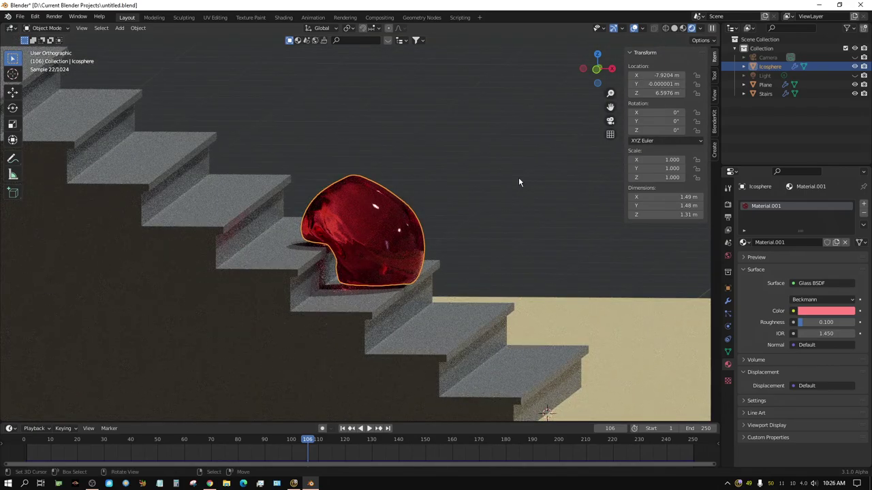
# Look through the camera in solid shading, lock the camera to the view and reframe it to a low side angle on the balloon and steps
pyautogui.press('KP_0')
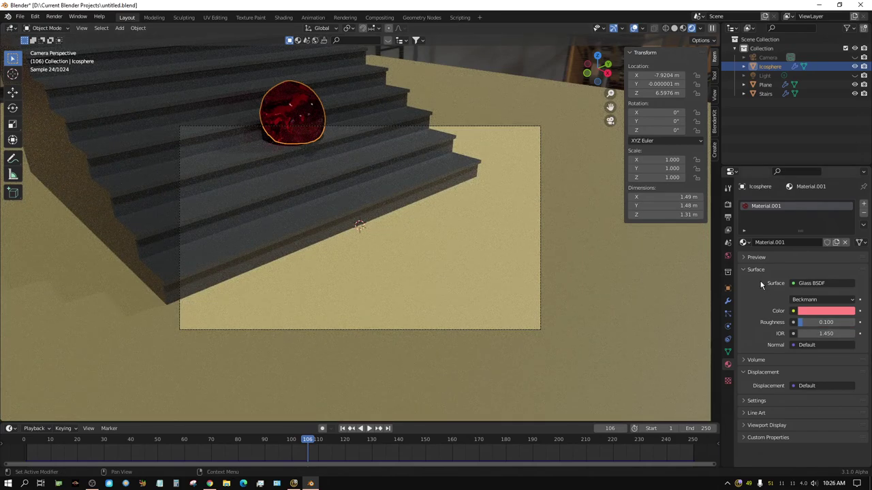
pyautogui.click(675, 28)
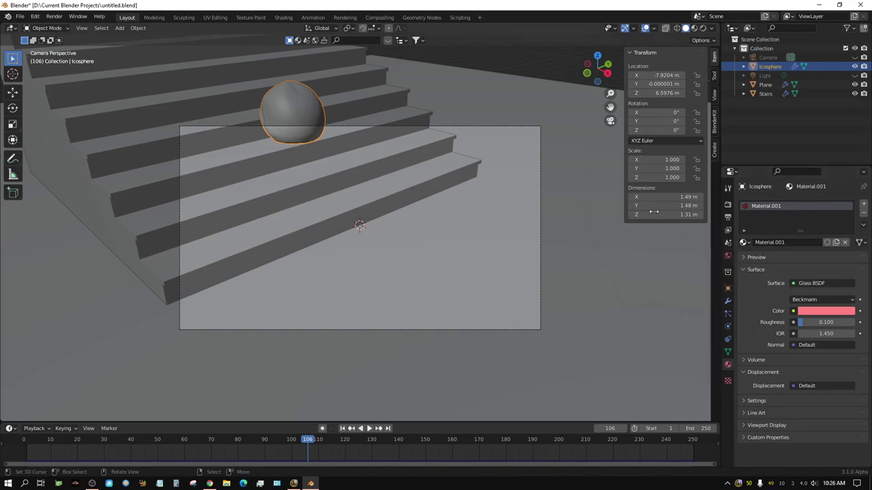
pyautogui.scroll(4, 493, 216)
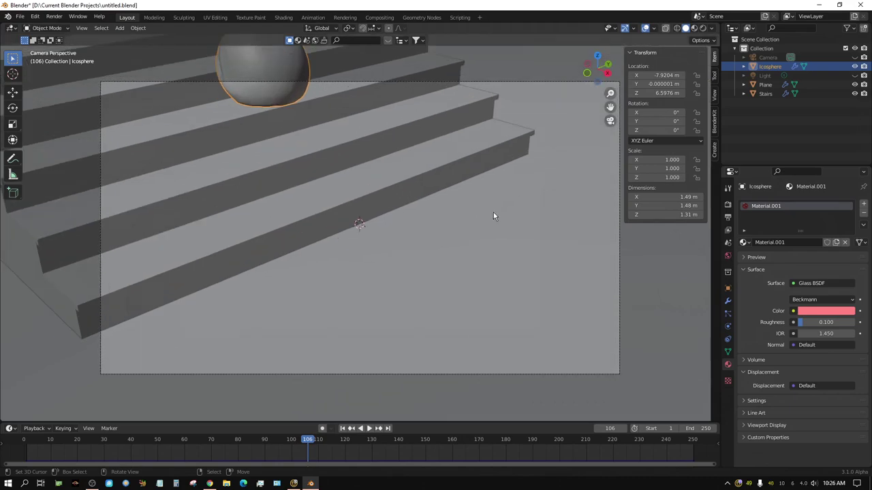
pyautogui.keyDown('shift'); pyautogui.moveTo(494, 204); pyautogui.dragTo(450, 215, button='middle'); pyautogui.keyUp('shift')
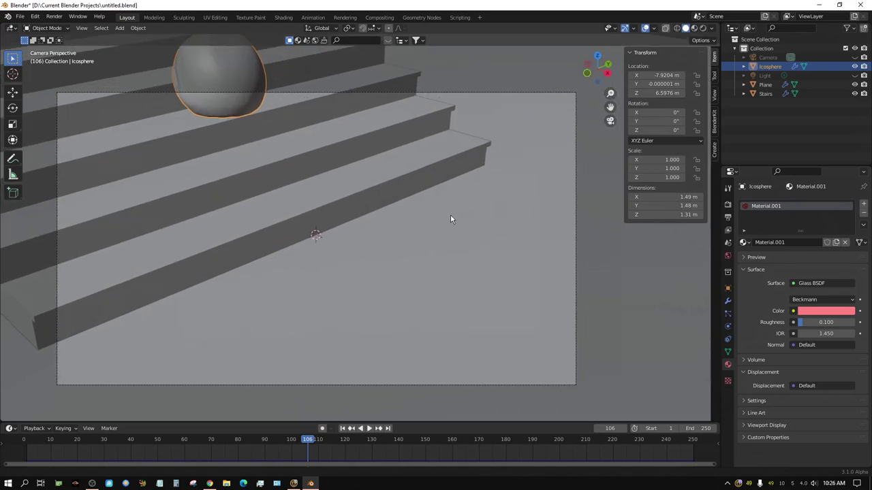
pyautogui.click(714, 99)
pyautogui.click(664, 166)
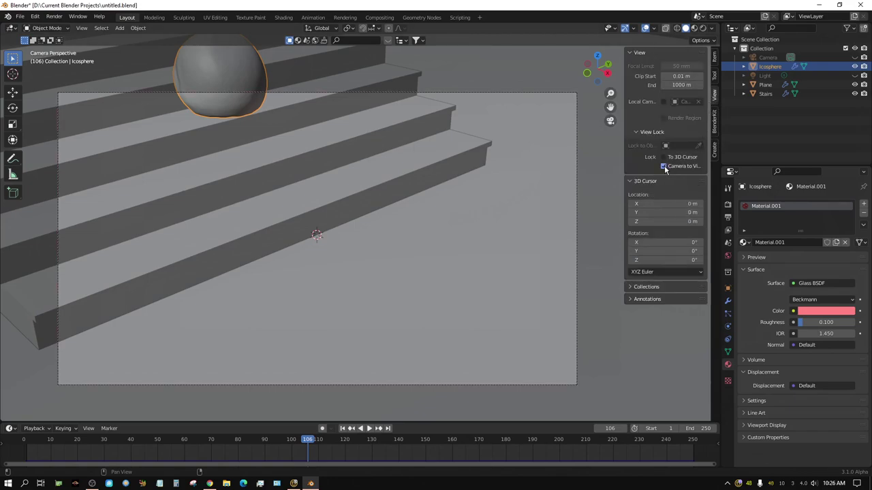
pyautogui.moveTo(293, 272); pyautogui.dragTo(380, 339, button='middle')
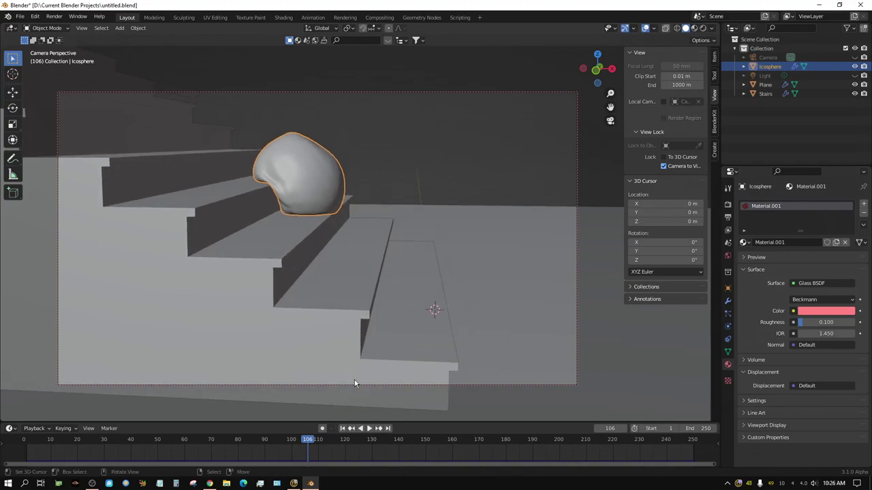
# Render a still image of the current frame to check the look, and return to the 3D viewport
pyautogui.click(54, 17)
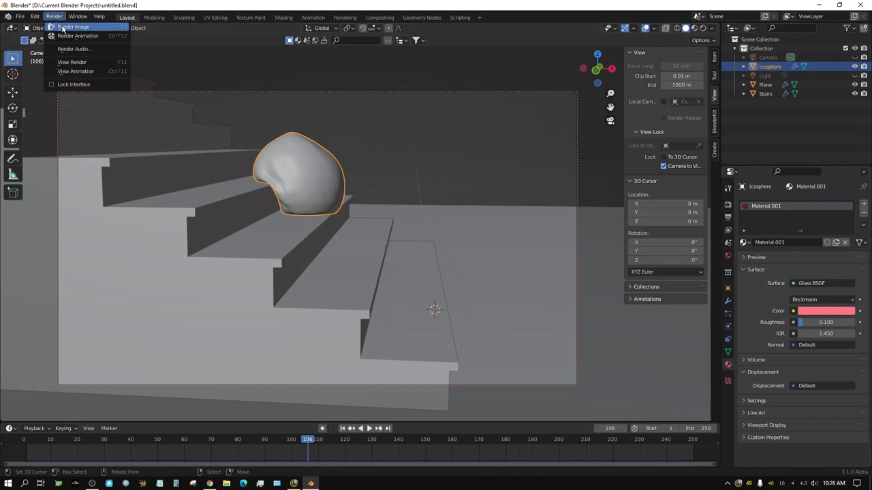
pyautogui.click(71, 27)
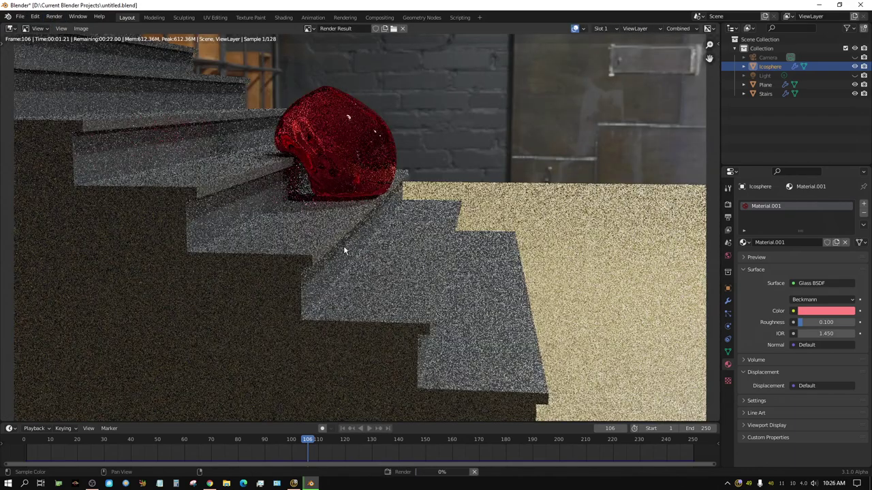
pyautogui.scroll(-1, 344, 250)
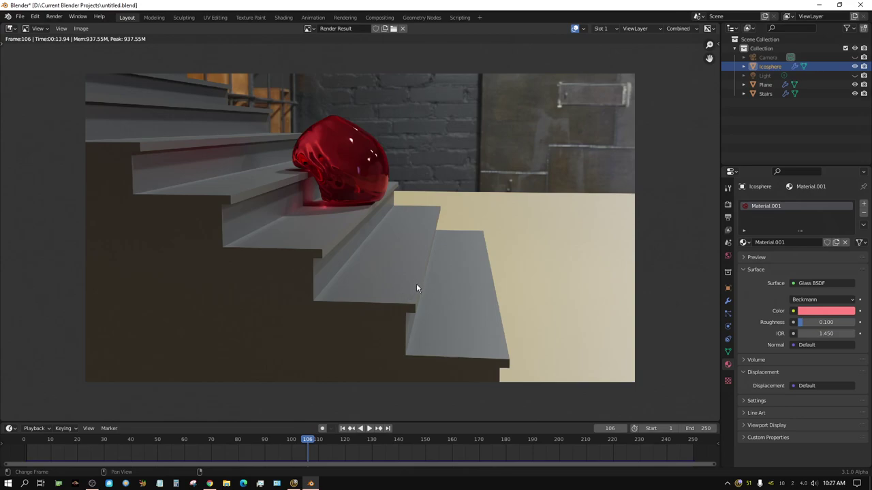
pyautogui.click(810, 285)
pyautogui.click(10, 28)
pyautogui.click(24, 54)
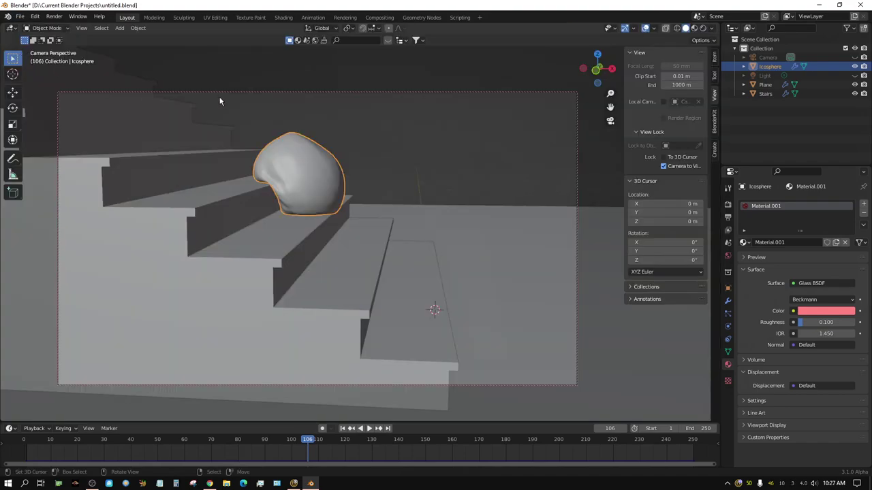
# Change the balloon's material surface to Principled BSDF and give it a pinkish-red base color, previewing it in rendered shading
pyautogui.click(809, 283)
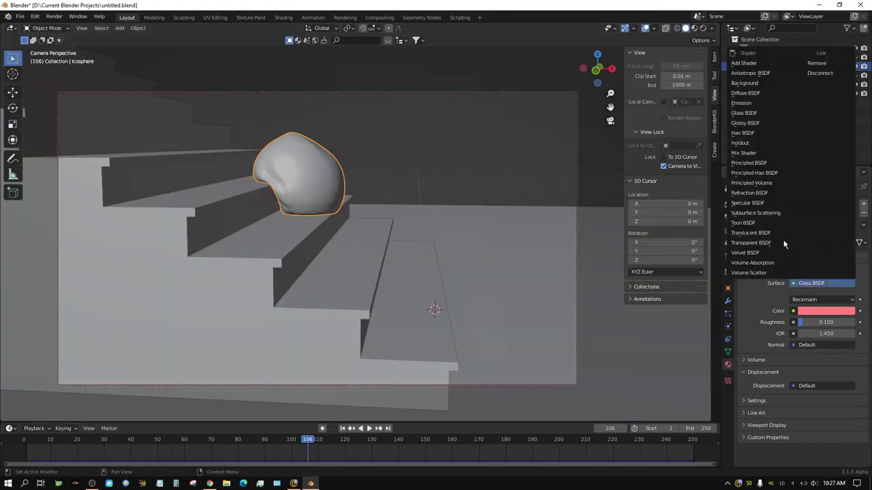
pyautogui.click(758, 162)
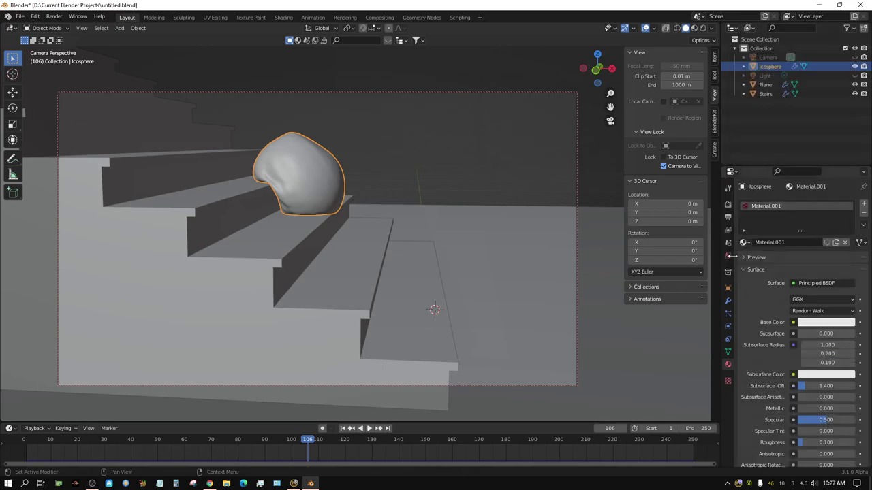
pyautogui.click(695, 28)
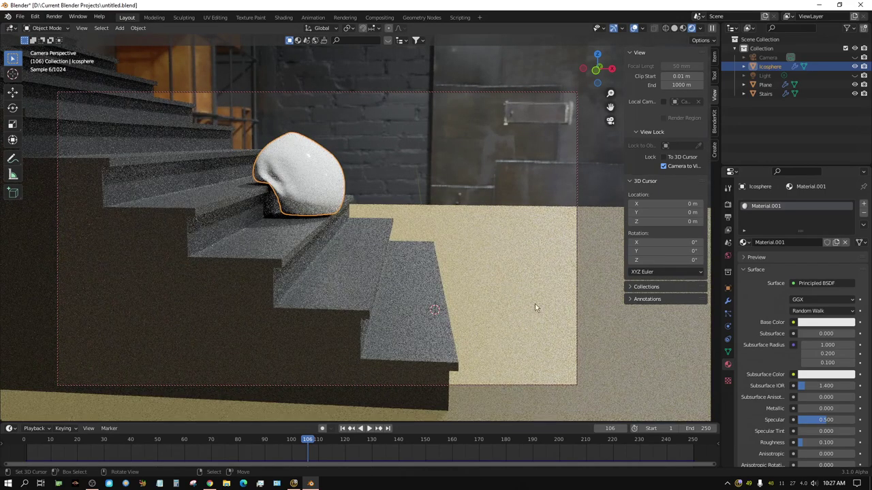
pyautogui.click(828, 322)
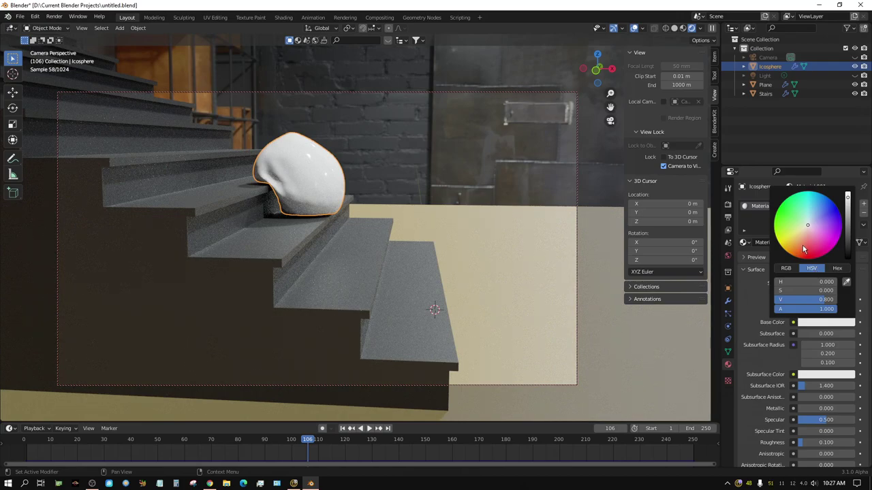
pyautogui.click(806, 242)
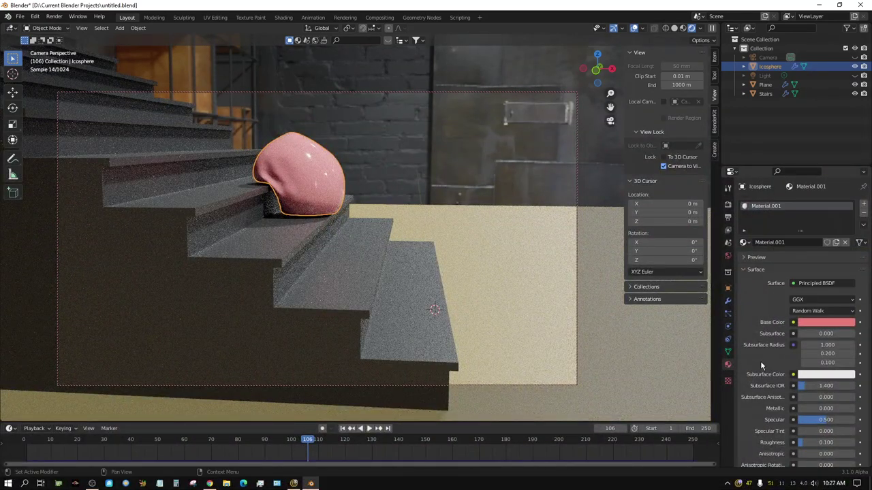
pyautogui.scroll(-1, 839, 292)
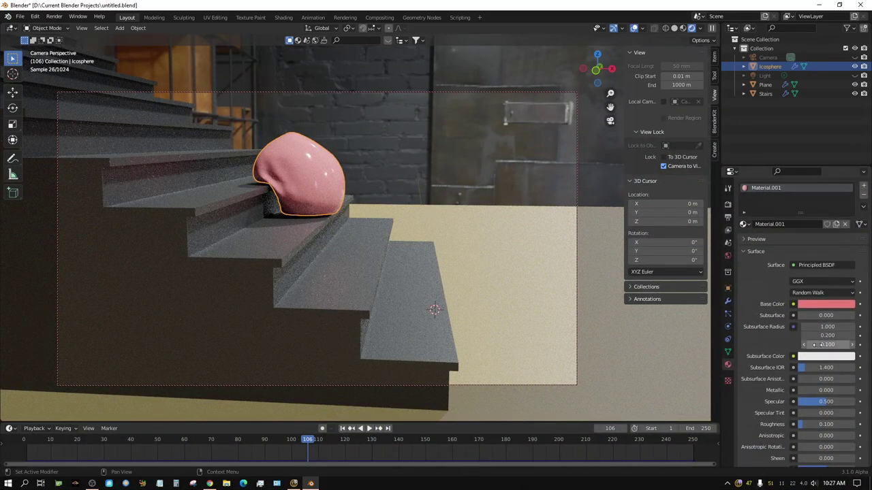
pyautogui.click(835, 308)
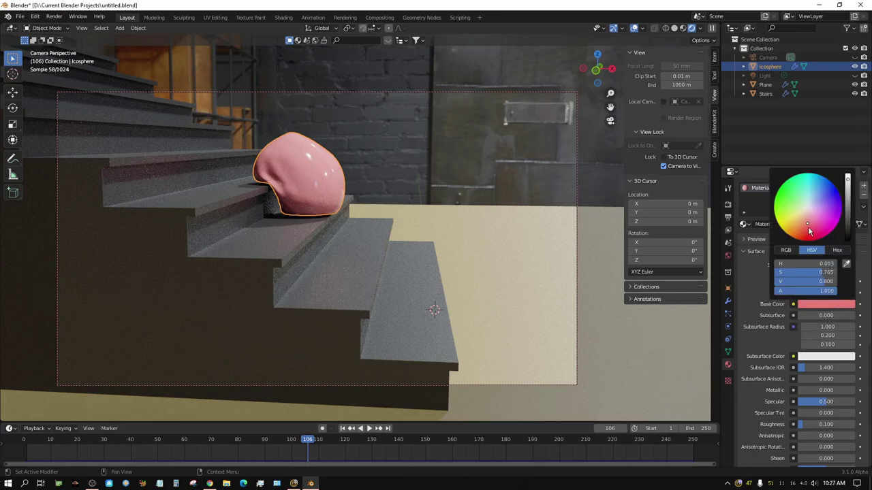
pyautogui.click(809, 230)
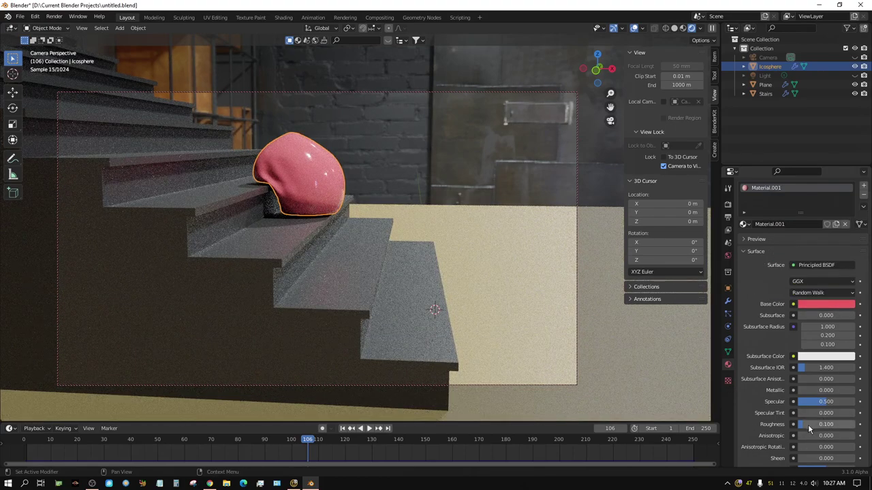
# Set the balloon material's transmission to 0.906 and its alpha to 0.780
pyautogui.scroll(-7, 809, 428)
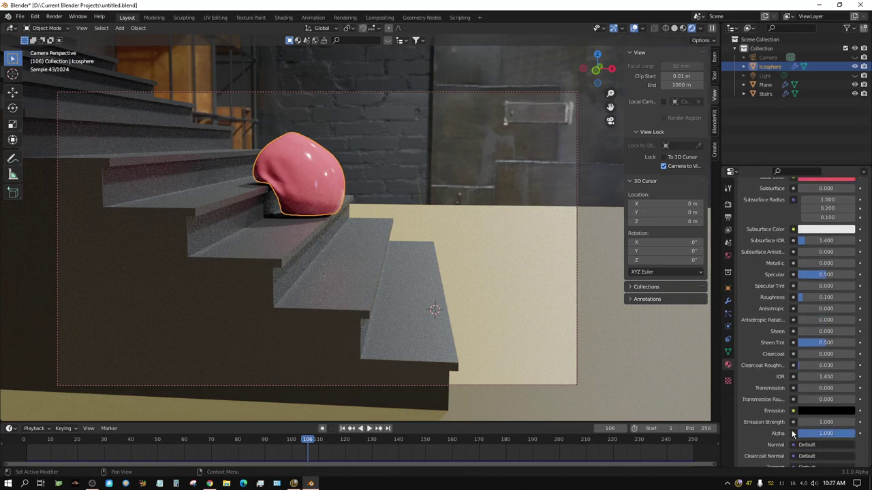
pyautogui.moveTo(803, 388); pyautogui.dragTo(855, 387)
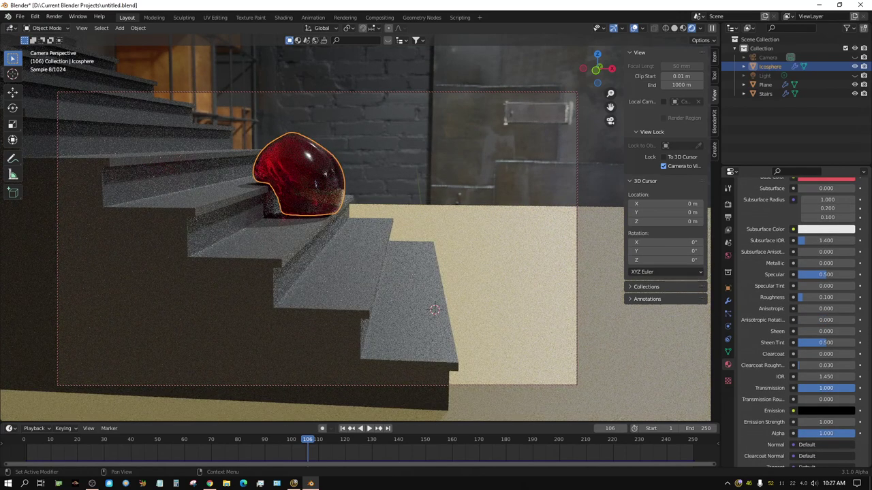
pyautogui.moveTo(826, 387); pyautogui.dragTo(829, 388)
pyautogui.scroll(-3, 763, 429)
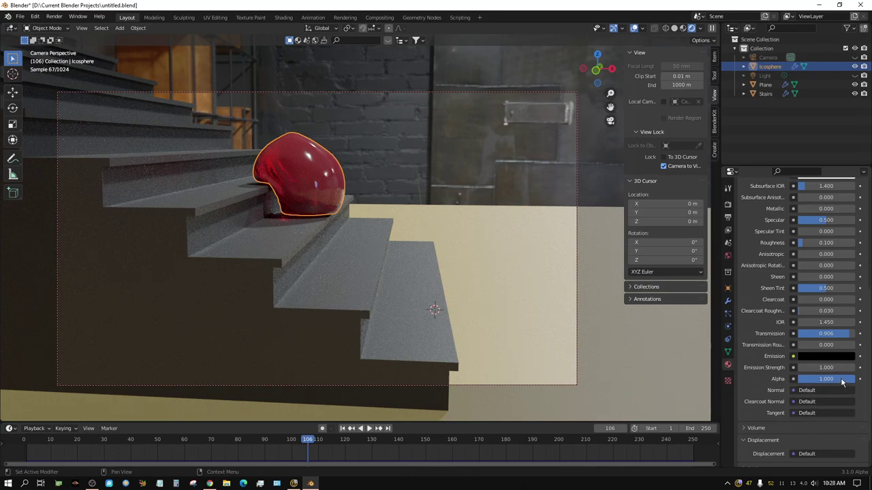
pyautogui.moveTo(825, 378); pyautogui.dragTo(813, 378)
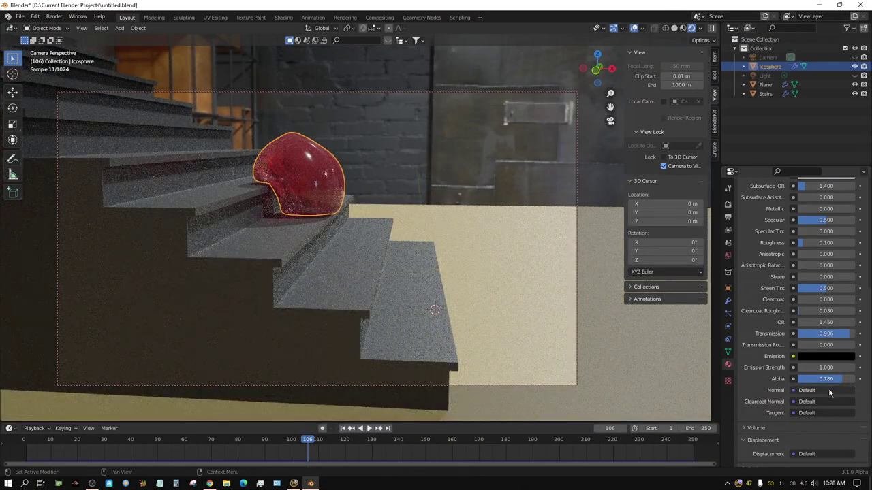